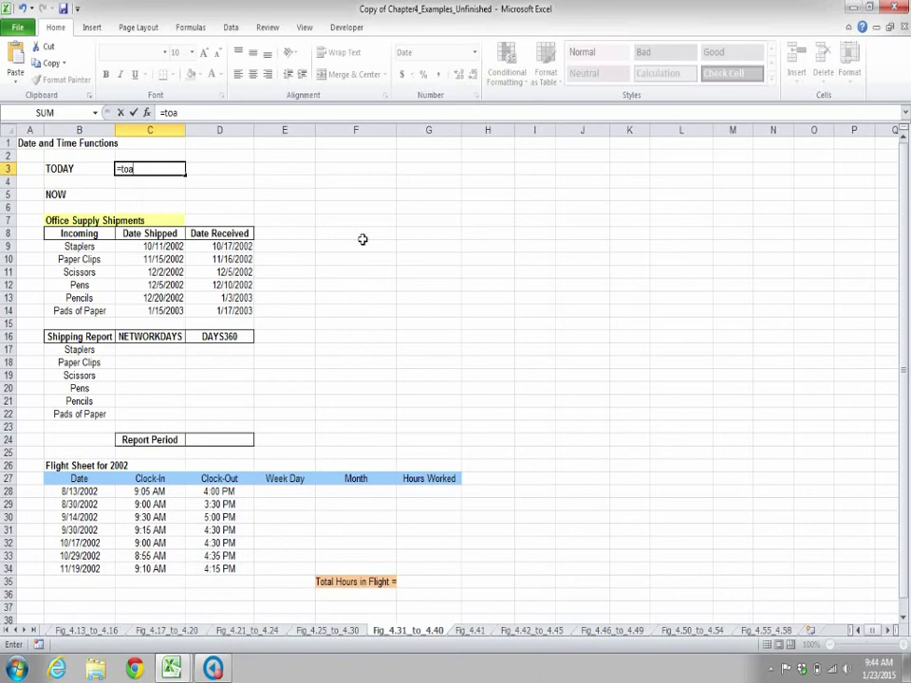
# Enter the formula =TODAY() in cell C3 beside the TODAY label
pyautogui.press('BackSpace')
pyautogui.write('day(')
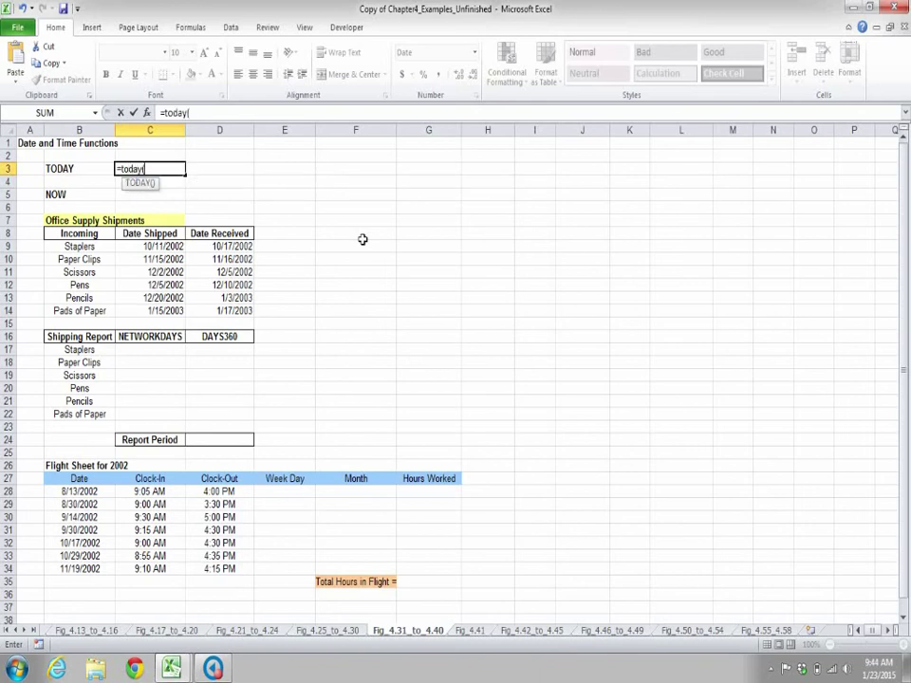
pyautogui.write(')')
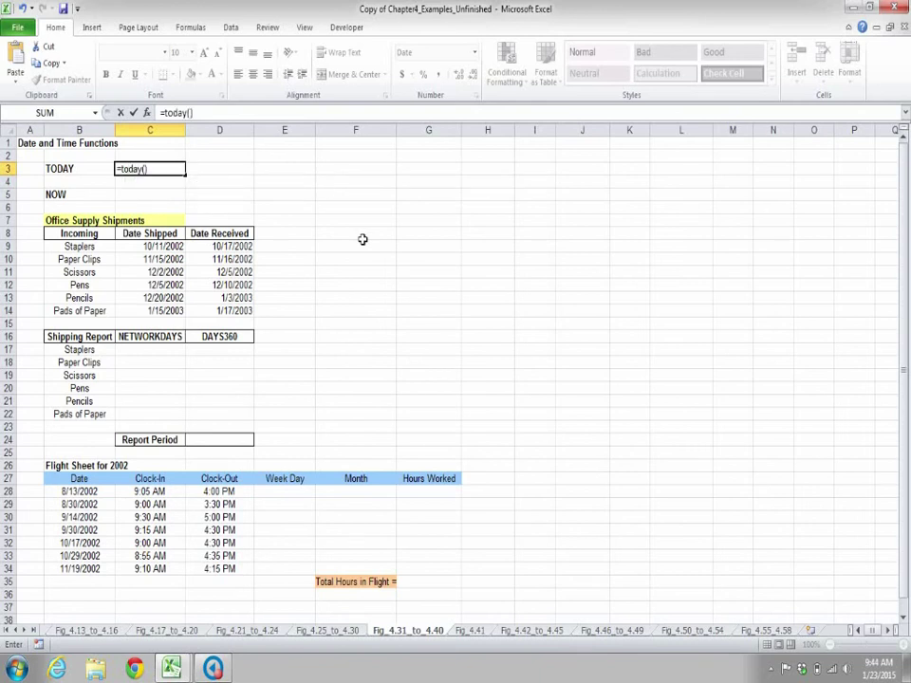
pyautogui.press('Return')
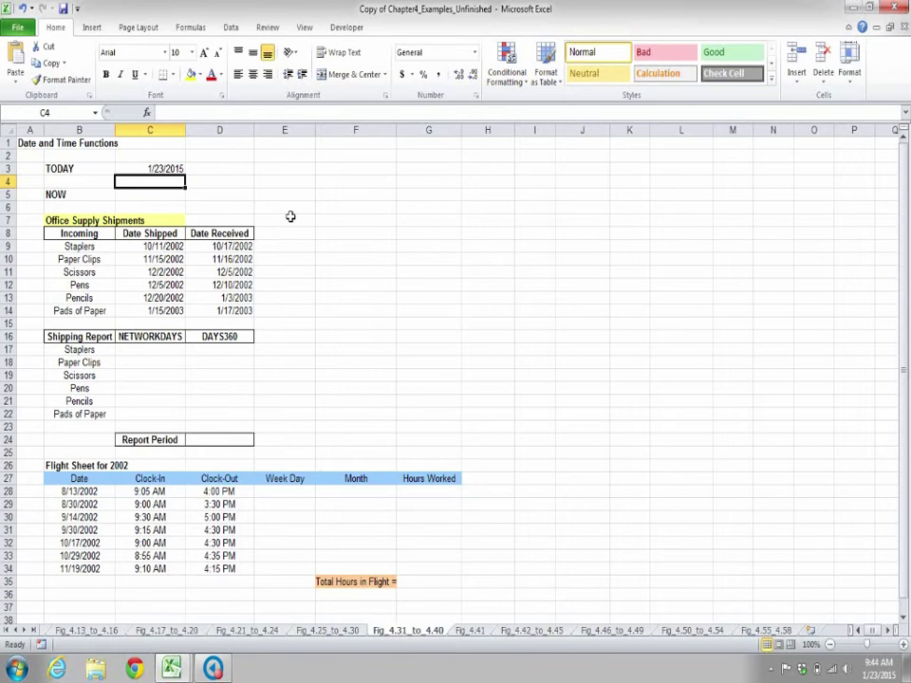
# Enter the formula =NOW() in cell C5 beside the NOW label
pyautogui.press('Down')
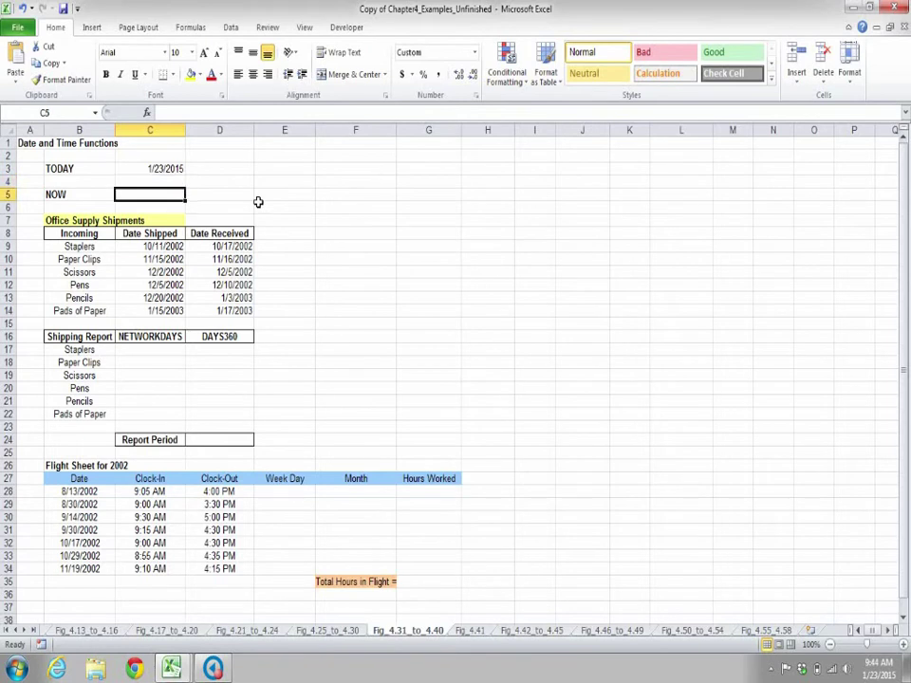
pyautogui.write('=n')
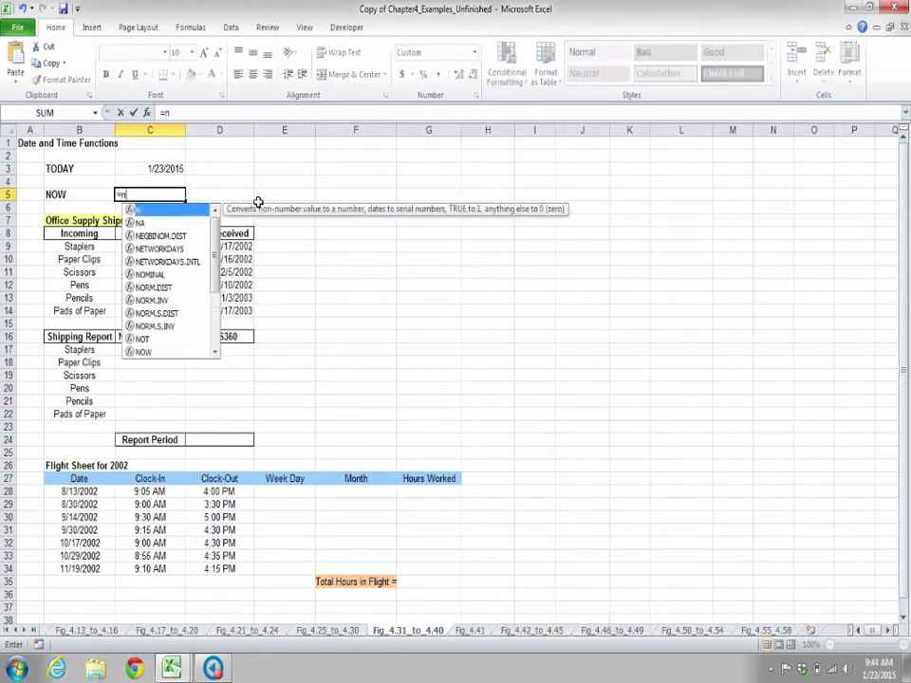
pyautogui.write('ow()')
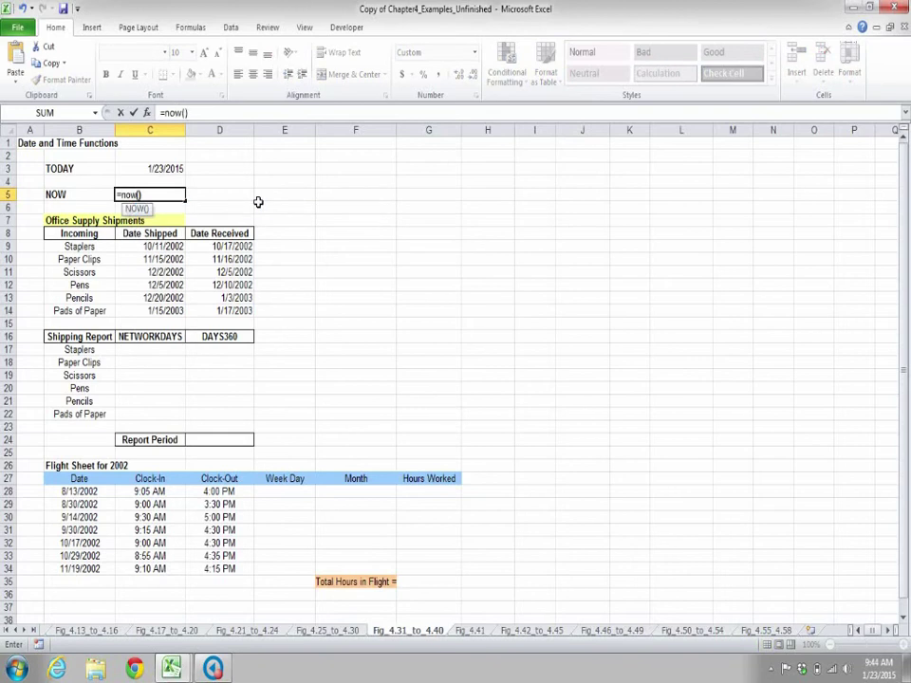
pyautogui.press('Return')
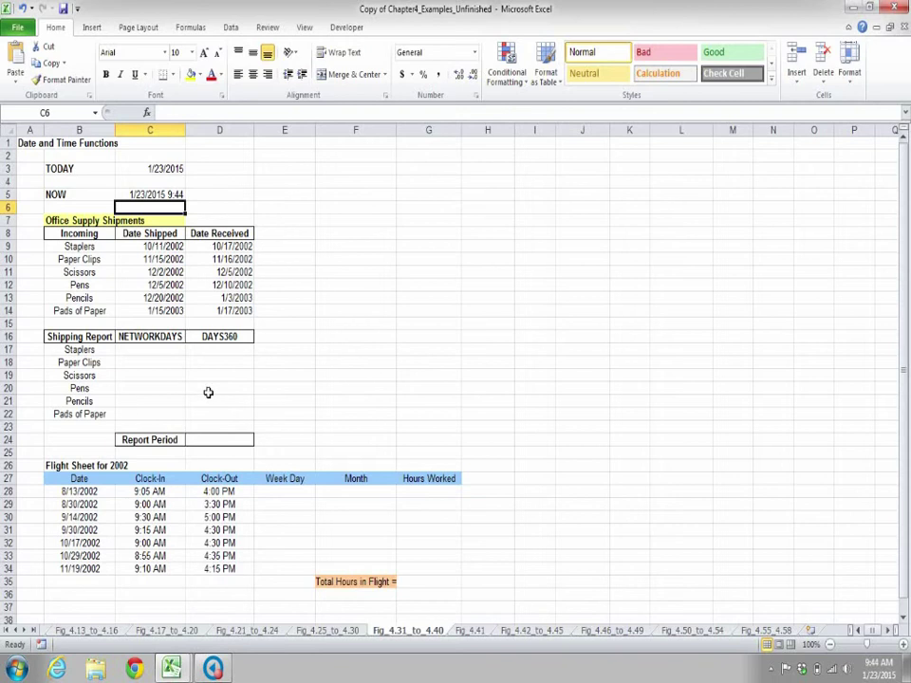
pyautogui.click(330, 356)
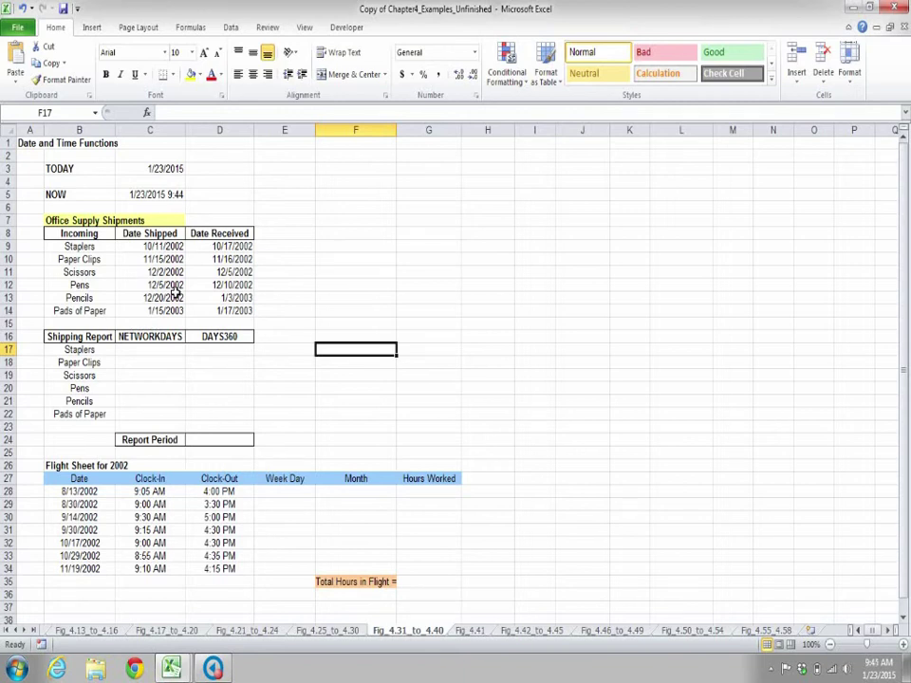
# Enter =NETWORKDAYS(C9,D9) in C17 to count the workdays between the Staplers' shipped and received dates
pyautogui.click(161, 354)
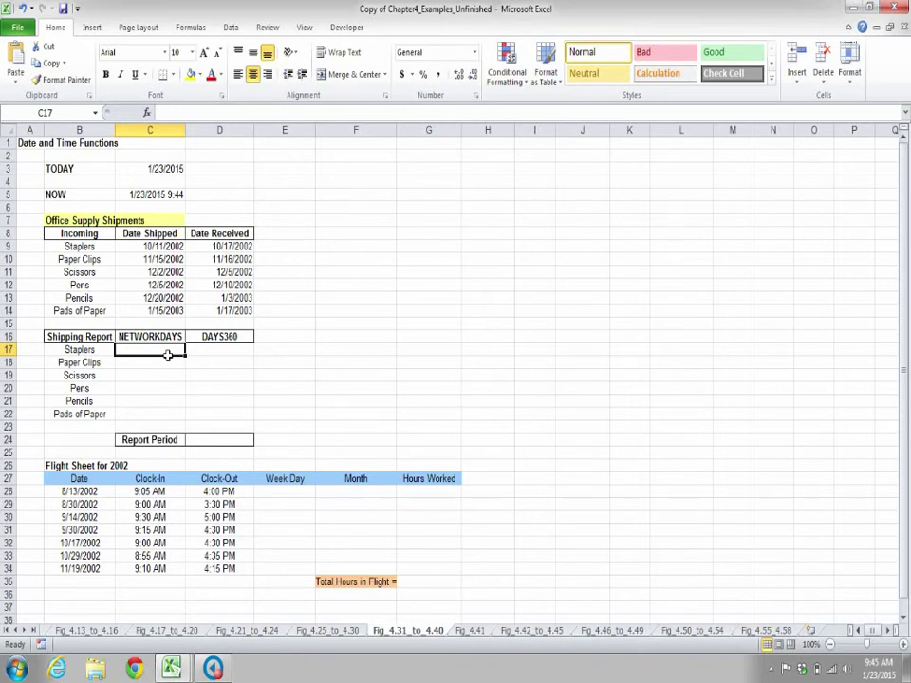
pyautogui.write('=')
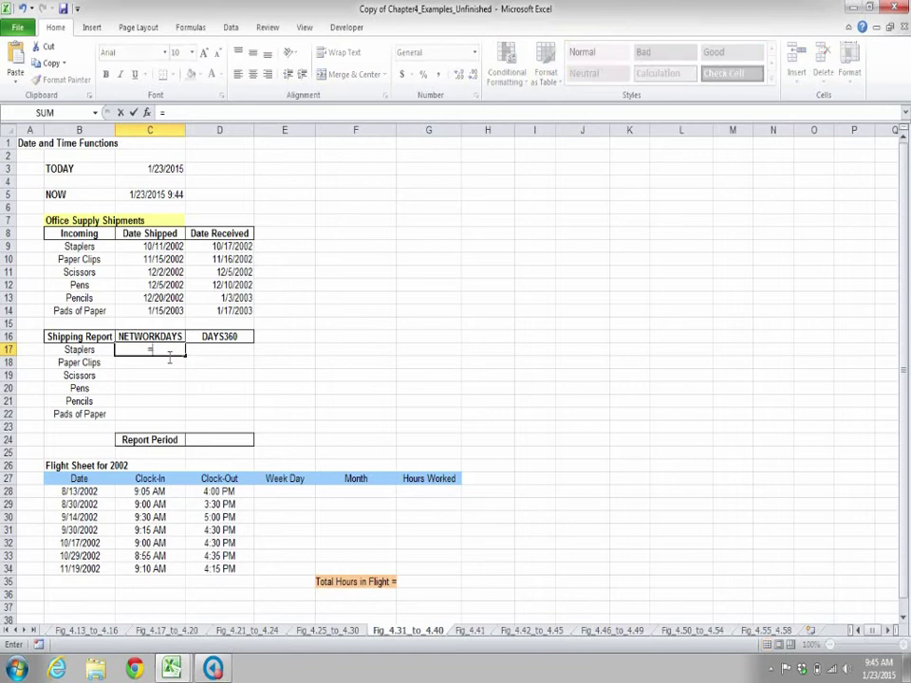
pyautogui.write('net')
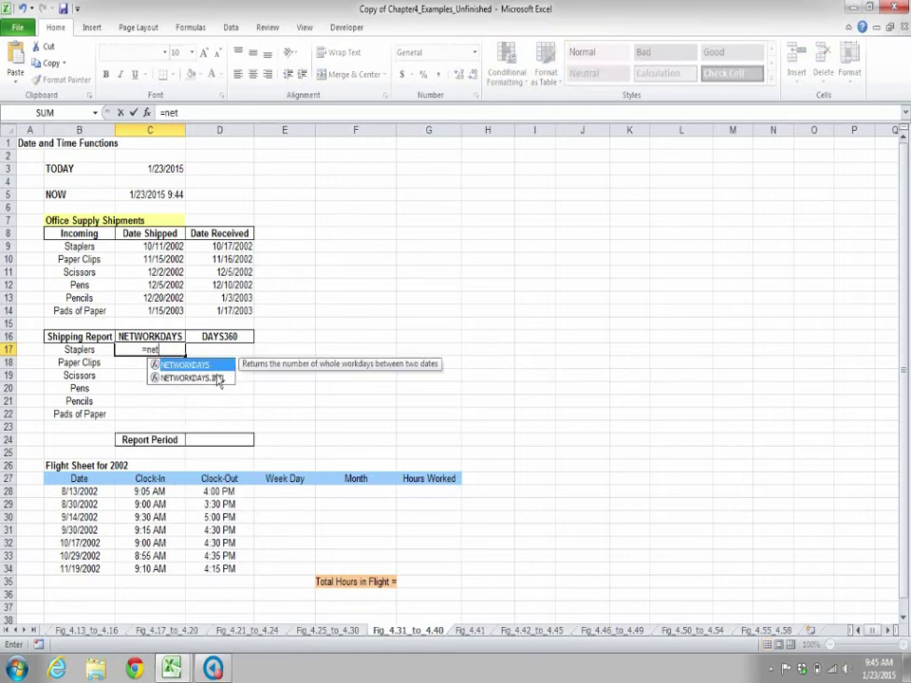
pyautogui.doubleClick(194, 366)
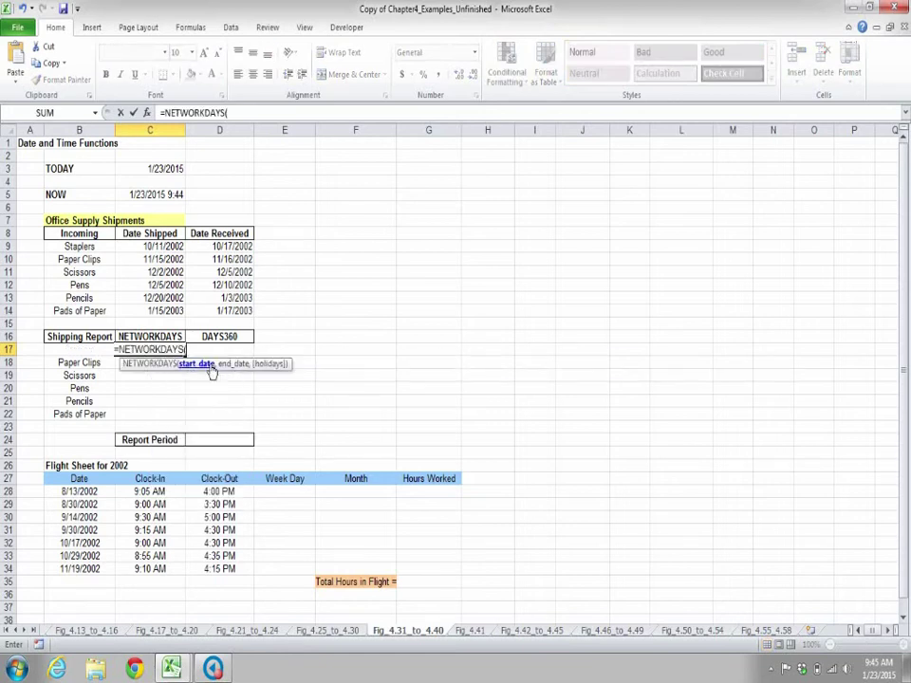
pyautogui.click(167, 248)
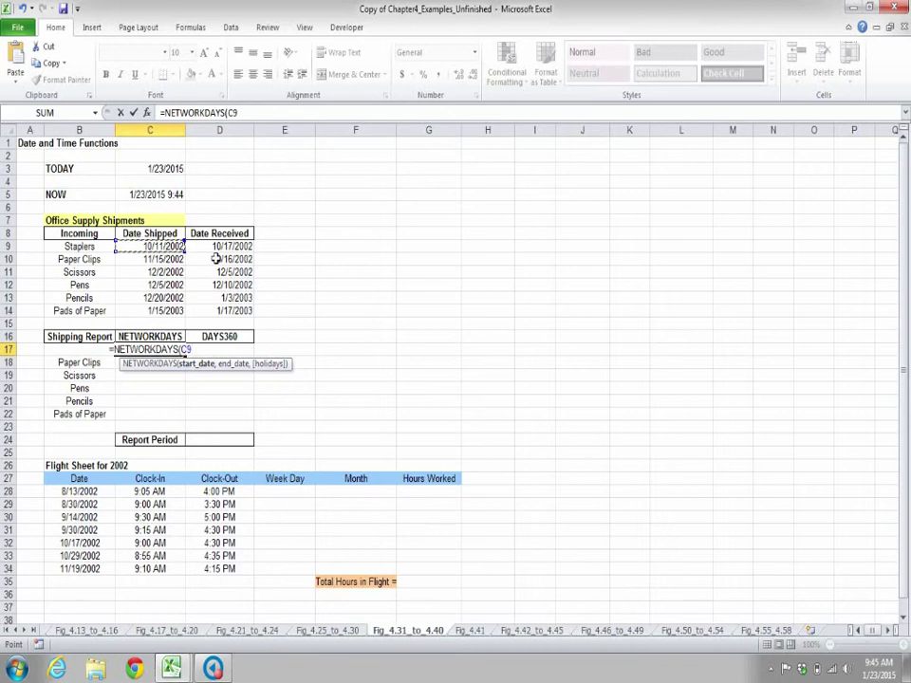
pyautogui.write(',')
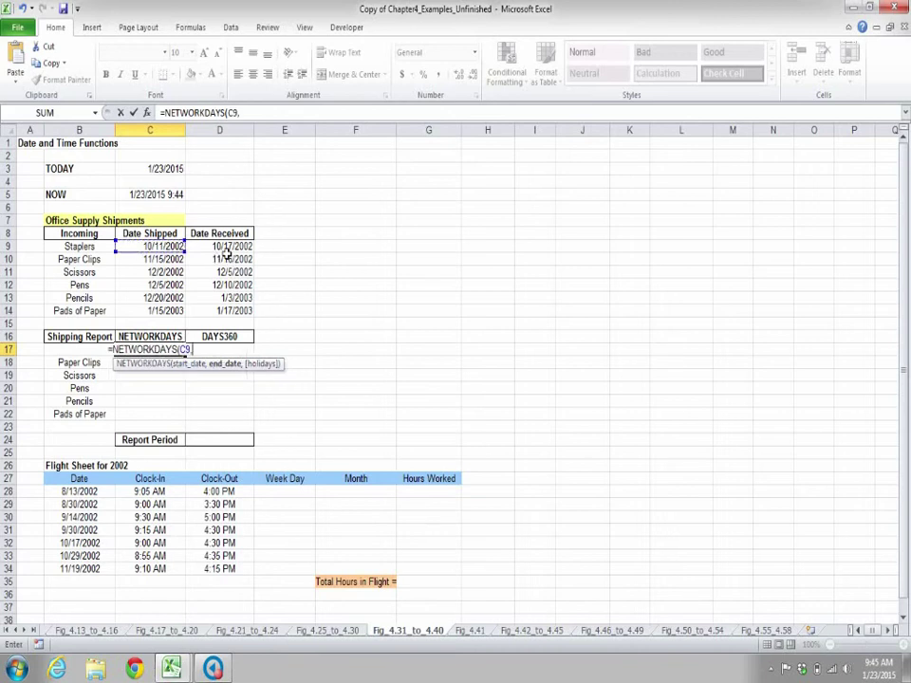
pyautogui.click(226, 246)
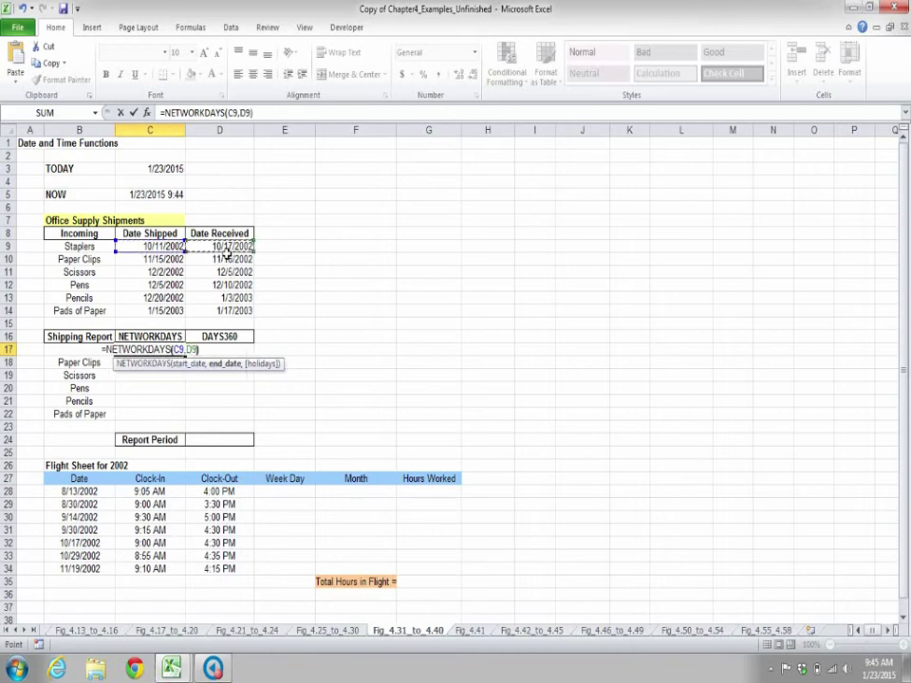
pyautogui.write(')')
pyautogui.press('Return')
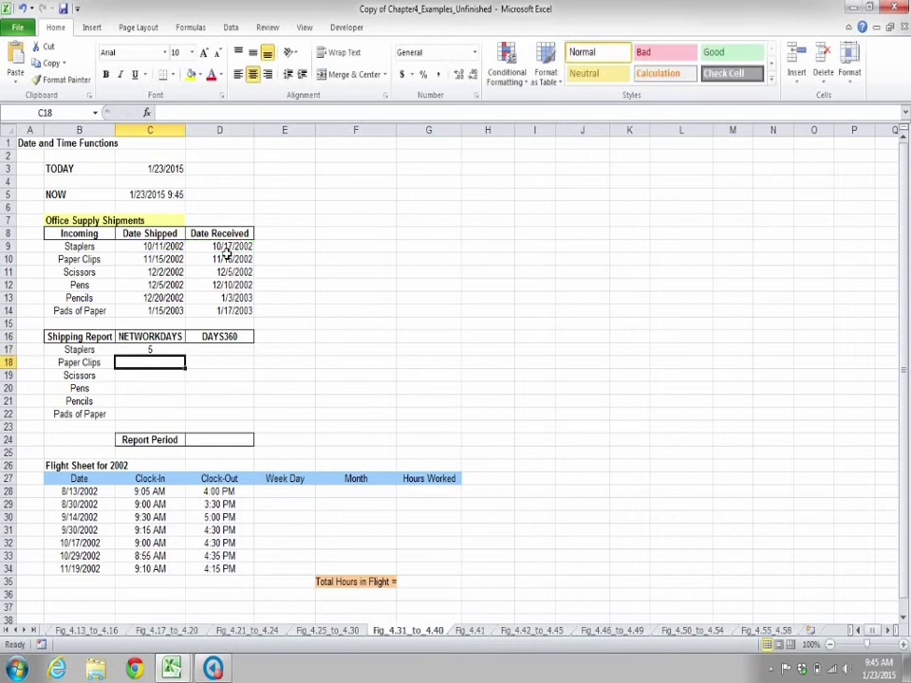
# Fill the NETWORKDAYS formula from C17 down to C22 for the remaining supplies
pyautogui.click(179, 354)
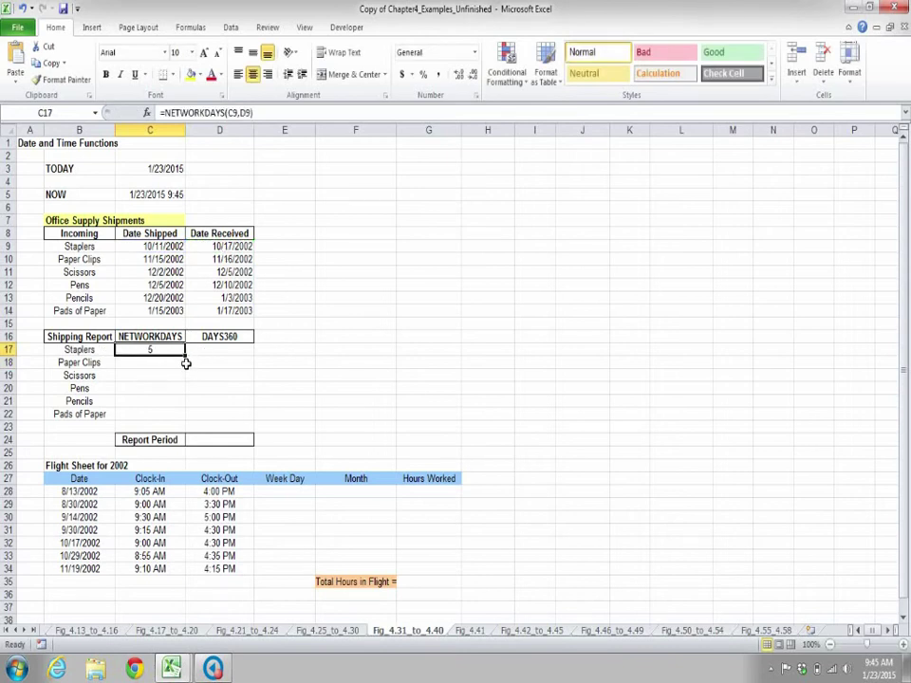
pyautogui.moveTo(189, 365); pyautogui.dragTo(183, 423)
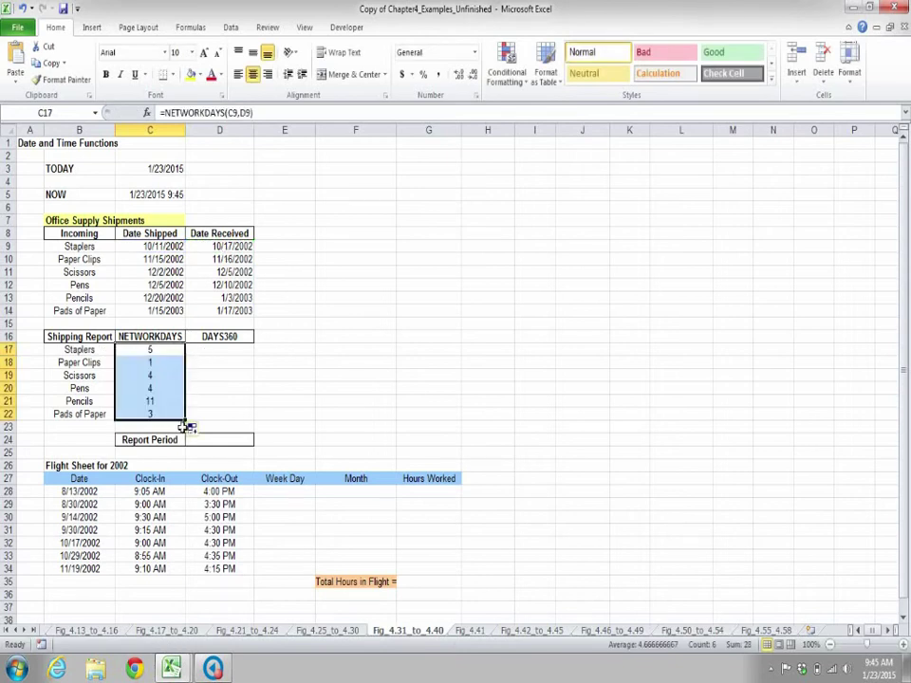
pyautogui.click(261, 420)
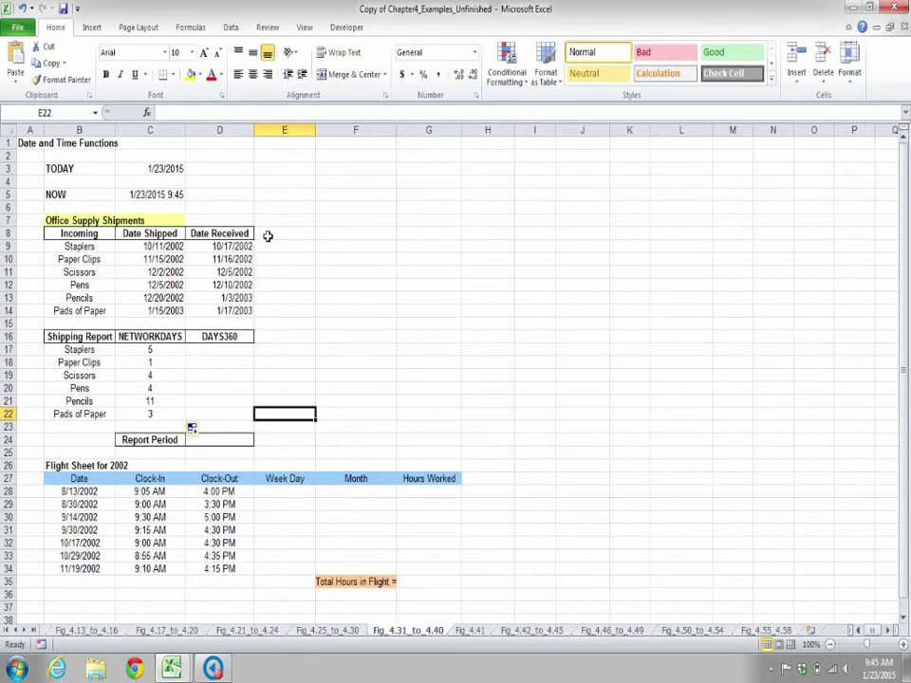
# Add 2 as the holidays argument to the Pencils NETWORKDAYS formula in C21, giving =NETWORKDAYS(C13,D13,2)
pyautogui.click(156, 351)
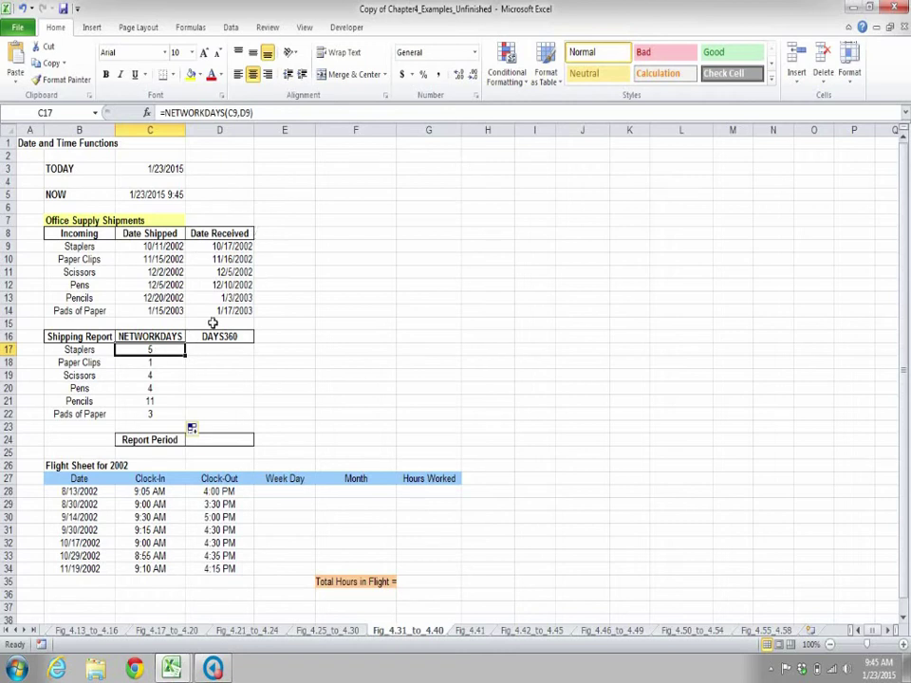
pyautogui.press('Down')
pyautogui.press('Down')
pyautogui.press('Down')
pyautogui.press('Down')
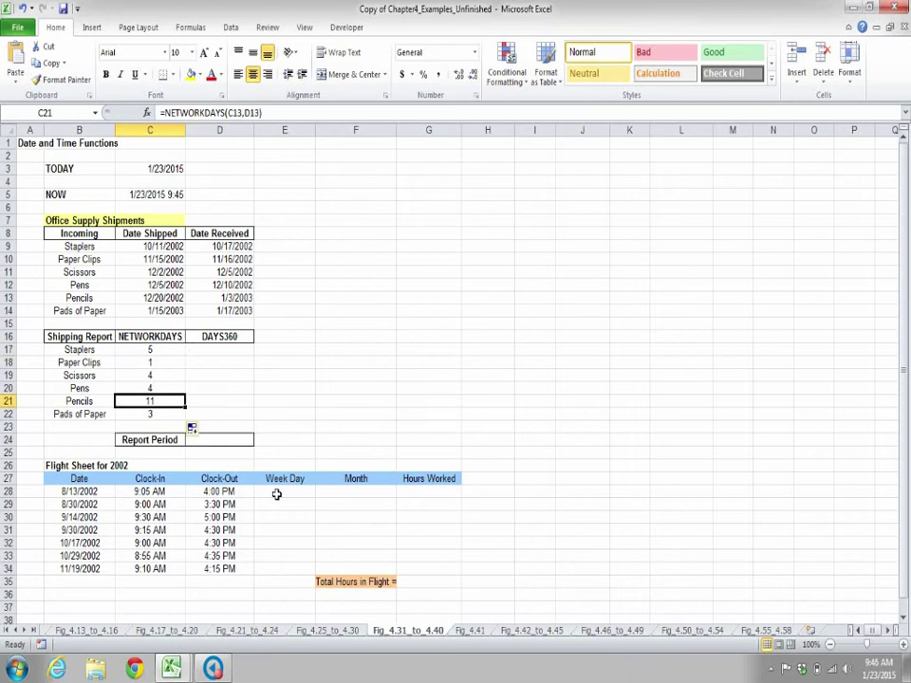
pyautogui.click(254, 113)
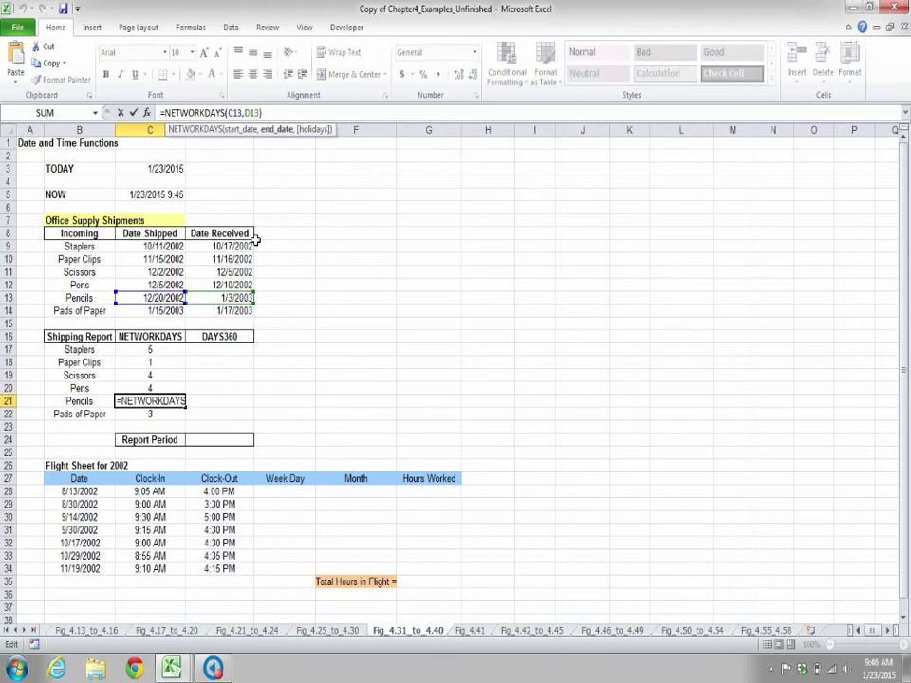
pyautogui.press('Right')
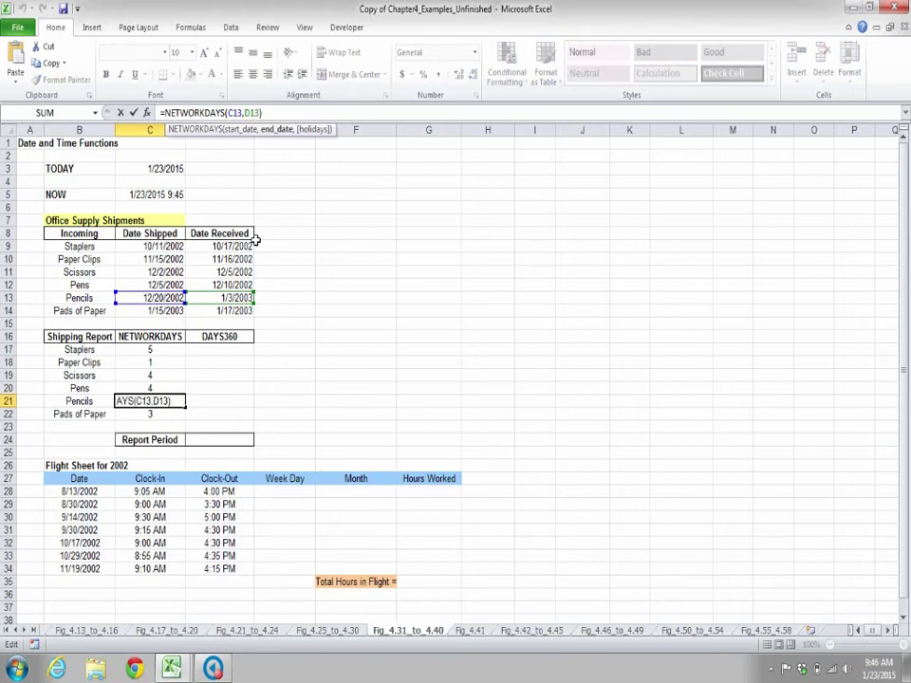
pyautogui.write(',')
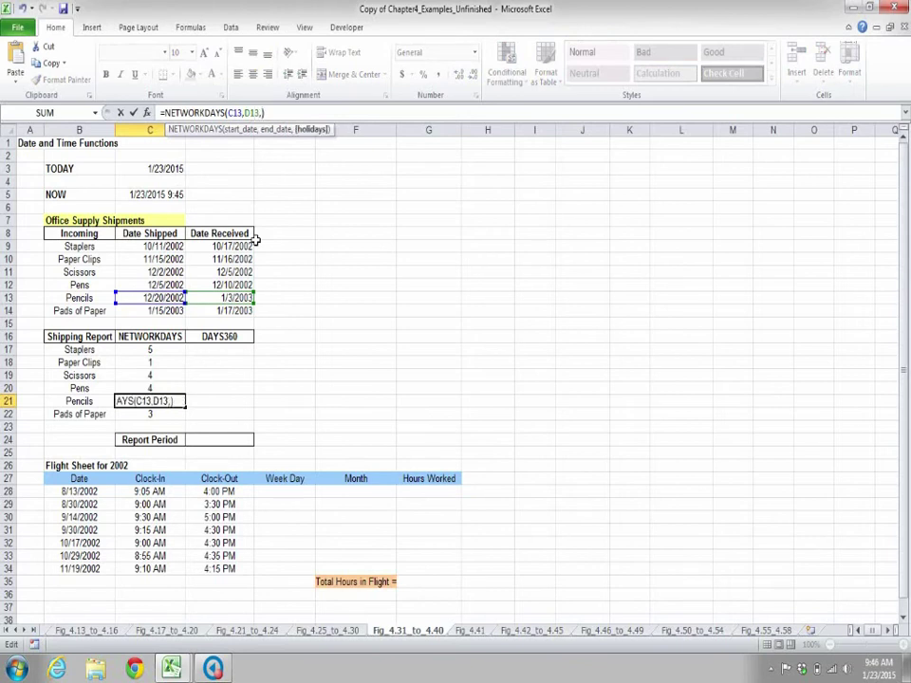
pyautogui.write('2')
pyautogui.press('Return')
pyautogui.click(251, 391)
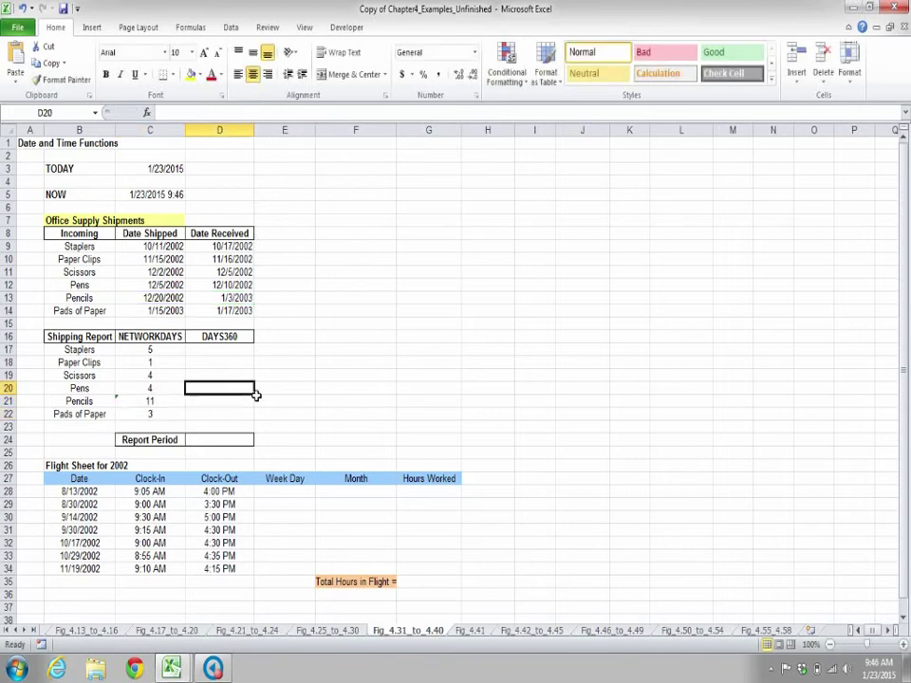
# Enter =DAYS360(C9,D9) in D17 to count the days between the Staplers' shipped and received dates
pyautogui.click(218, 351)
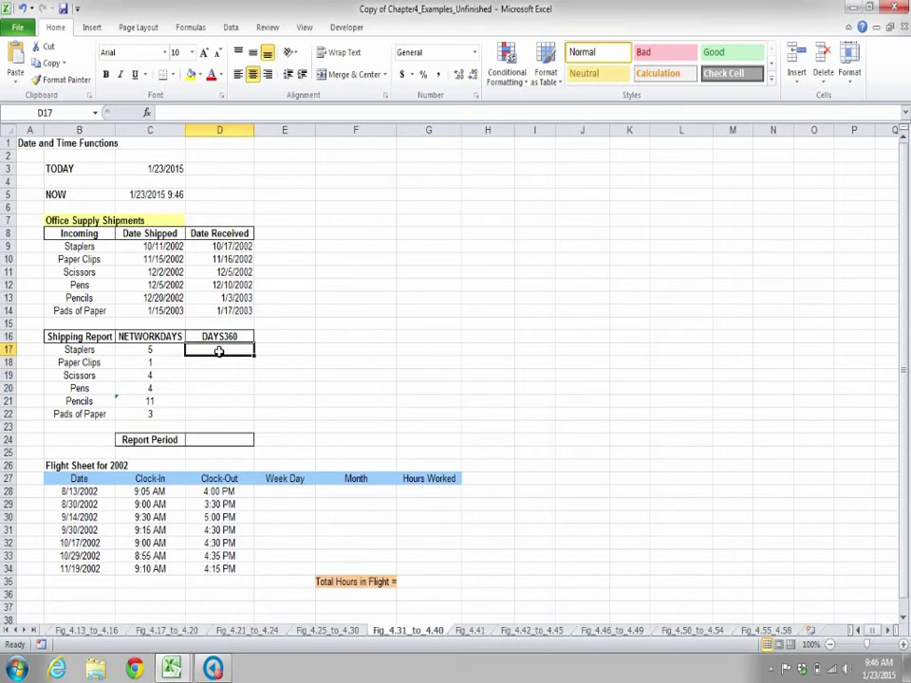
pyautogui.write('=day')
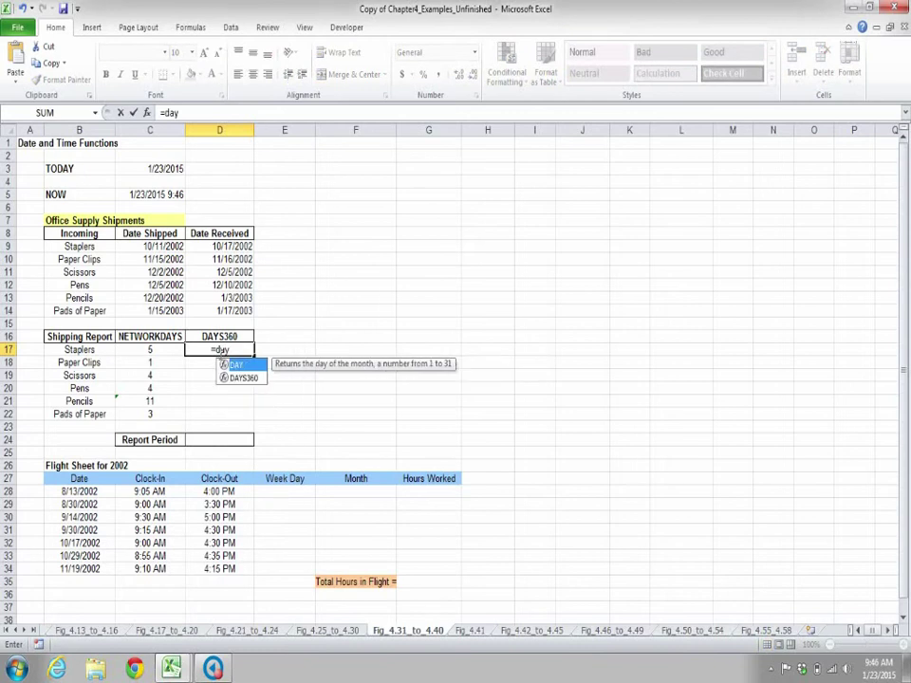
pyautogui.write('s36')
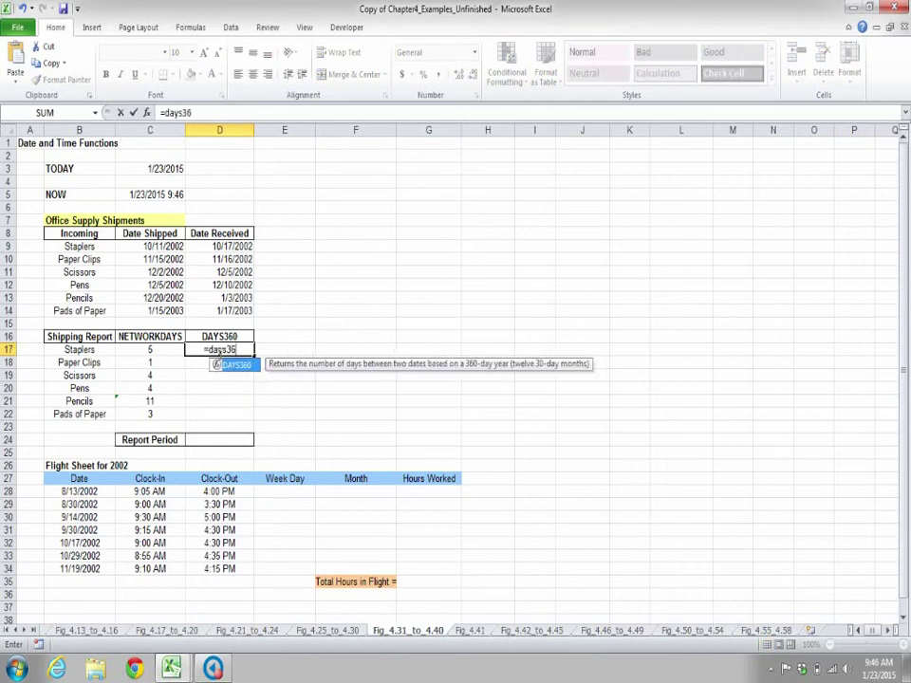
pyautogui.write('0(')
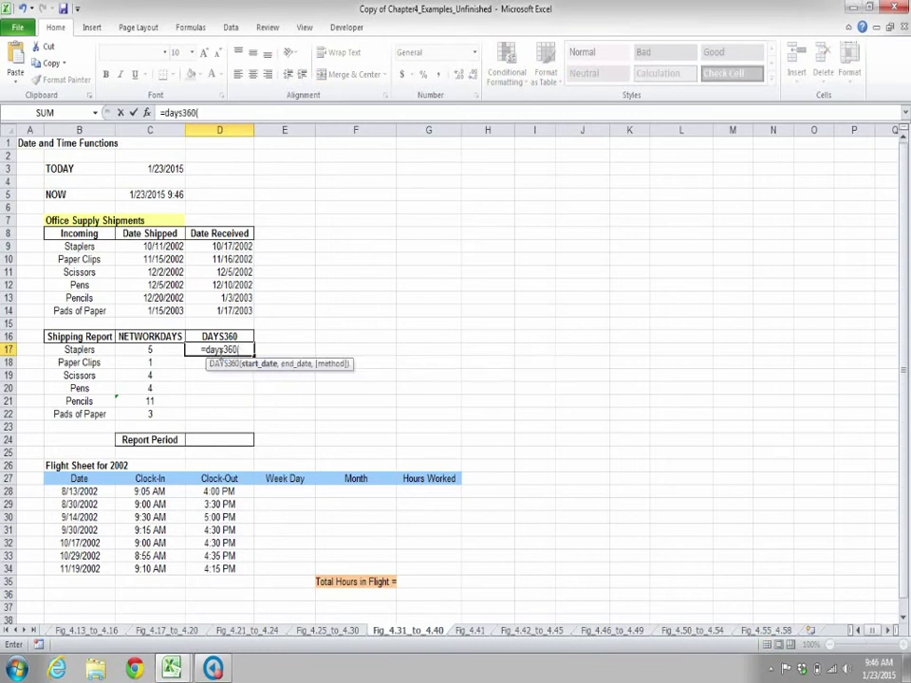
pyautogui.click(163, 247)
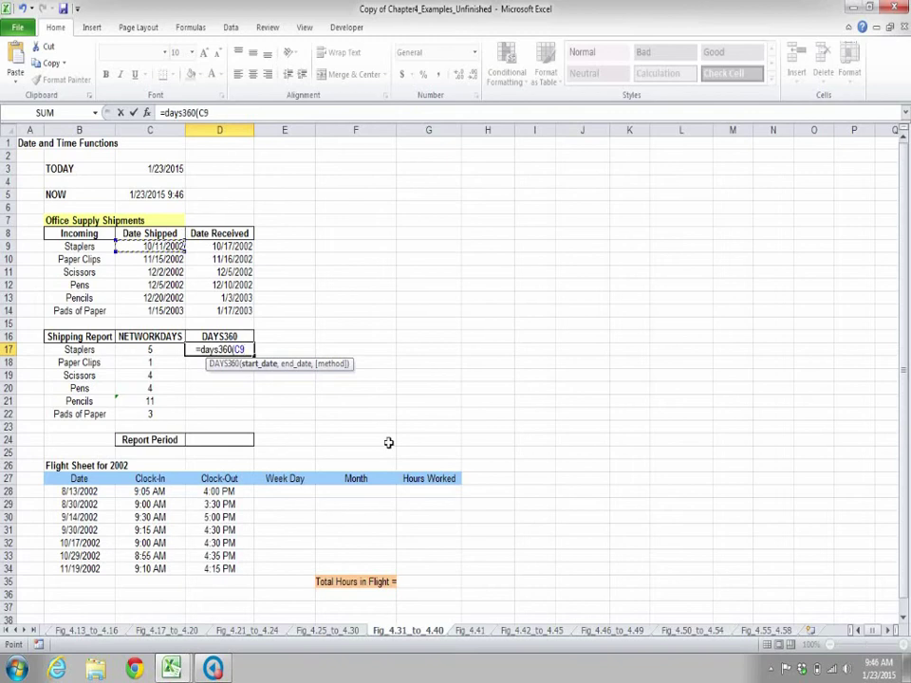
pyautogui.write(',')
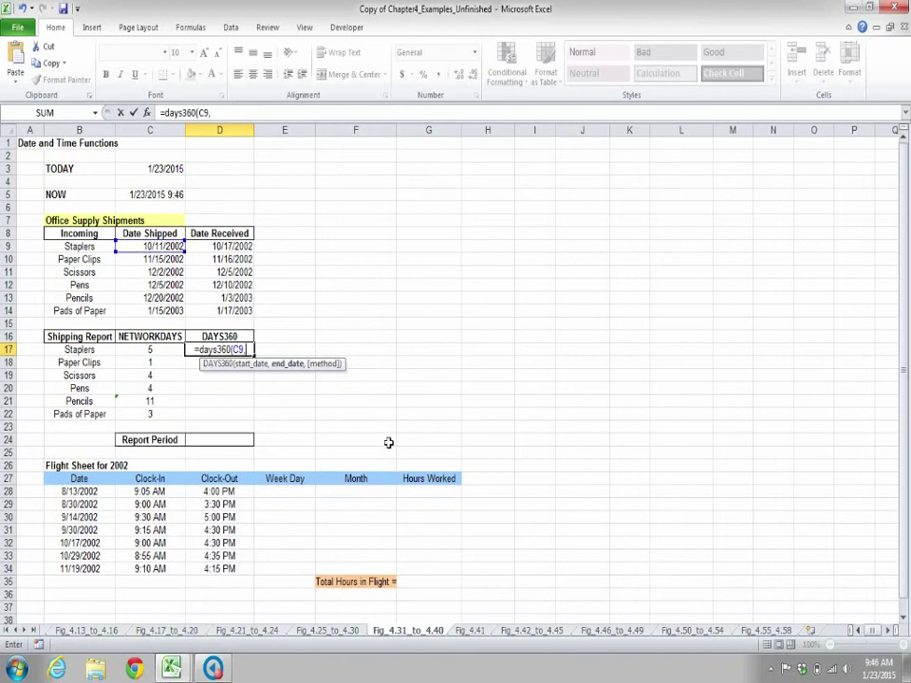
pyautogui.click(224, 246)
pyautogui.write(')')
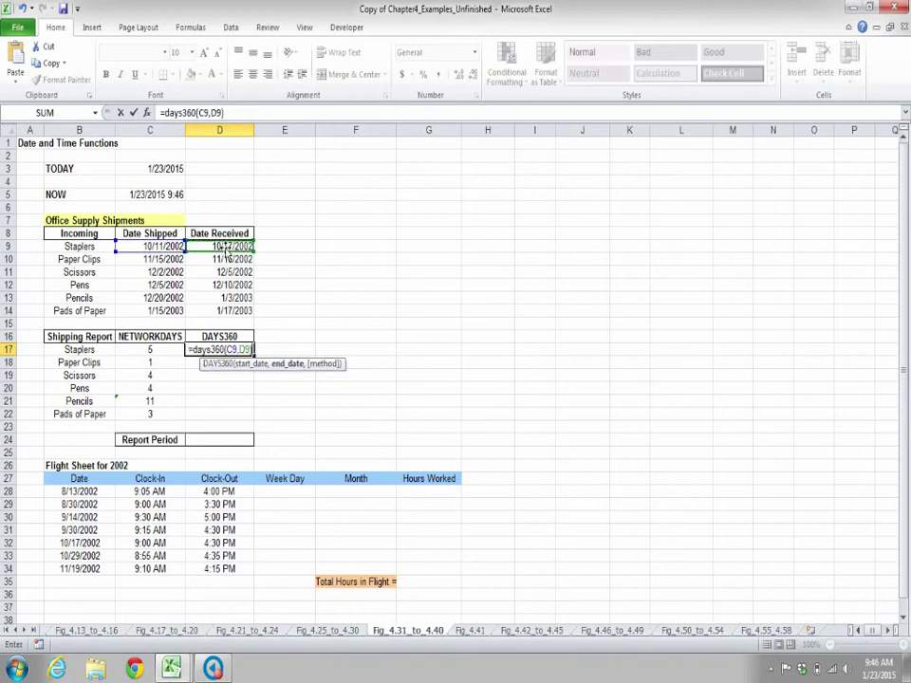
pyautogui.press('Return')
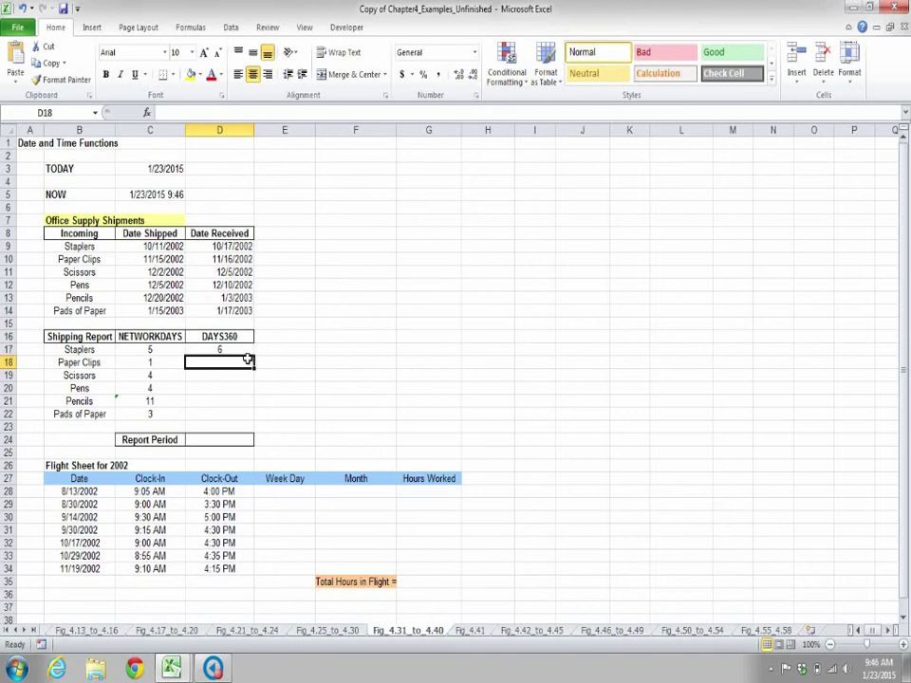
# Fill the DAYS360 formula from D17 down to D22 for the remaining supplies
pyautogui.click(245, 352)
pyautogui.moveTo(254, 358); pyautogui.dragTo(256, 427)
pyautogui.click(300, 416)
pyautogui.click(327, 340)
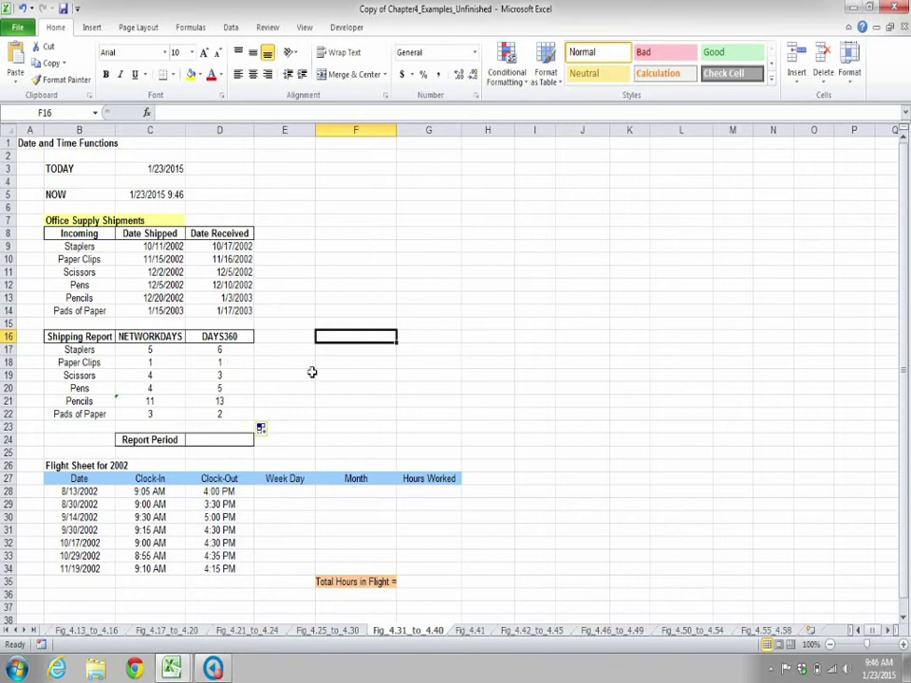
# Enter =YEARFRAC(D9,D14) in D24 to calculate the Report Period between the first and last received dates
pyautogui.click(228, 439)
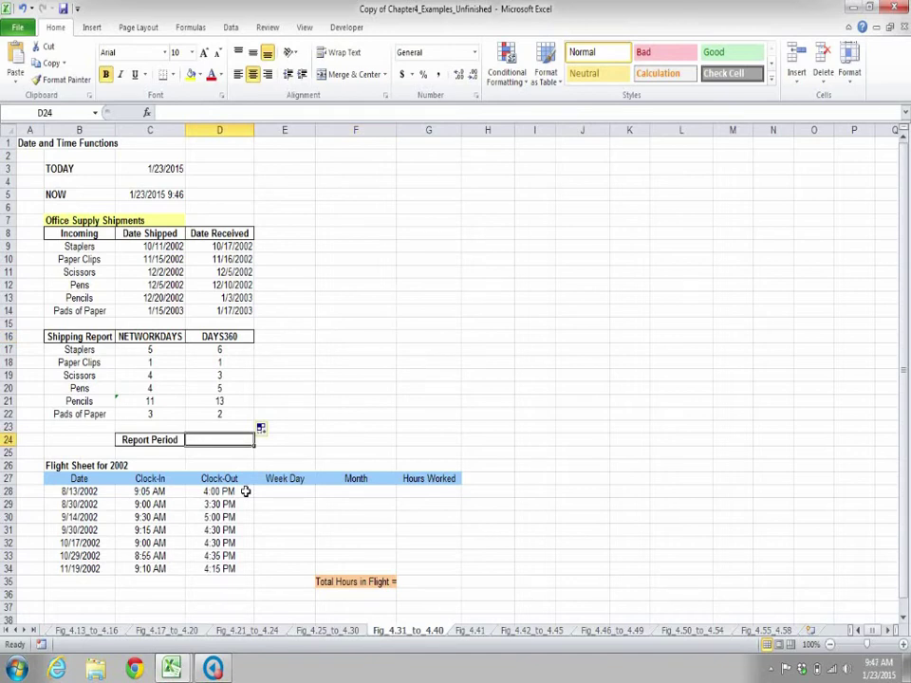
pyautogui.write('=yer')
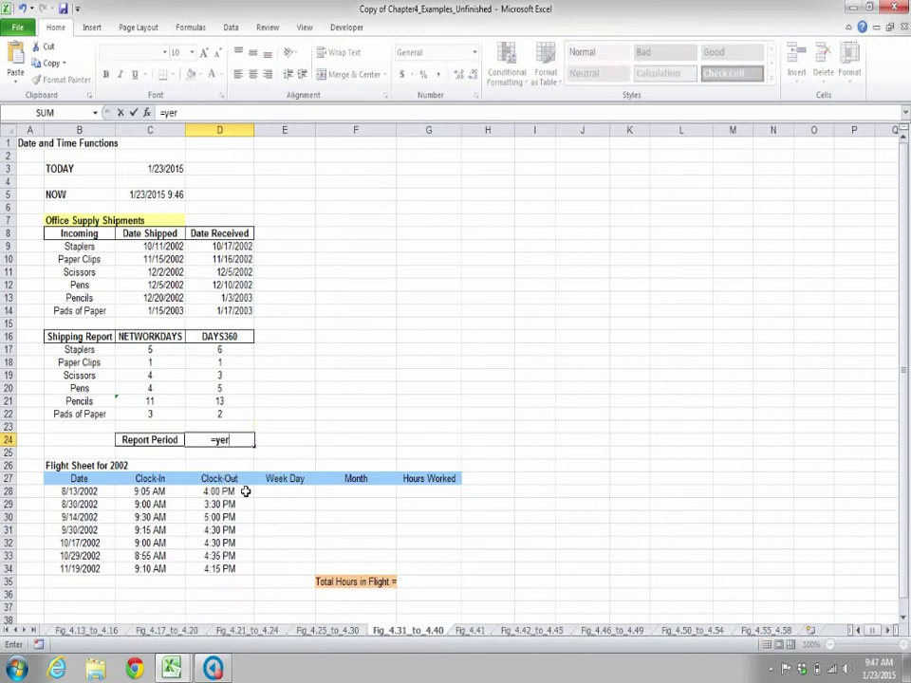
pyautogui.press('BackSpace')
pyautogui.write('ar')
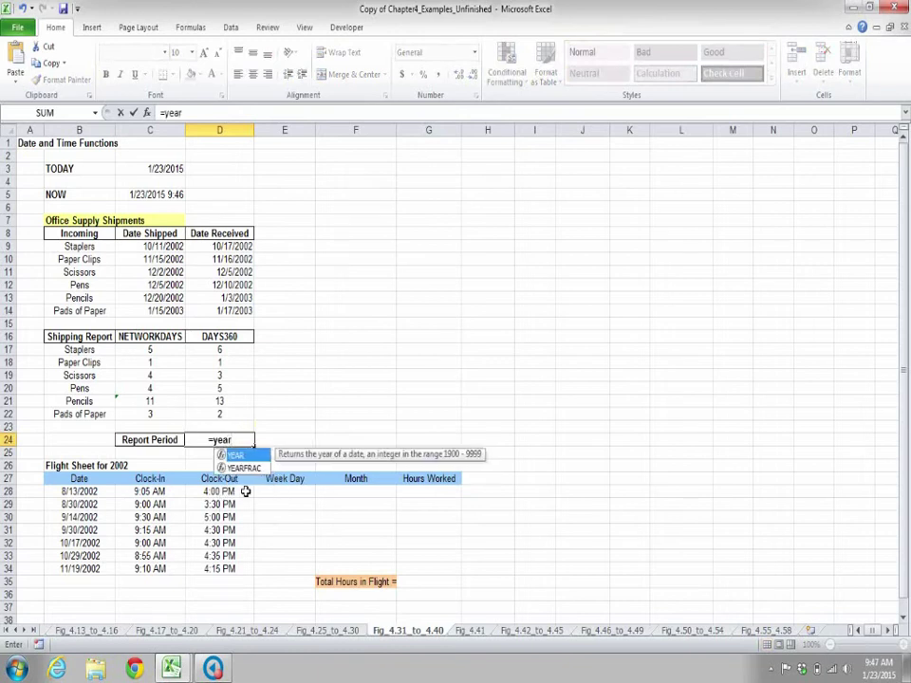
pyautogui.doubleClick(261, 470)
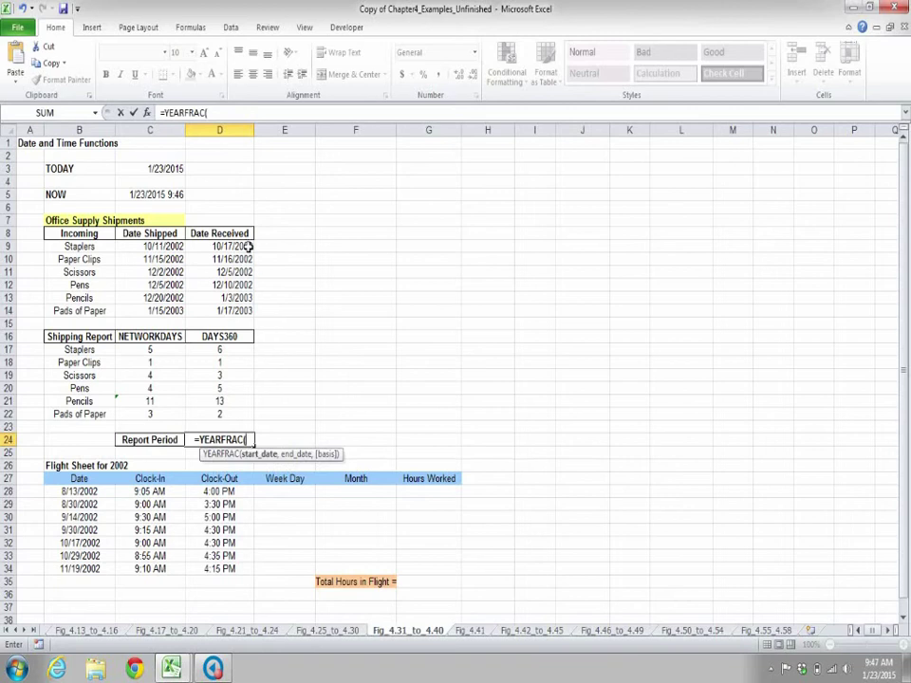
pyautogui.click(247, 247)
pyautogui.write(',')
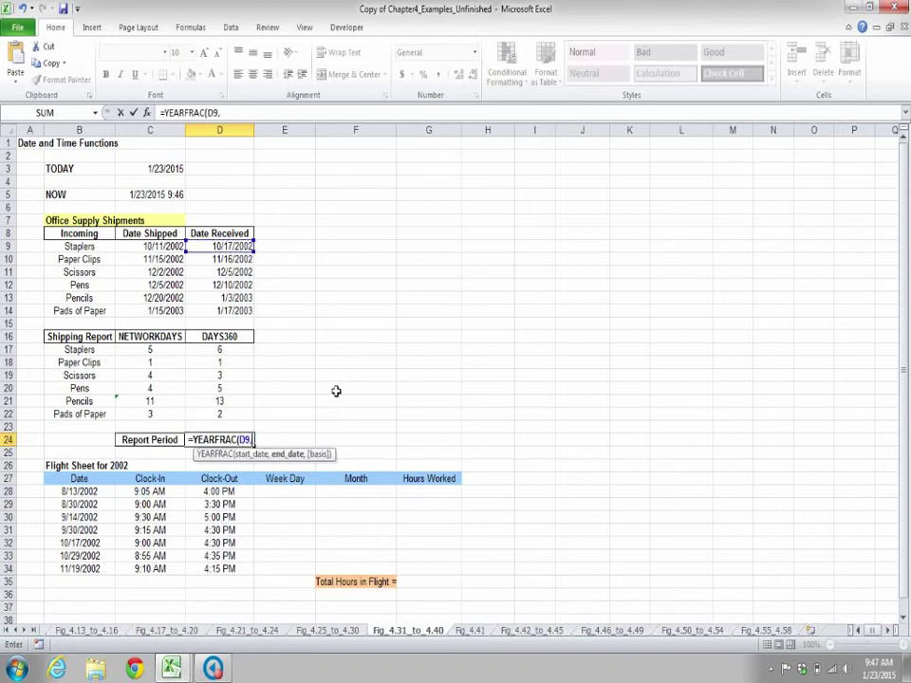
pyautogui.click(239, 311)
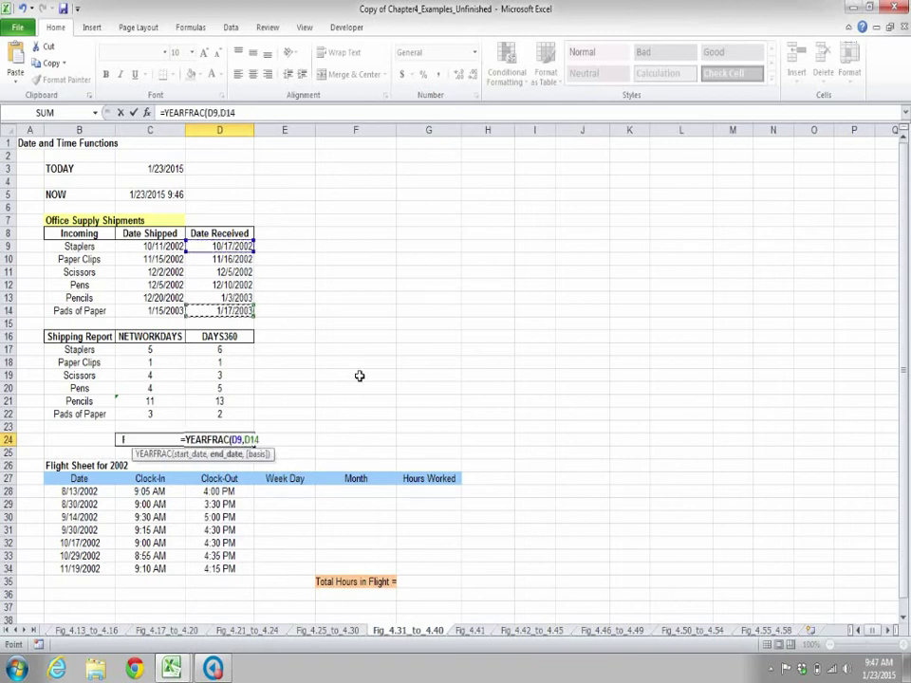
pyautogui.write(')')
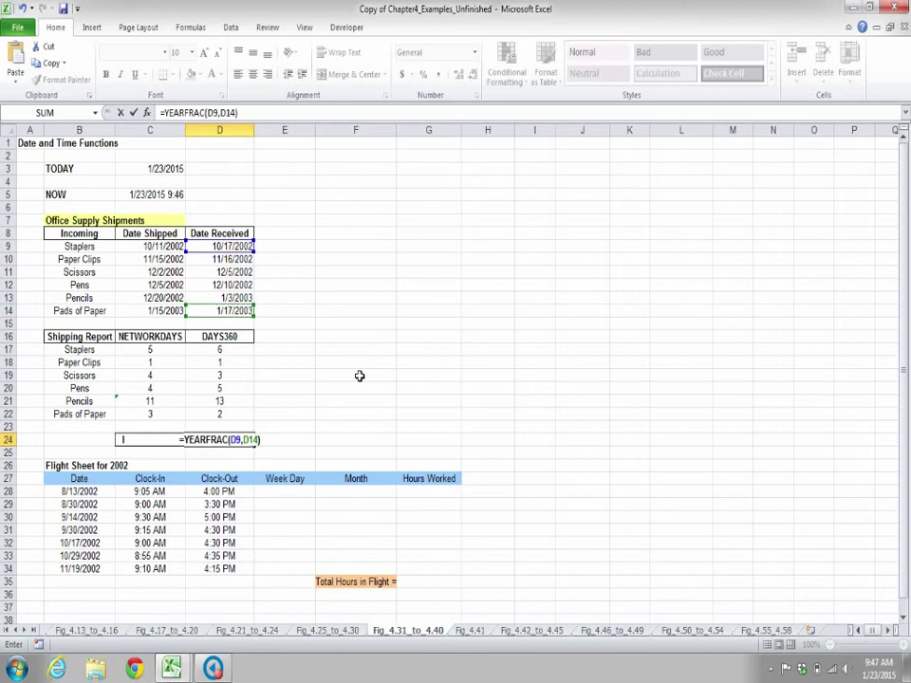
pyautogui.press('Return')
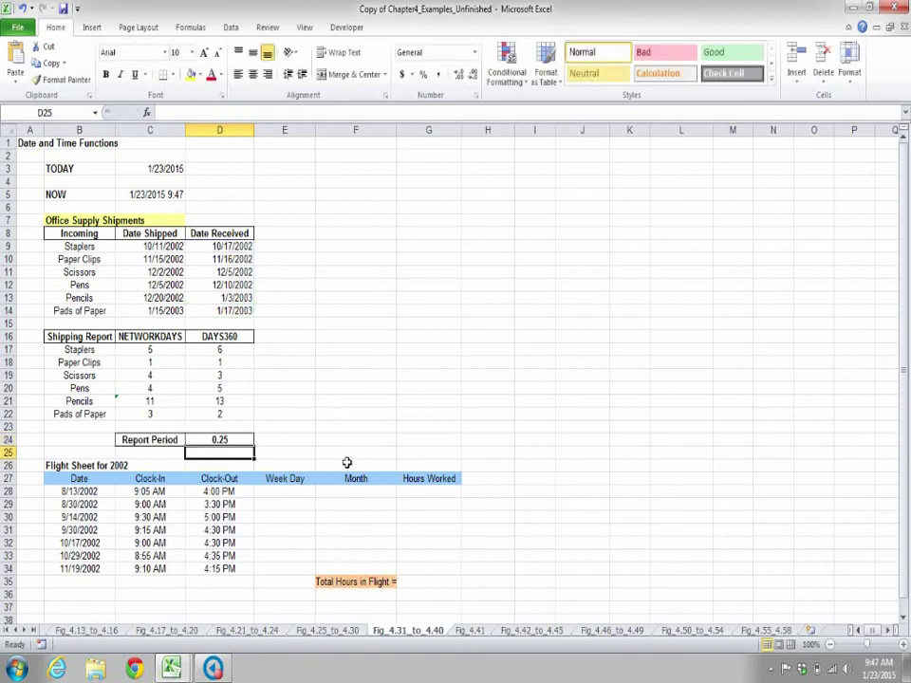
pyautogui.click(286, 415)
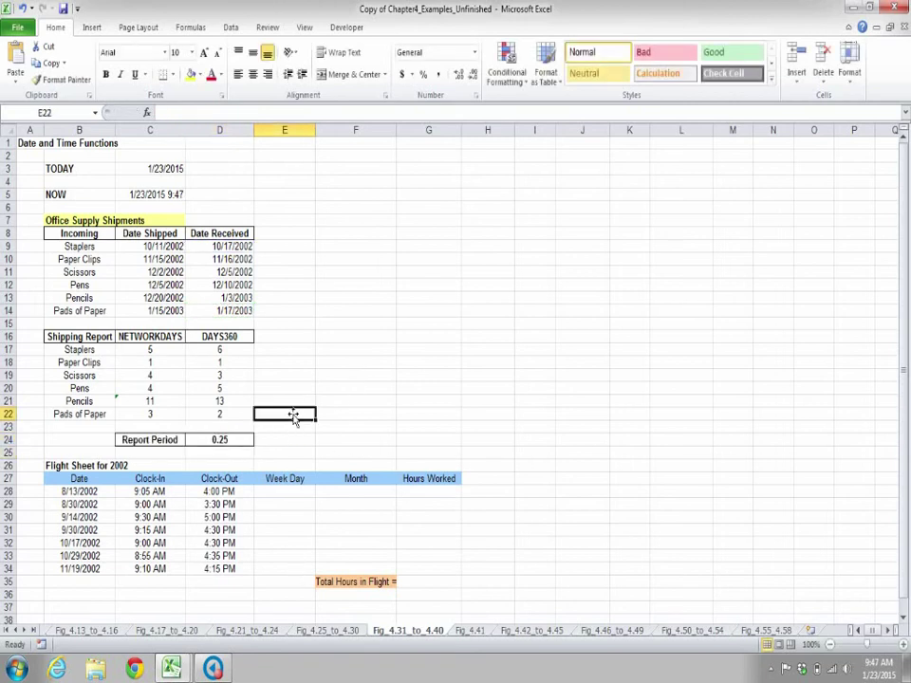
# Enter =WEEKDAY(B28) in E28 to return the weekday number of the first flight date
pyautogui.click(280, 493)
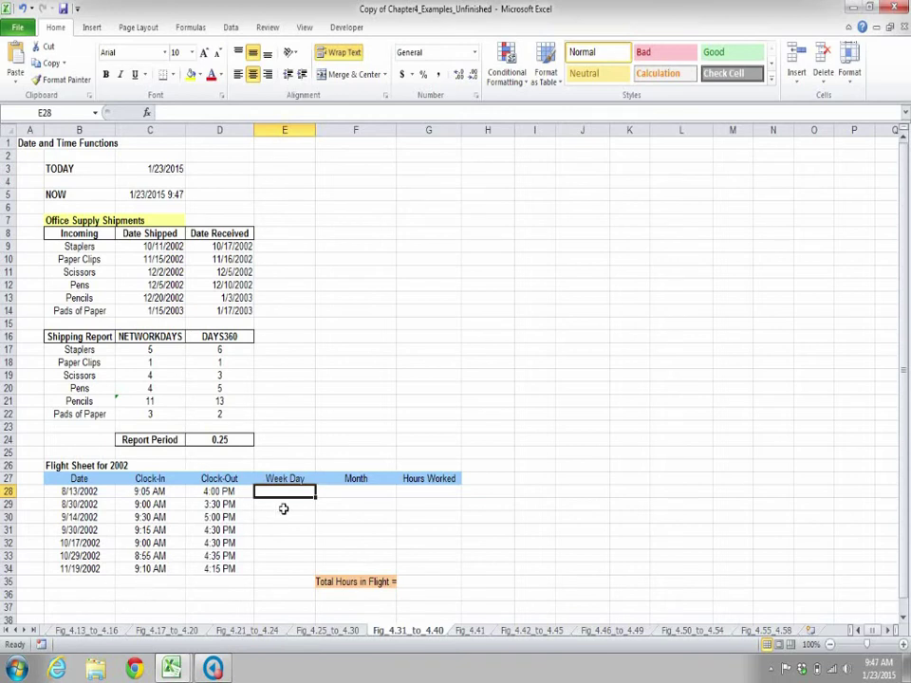
pyautogui.write('=')
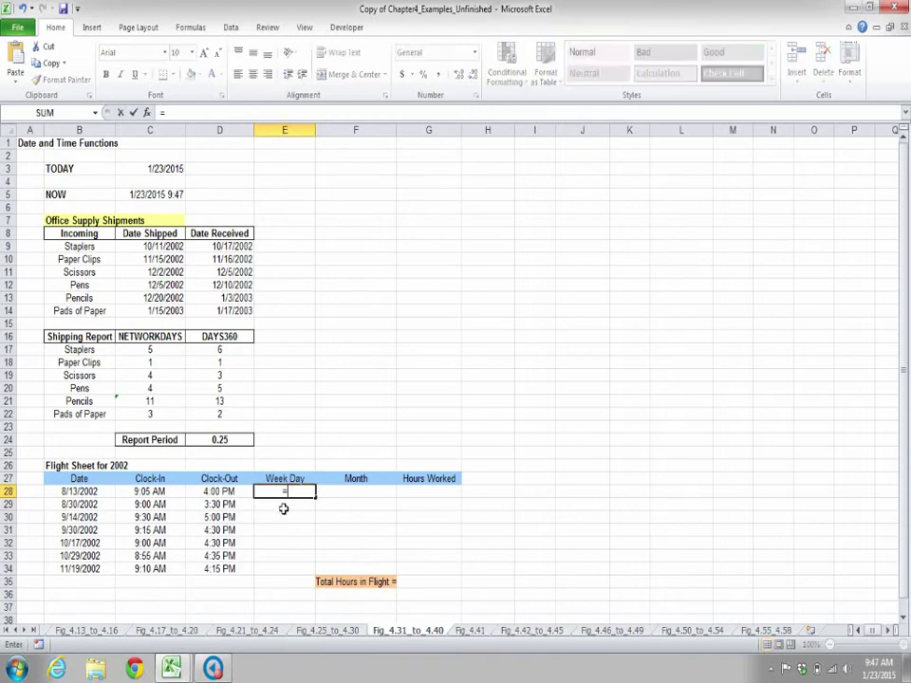
pyautogui.write('wee')
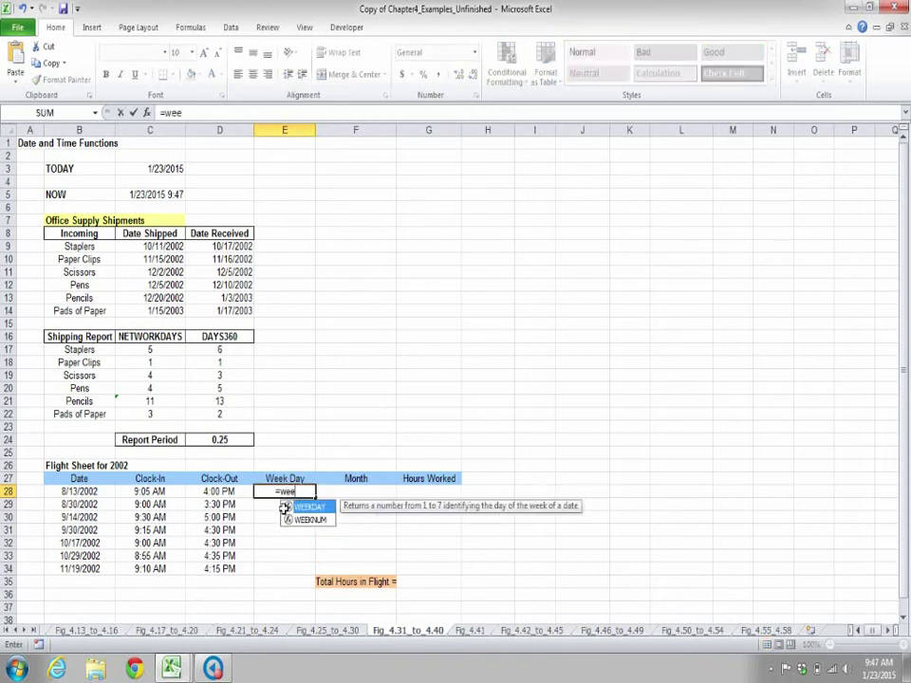
pyautogui.write('kday')
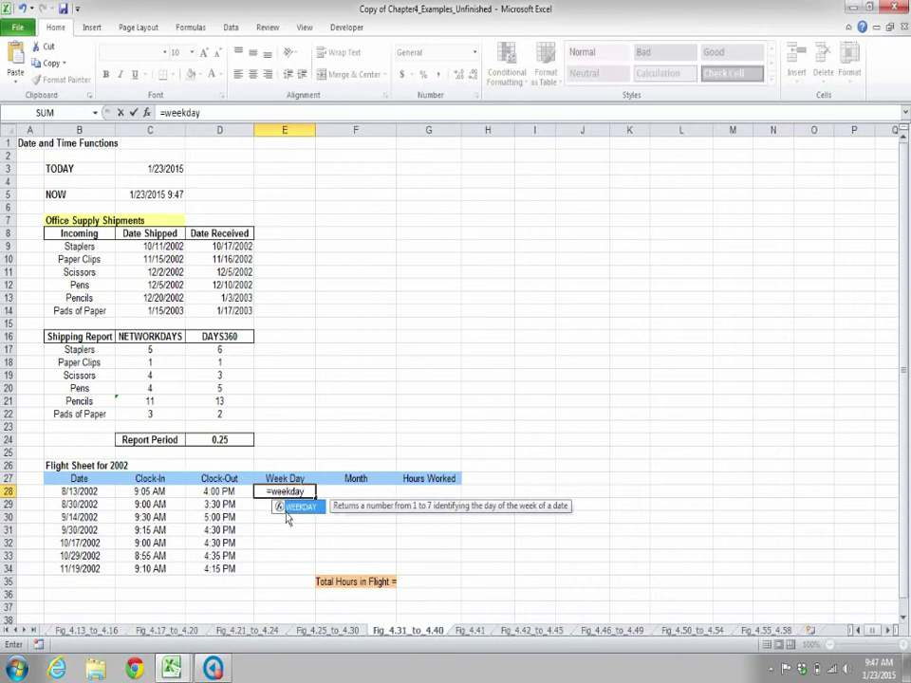
pyautogui.write('(')
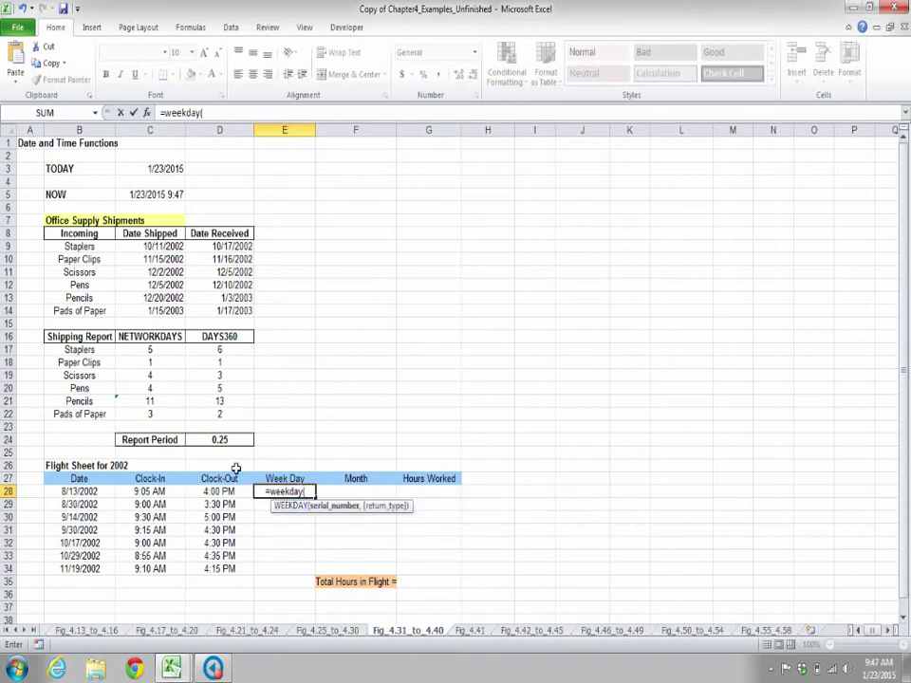
pyautogui.click(109, 495)
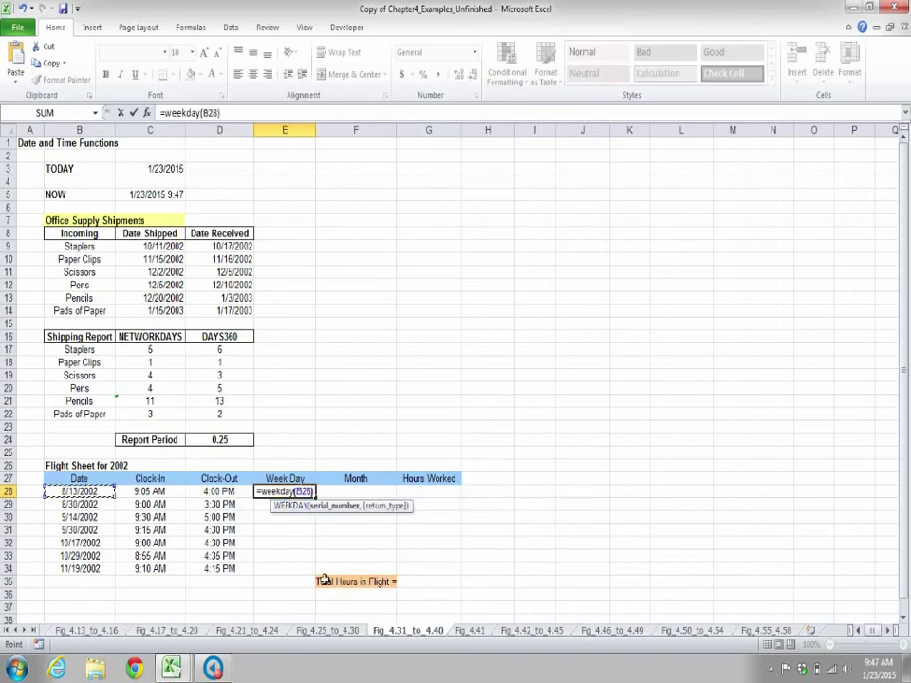
pyautogui.write(')')
pyautogui.press('Return')
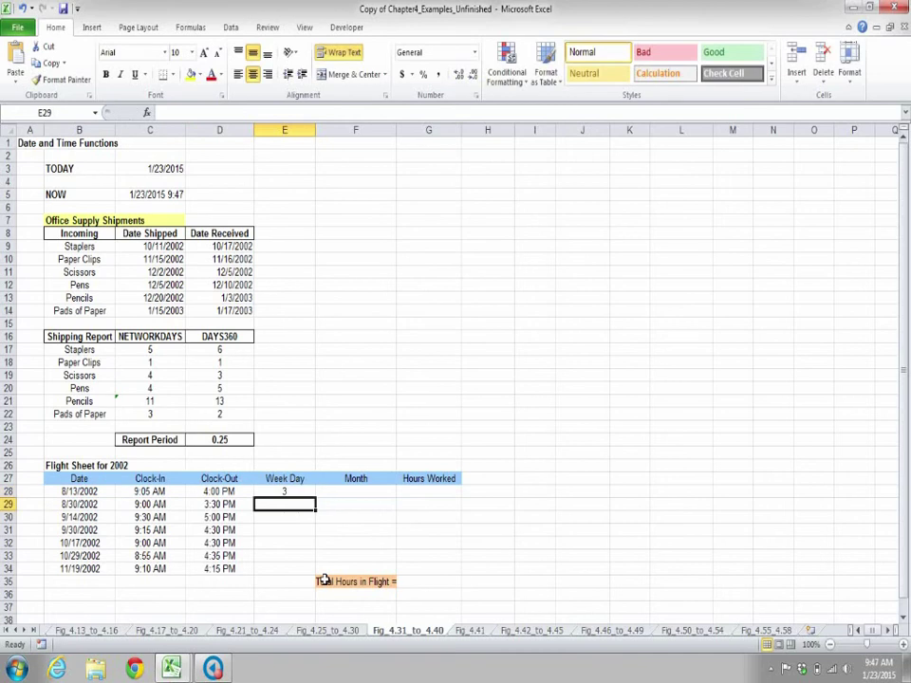
# Wrap the WEEKDAY formula in E28 in an IF that returns "Sunday" when the weekday equals 1, followed by a comma
pyautogui.click(309, 491)
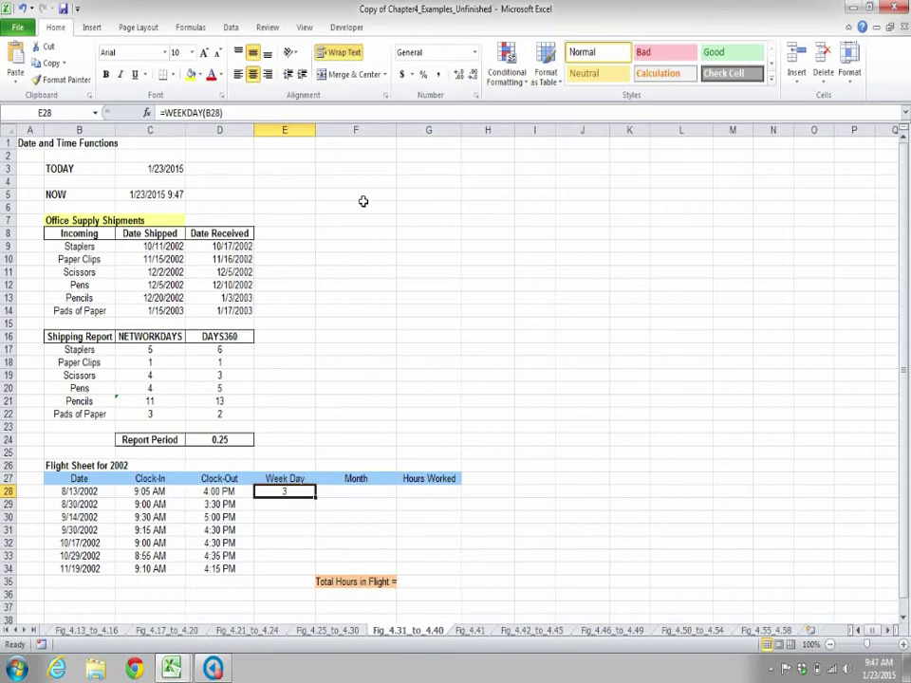
pyautogui.click(246, 115)
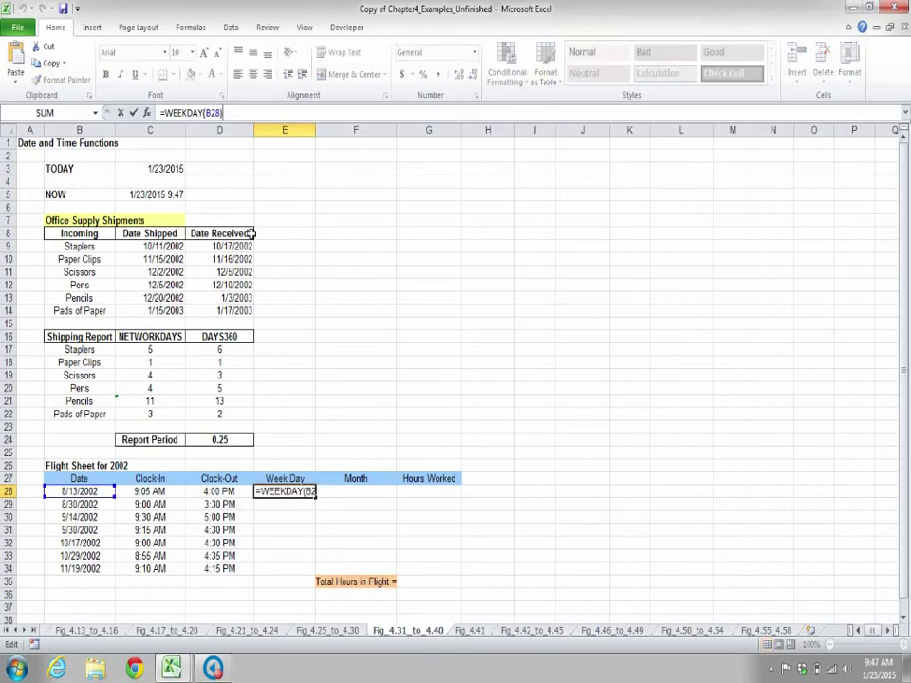
pyautogui.click(163, 112)
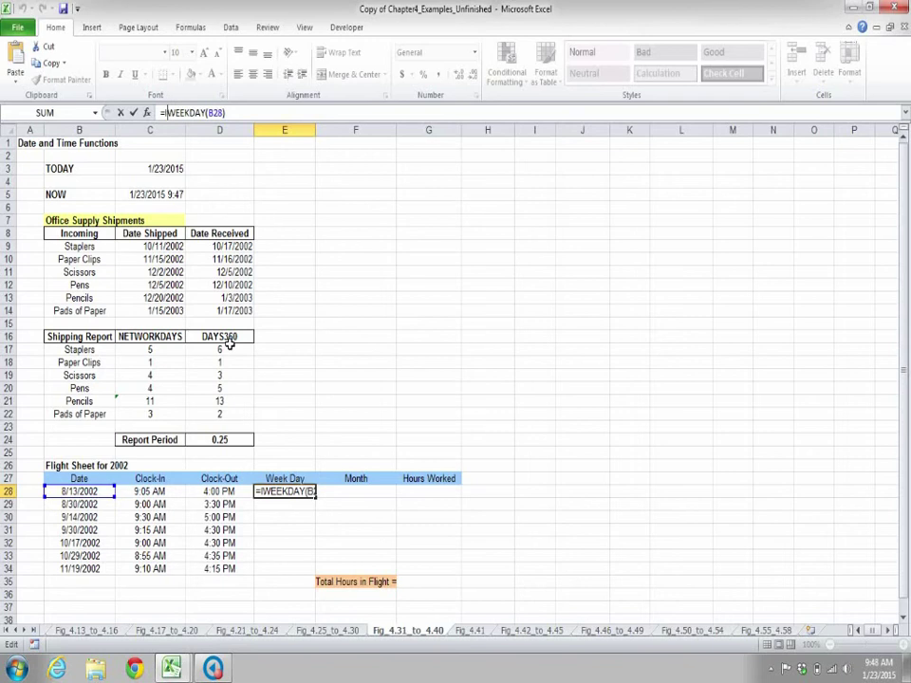
pyautogui.write('IF')
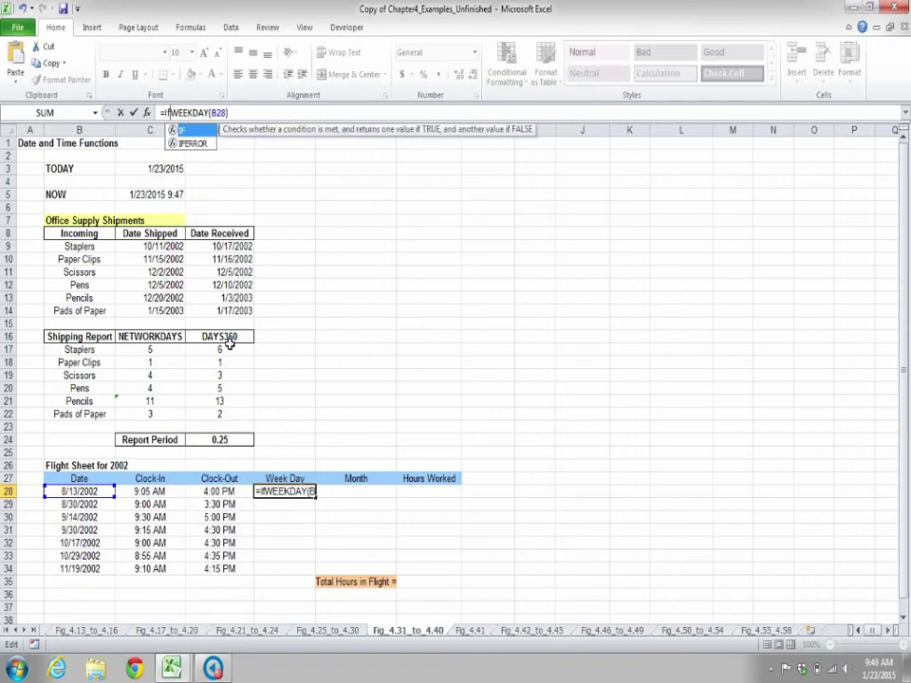
pyautogui.press('Tab')
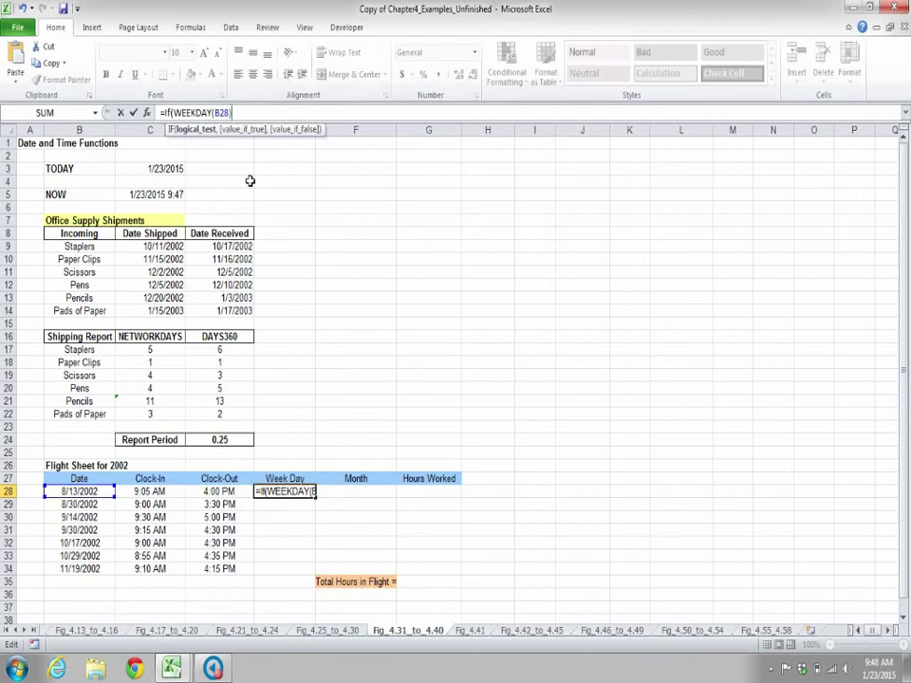
pyautogui.write('=1,')
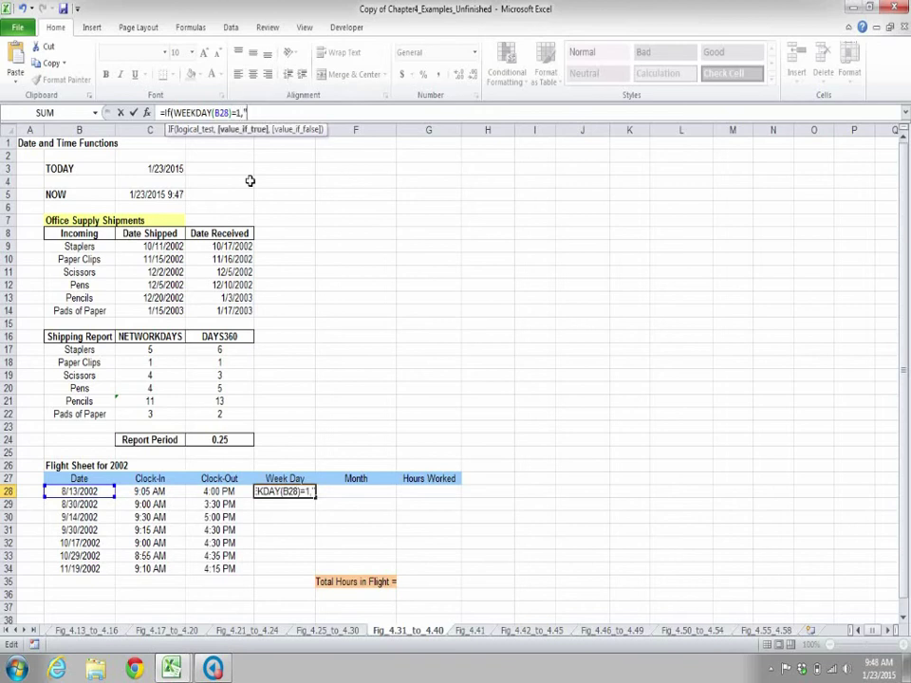
pyautogui.write('"Sunday')
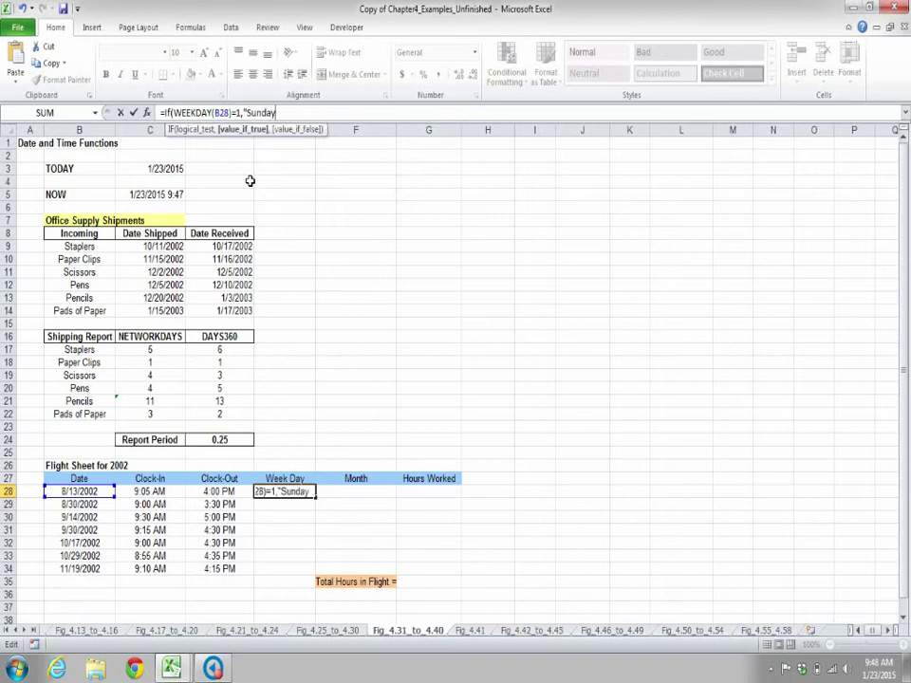
pyautogui.write('",')
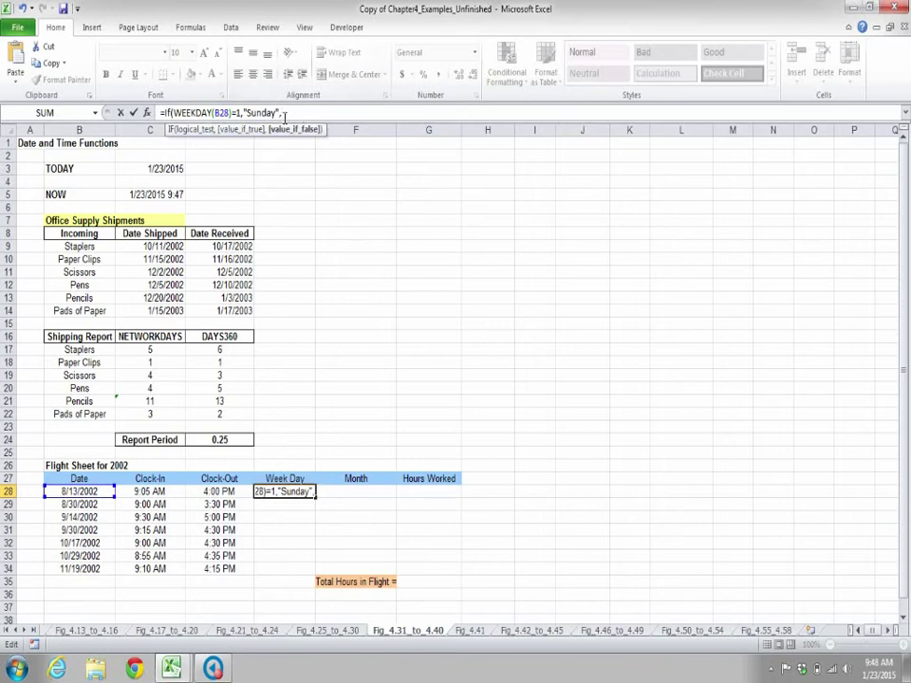
# Copy the clause IF(WEEKDAY(B28)=1,"Sunday" and paste it six times at the end of the E28 formula
pyautogui.moveTo(276, 113); pyautogui.dragTo(172, 120)
pyautogui.hotkey('ctrl', 'c')
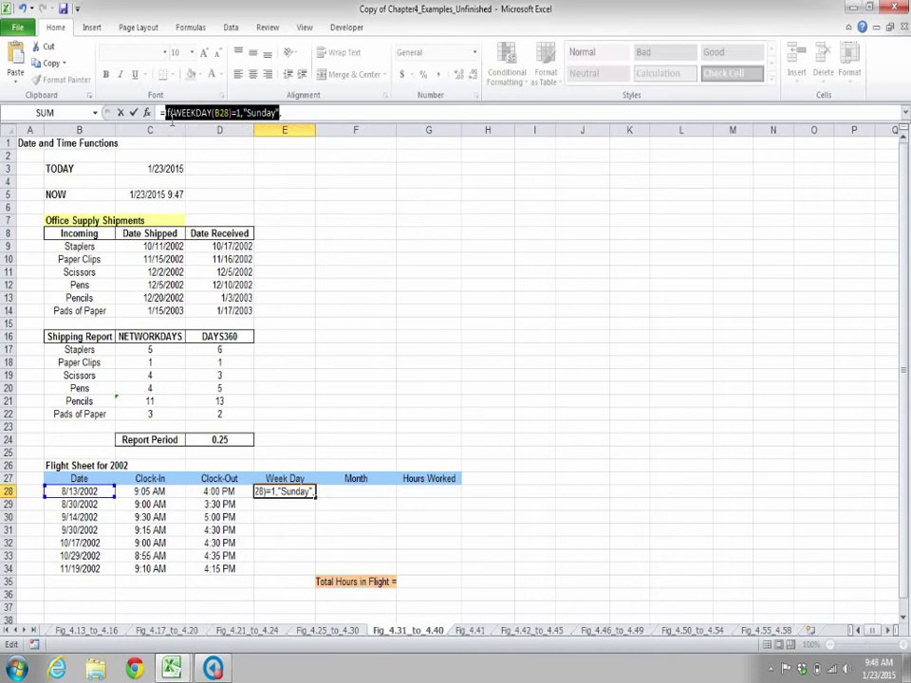
pyautogui.click(312, 116)
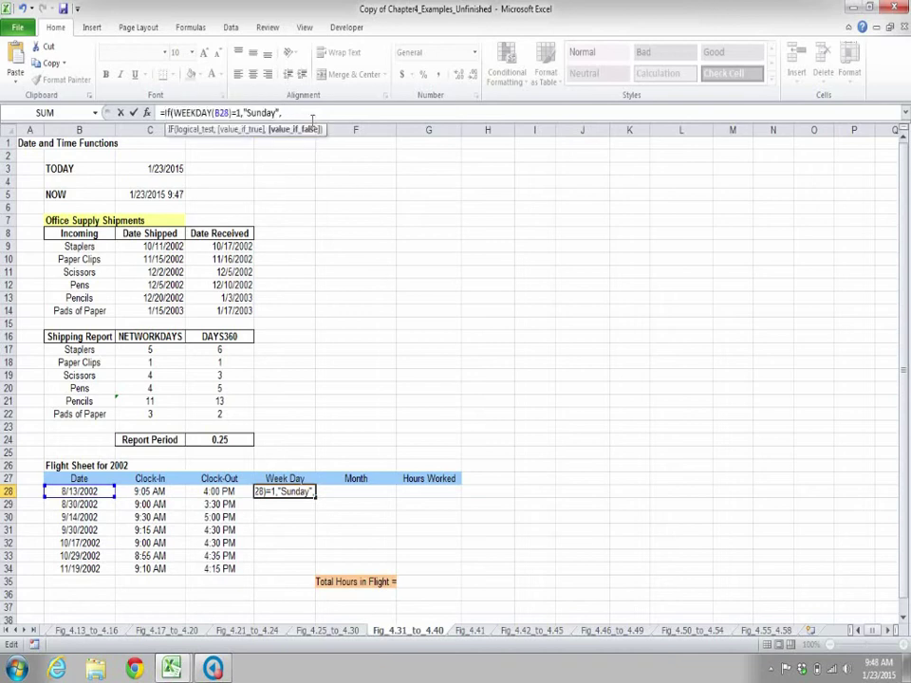
pyautogui.hotkey('ctrl', 'v')
pyautogui.hotkey('ctrl', 'v')
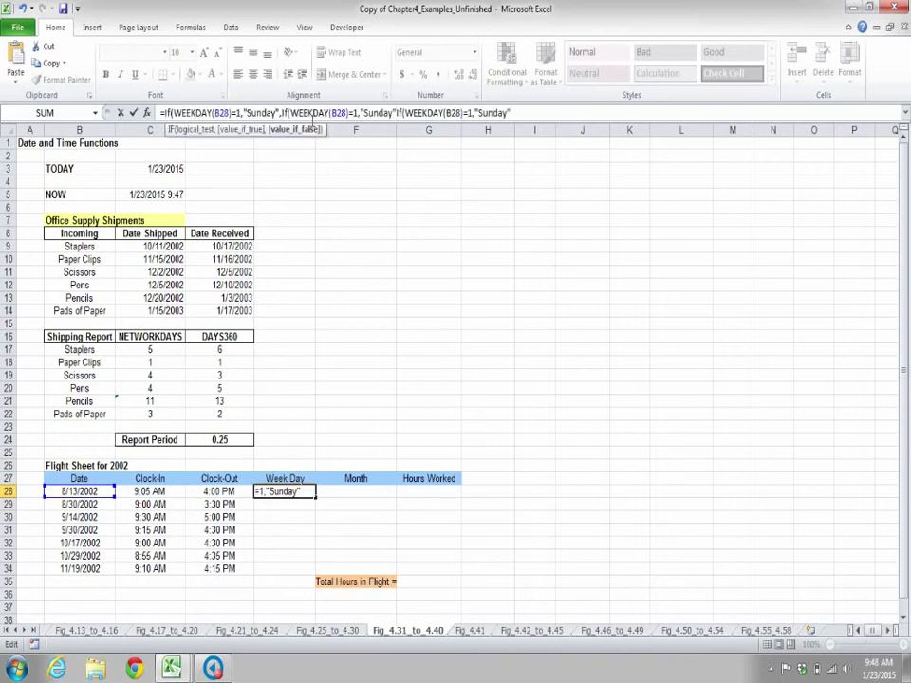
pyautogui.hotkey('ctrl', 'v')
pyautogui.hotkey('ctrl', 'v')
pyautogui.hotkey('ctrl', 'v')
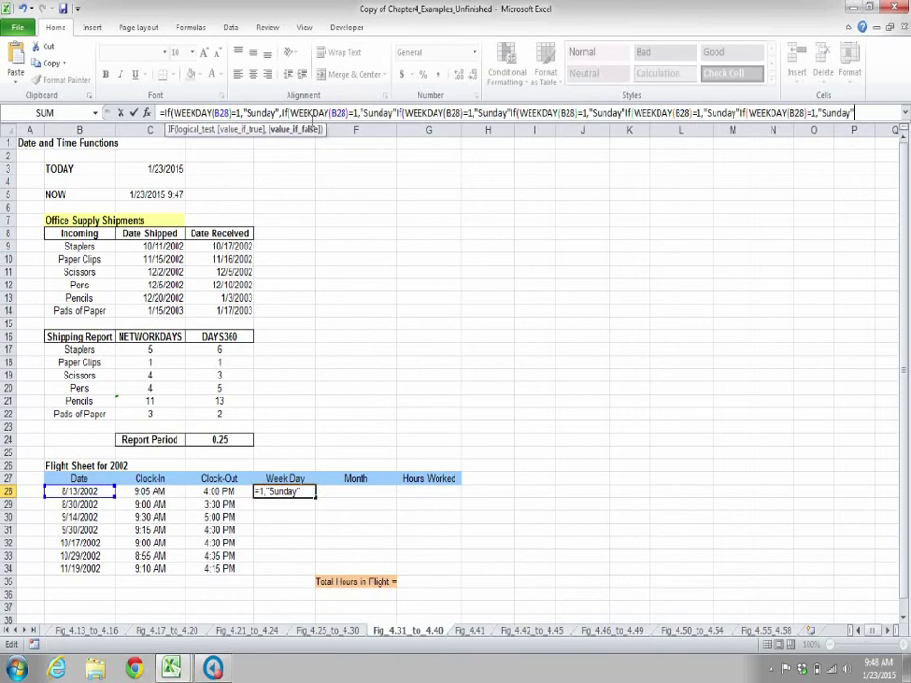
pyautogui.hotkey('ctrl', 'v')
# Edit the second IF clause in the E28 formula to test for weekday 2 and return "Monday"
pyautogui.press('Left')
pyautogui.press('Left')
pyautogui.press('Left')
pyautogui.press('Left')
pyautogui.press('Left')
pyautogui.press('Left')
pyautogui.press('Left')
pyautogui.press('Left')
pyautogui.press('Left')
pyautogui.press('Left')
pyautogui.press('Left')
pyautogui.press('Left')
pyautogui.press('Left')
pyautogui.press('Left')
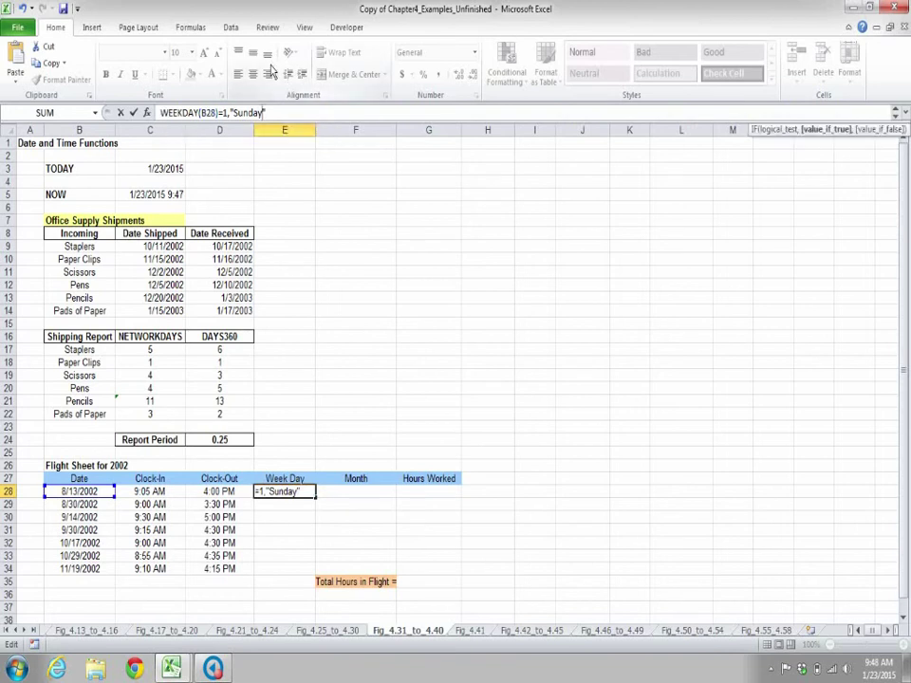
pyautogui.press('Left')
pyautogui.press('Left')
pyautogui.press('Left')
pyautogui.press('Left')
pyautogui.press('Left')
pyautogui.press('Left')
pyautogui.press('Left')
pyautogui.press('Left')
pyautogui.press('Left')
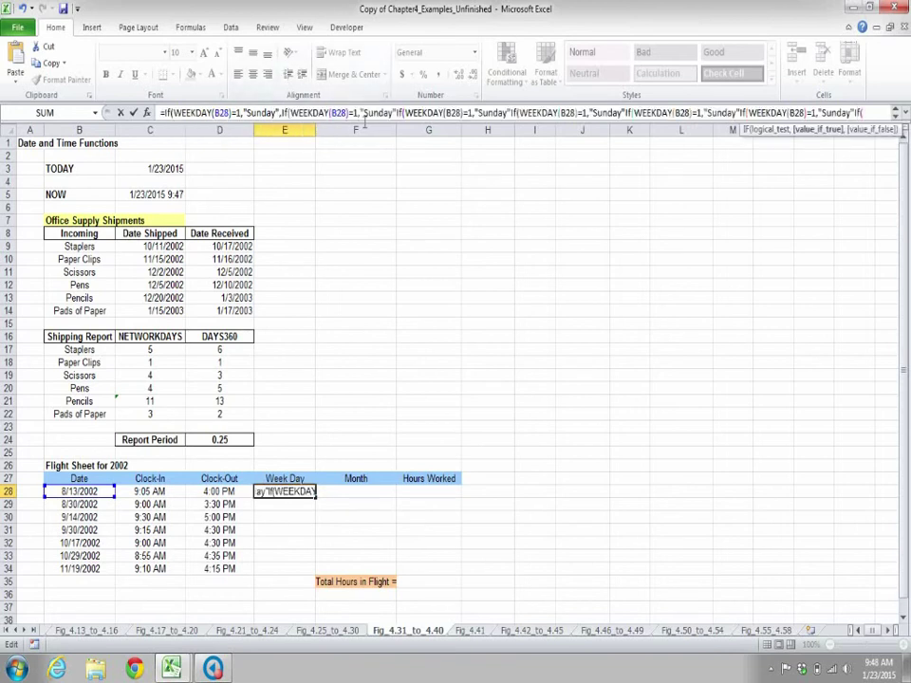
pyautogui.press('BackSpace')
pyautogui.write('2')
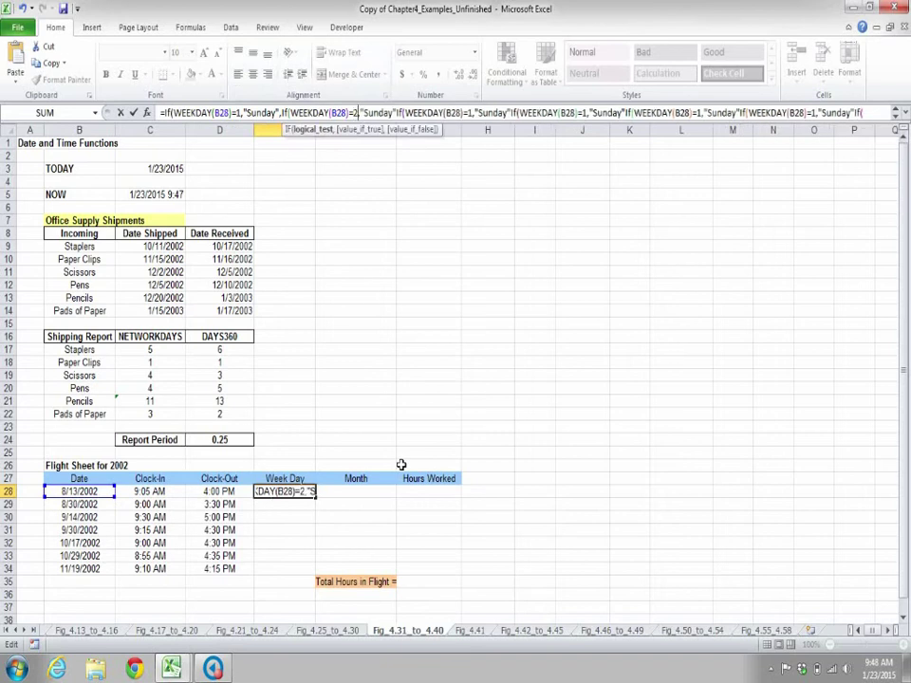
pyautogui.press('Right')
pyautogui.press('Right')
pyautogui.press('Right')
pyautogui.press('Right')
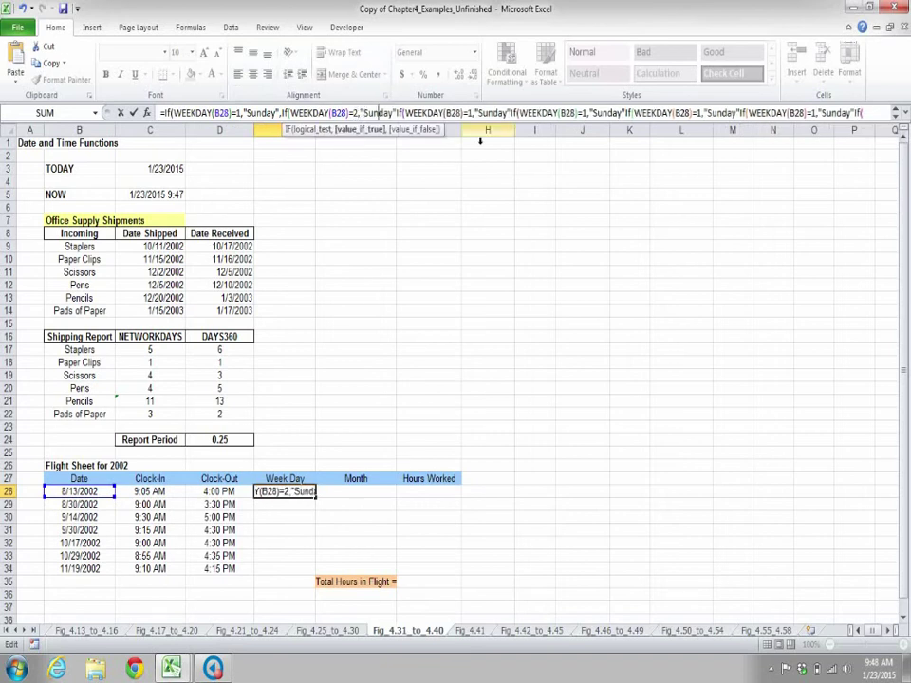
pyautogui.press('Delete')
pyautogui.press('BackSpace')
pyautogui.press('BackSpace')
pyautogui.write('Mon')
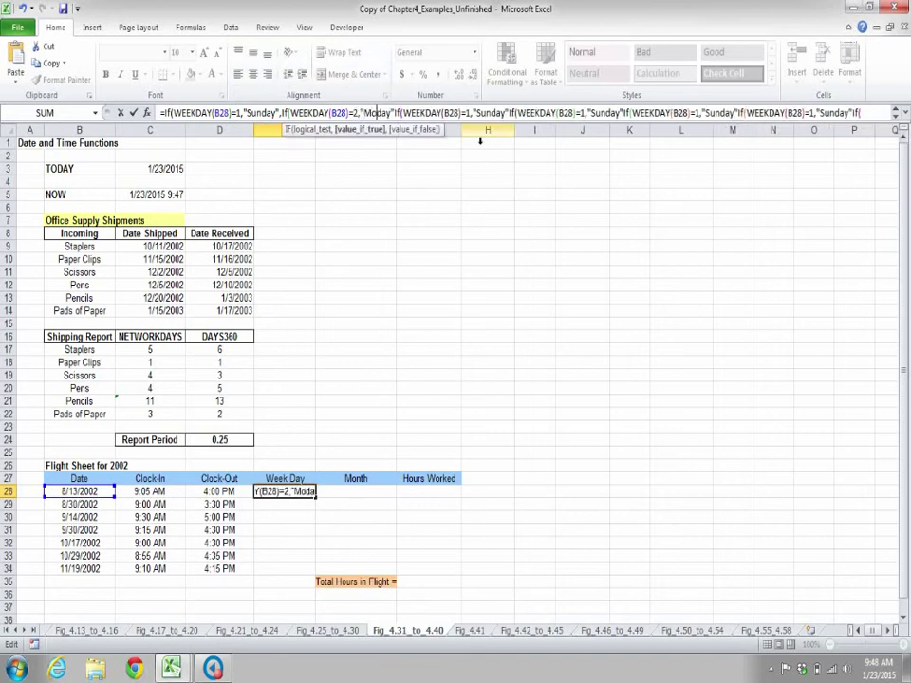
# Complete the E28 formula with IF clauses returning "Tuesday" through "Saturday" for weekdays 3 to 7, and close all parentheses
pyautogui.press('Right')
pyautogui.press('Right')
pyautogui.press('Right')
pyautogui.press('Right')
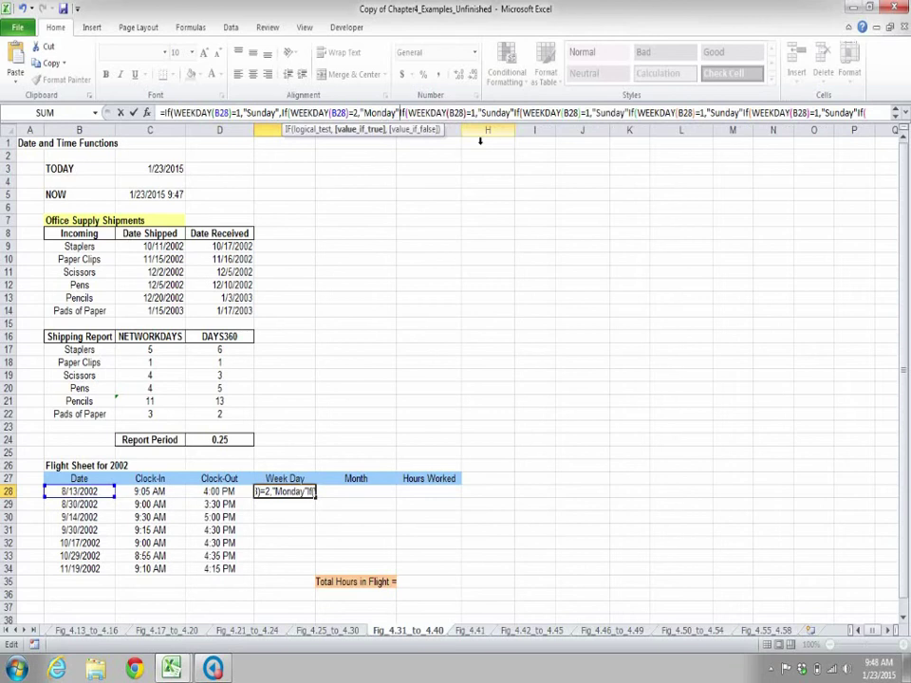
pyautogui.write(',If(WEEKDAY(B28)=7,"Saturday')
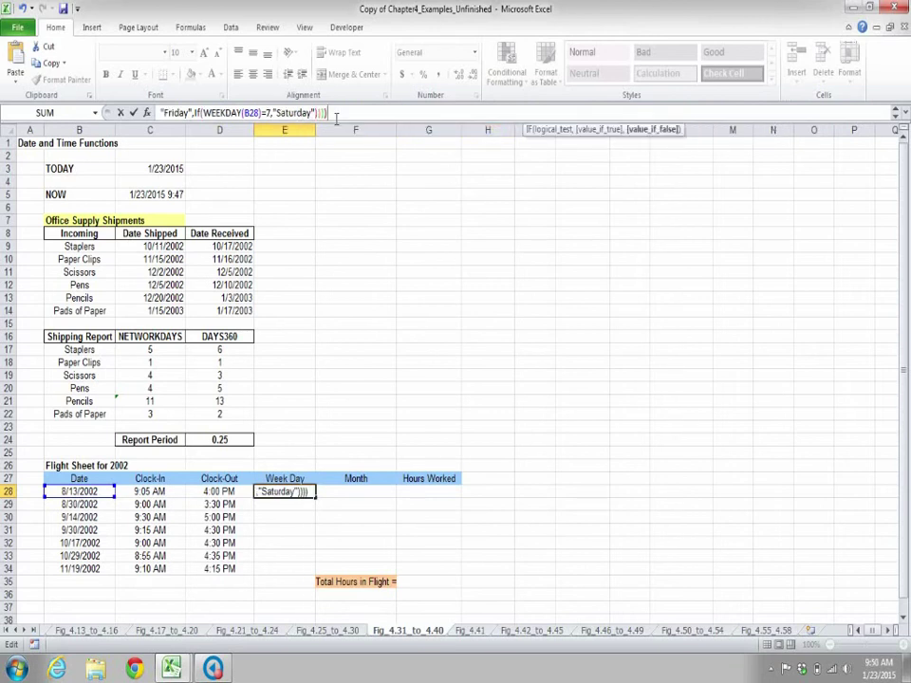
pyautogui.write('))))')
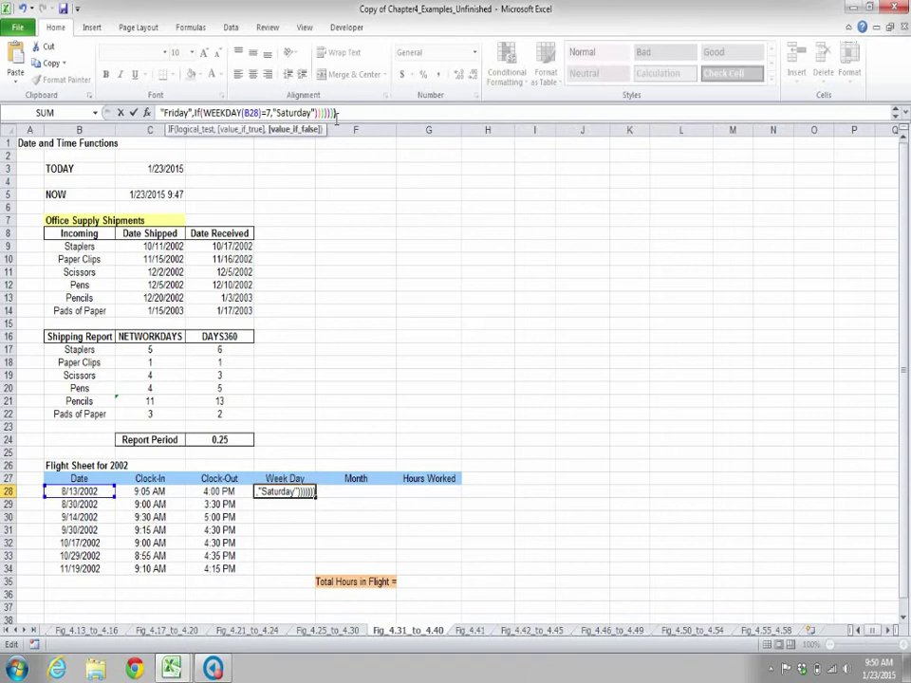
pyautogui.write(')')
pyautogui.press('Return')
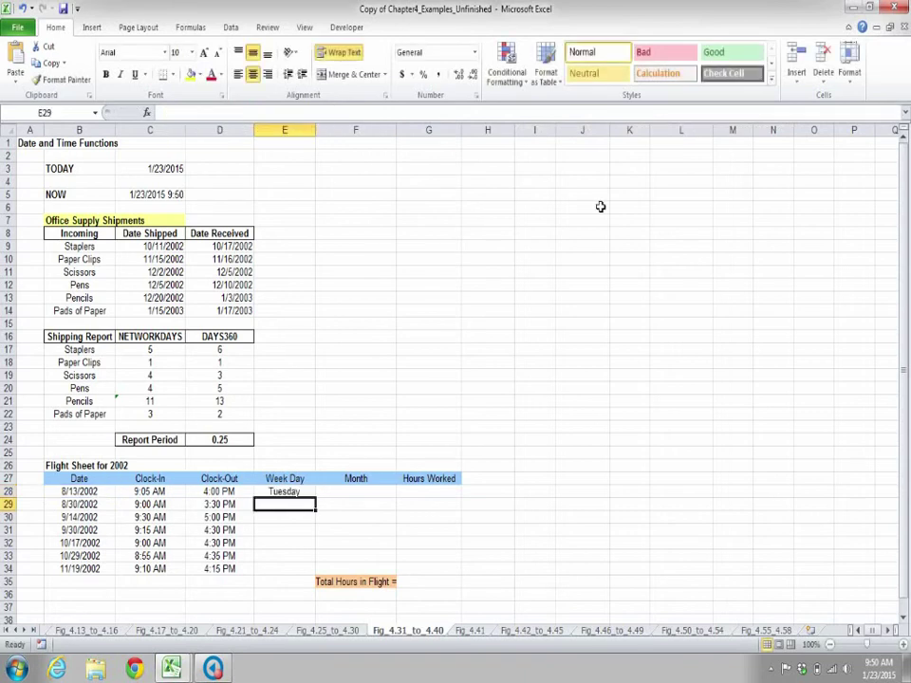
# Fill the weekday name formula from E28 down to E34 for the remaining flight dates
pyautogui.click(300, 491)
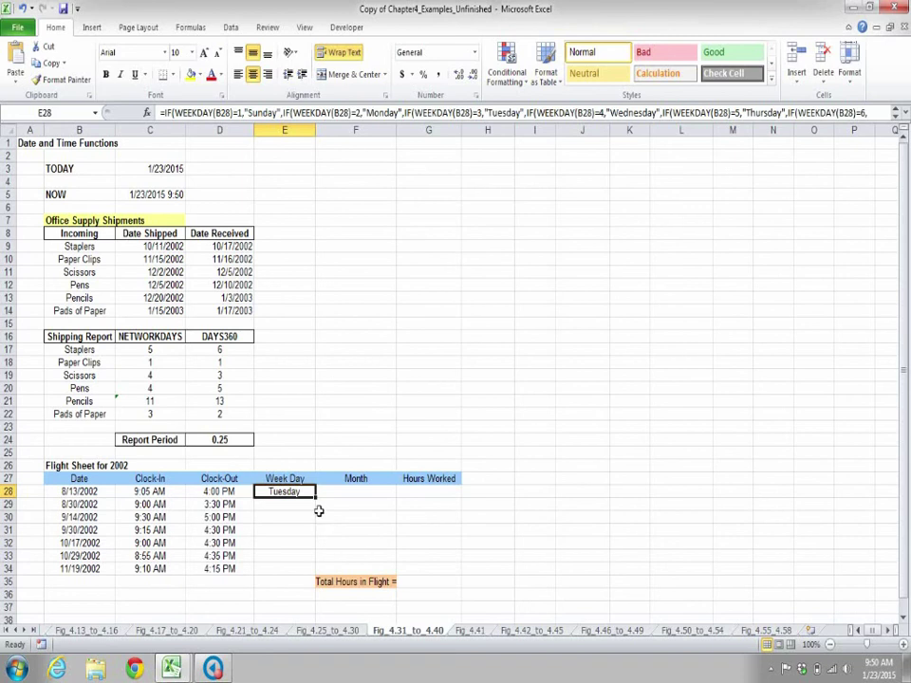
pyautogui.moveTo(317, 500); pyautogui.dragTo(314, 582)
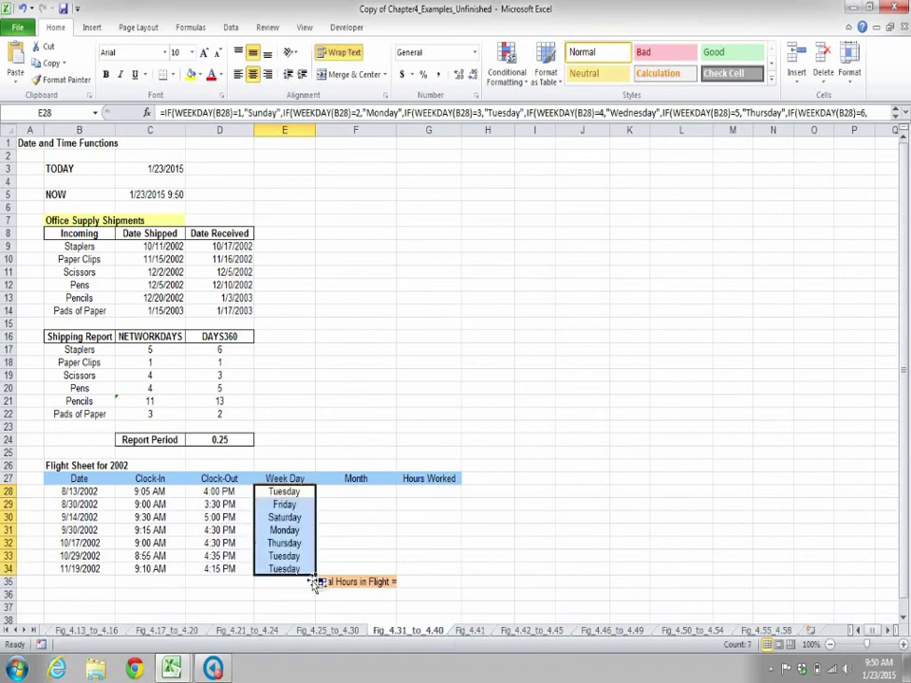
pyautogui.click(355, 555)
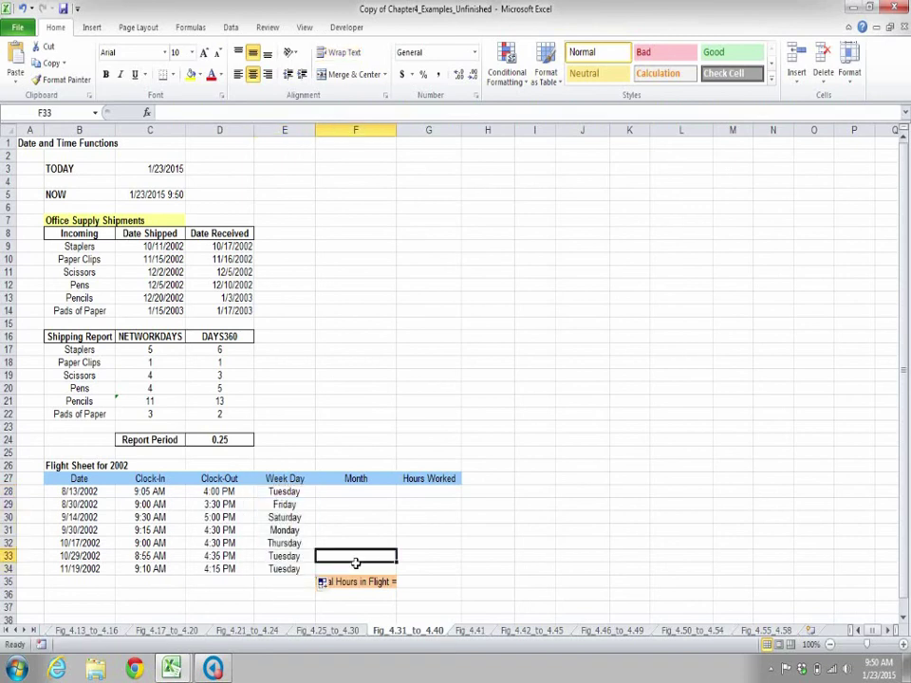
# Enter =MONTH(B28) in F28 to return the month number of the first flight date
pyautogui.click(373, 493)
pyautogui.write('=')
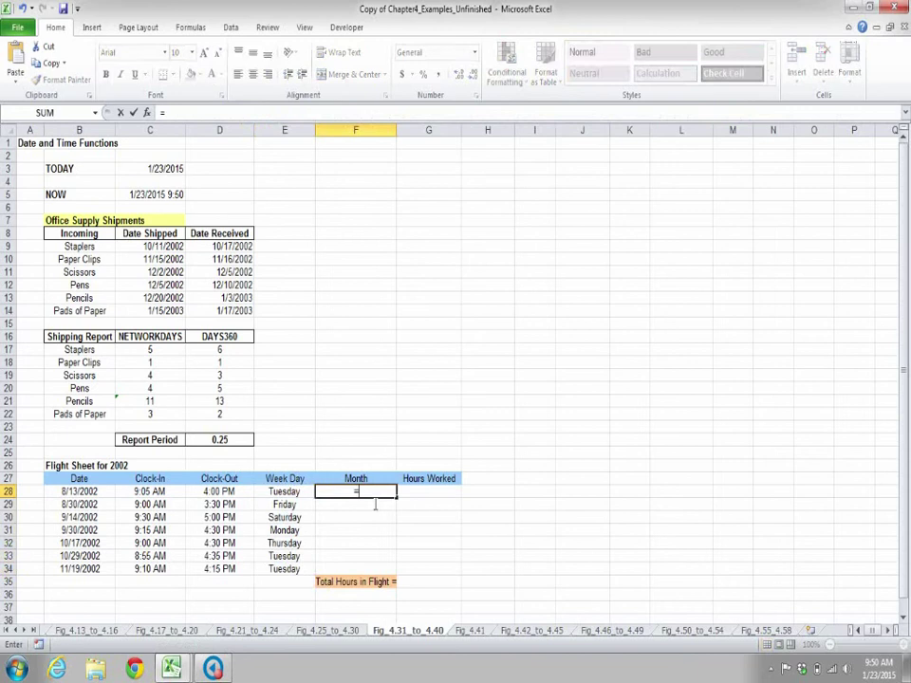
pyautogui.write('mo')
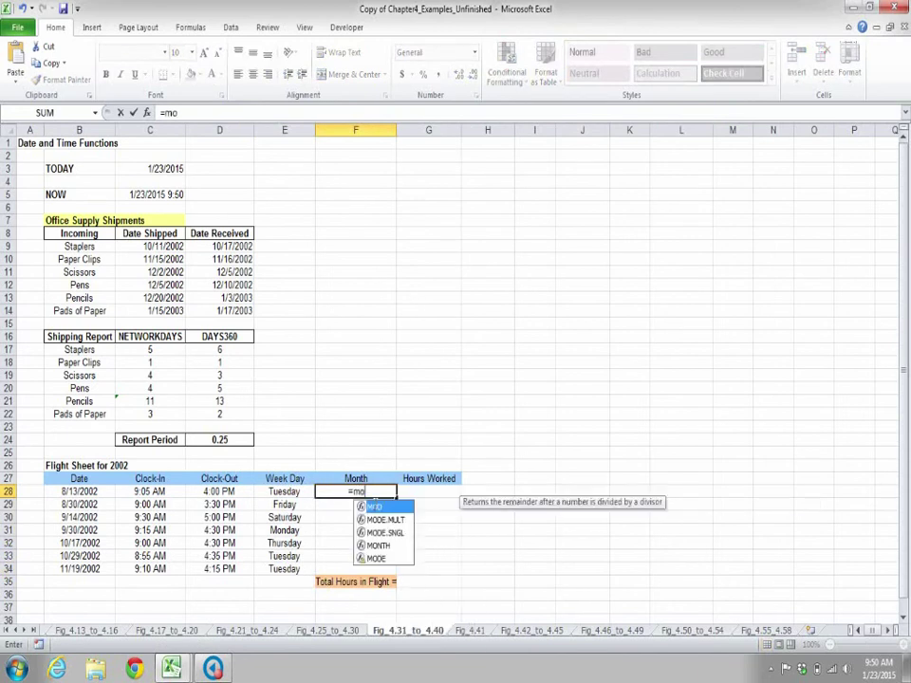
pyautogui.write('nth()')
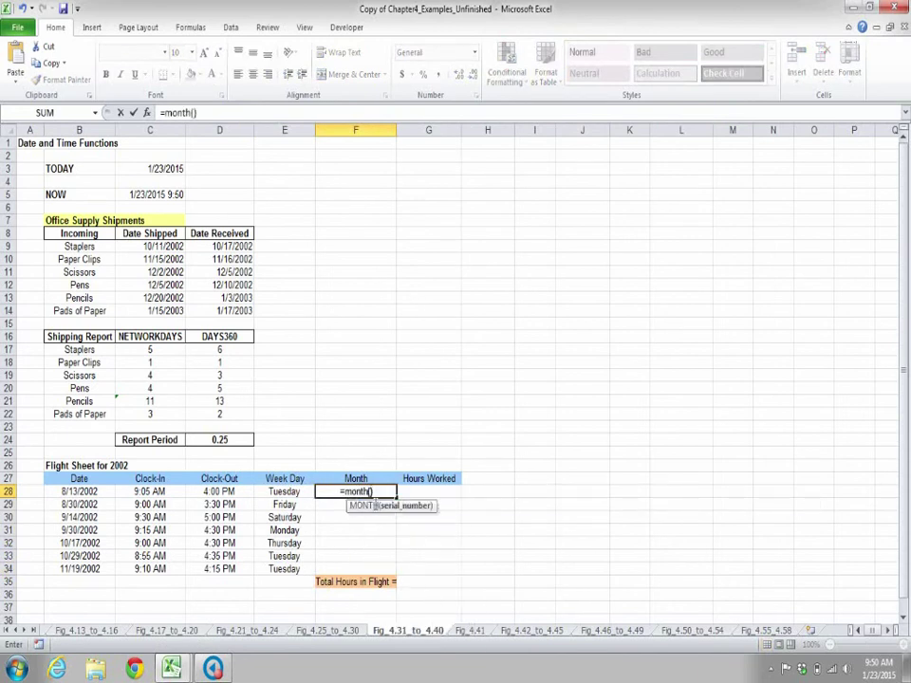
pyautogui.press('F2')
pyautogui.press('Left')
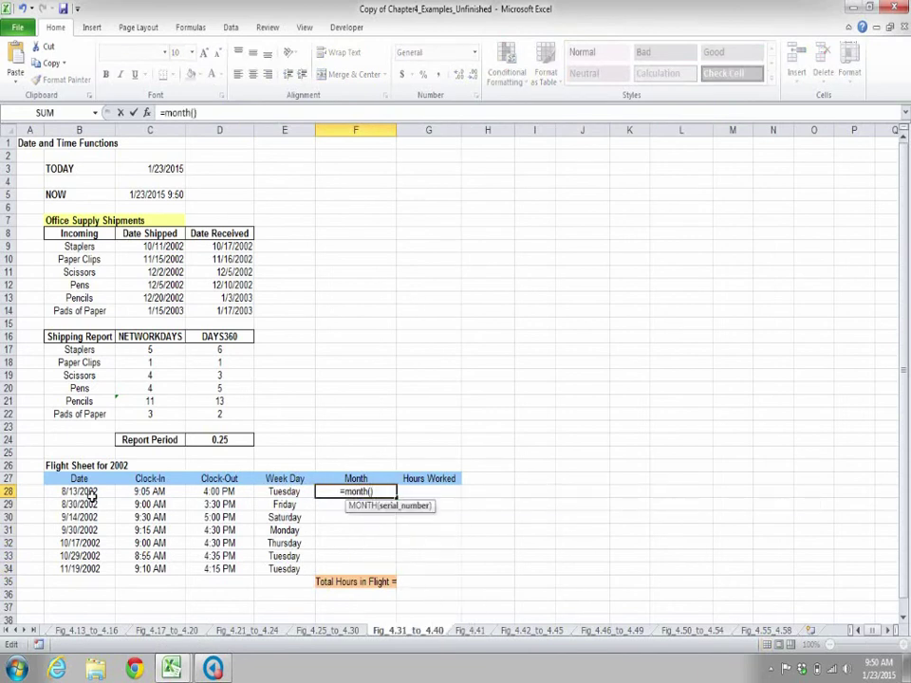
pyautogui.click(91, 497)
pyautogui.press('Return')
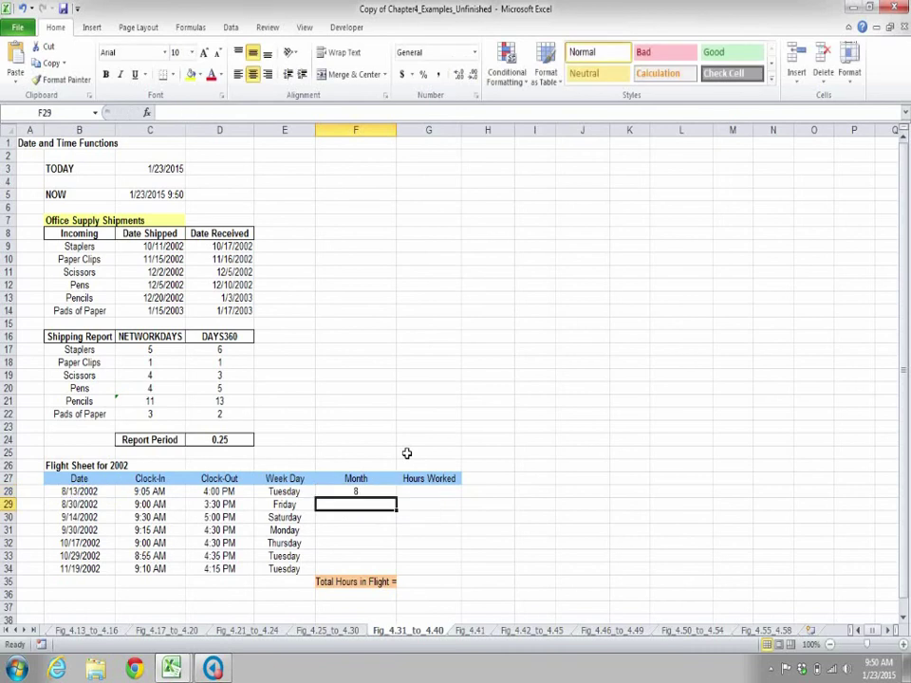
# Wrap the MONTH formula in F28 in an IF that returns "January" when the month equals 1, followed by a comma
pyautogui.press('Up')
pyautogui.press('Up')
pyautogui.click(391, 496)
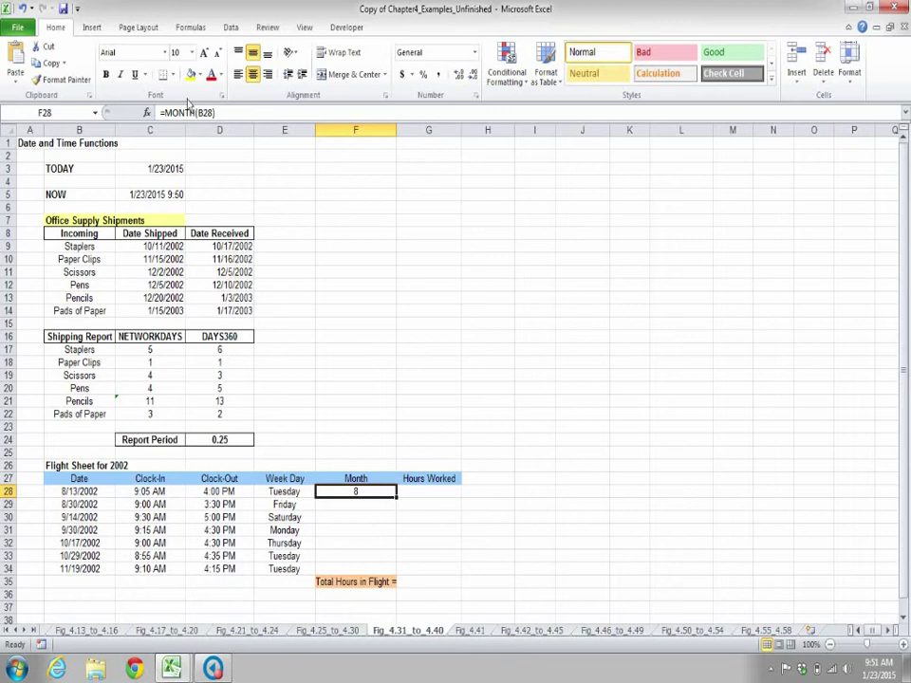
pyautogui.click(161, 113)
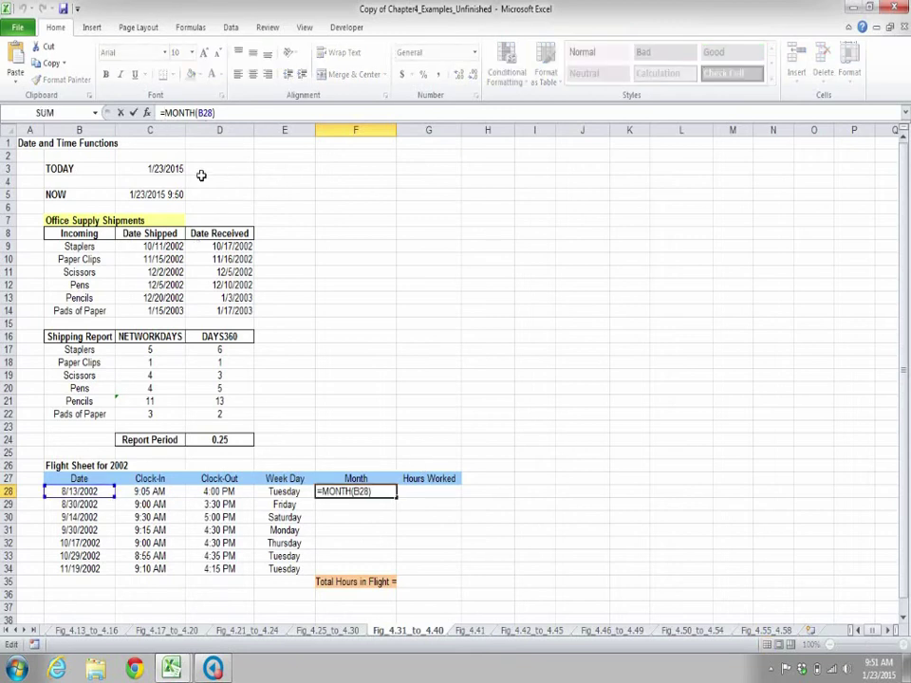
pyautogui.write('If')
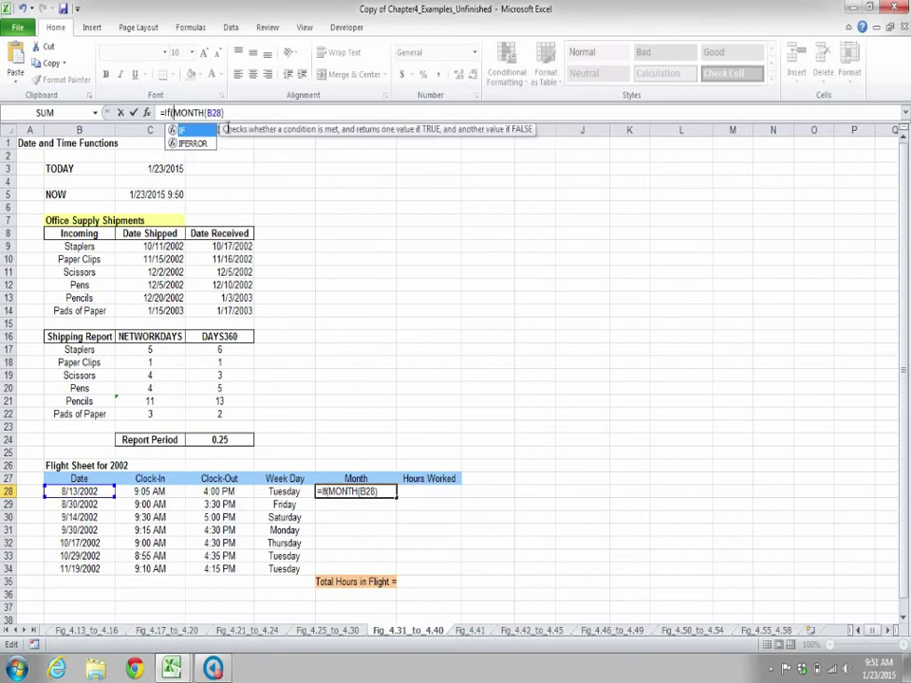
pyautogui.write('(')
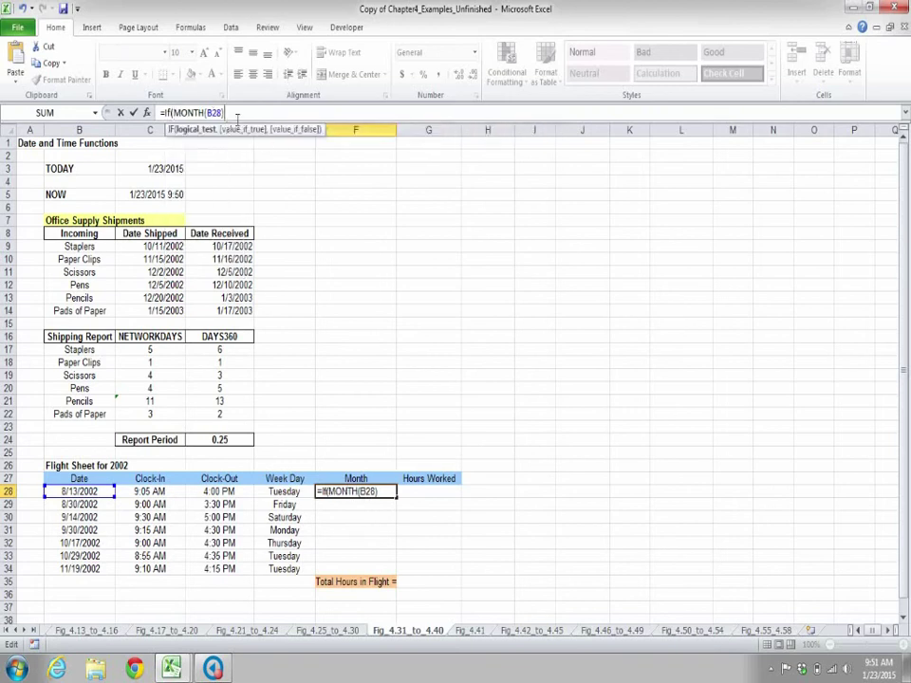
pyautogui.click(237, 115)
pyautogui.write('=1,')
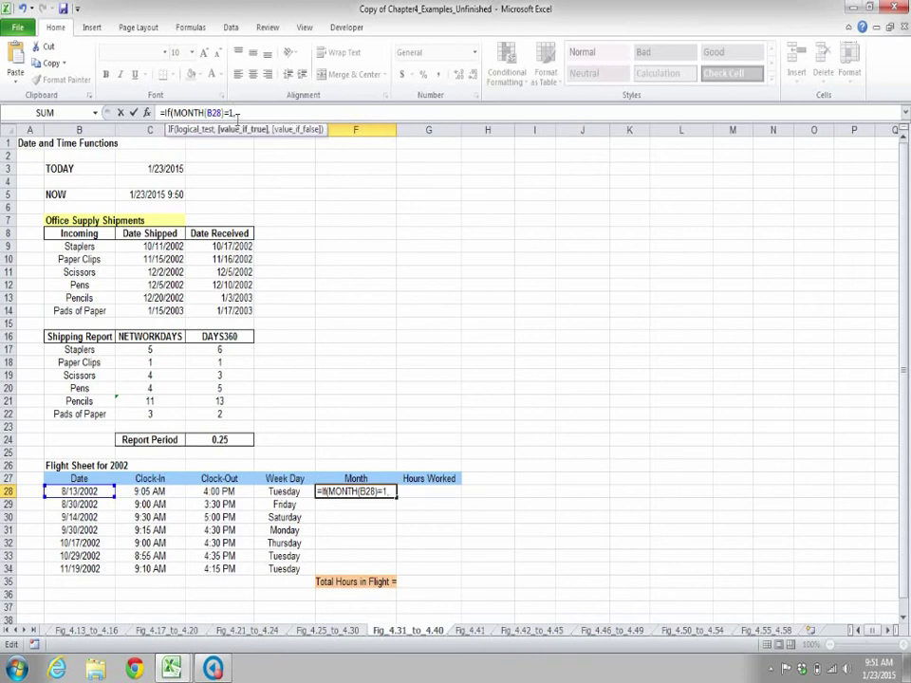
pyautogui.write('"January')
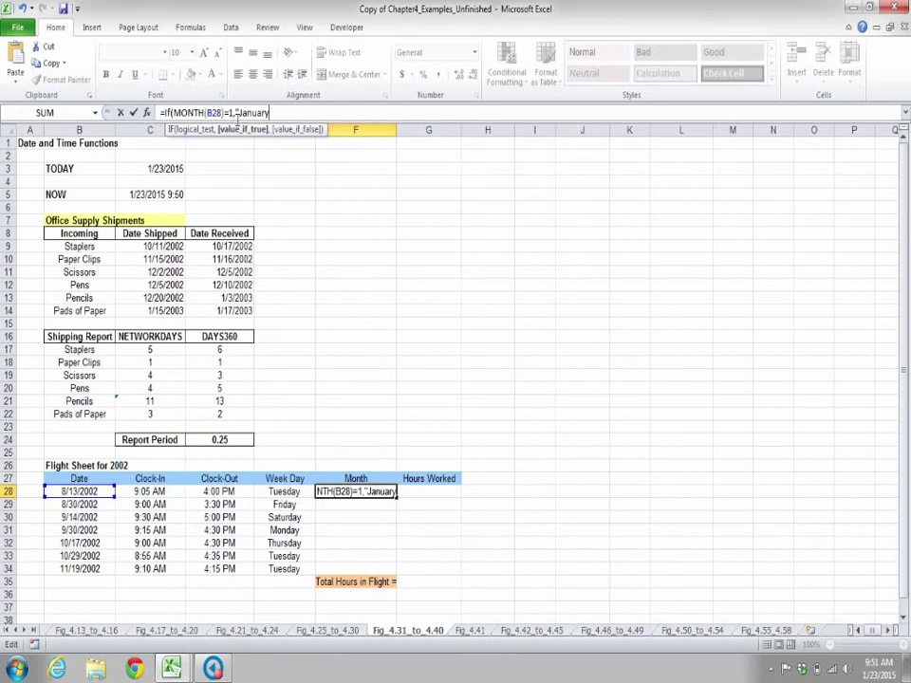
pyautogui.write('"')
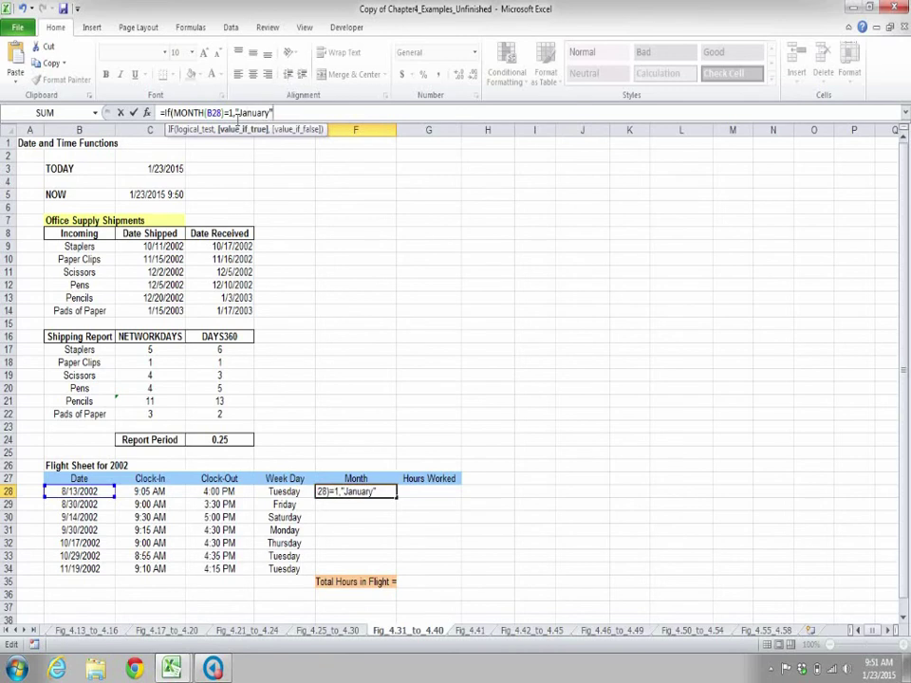
pyautogui.write(',')
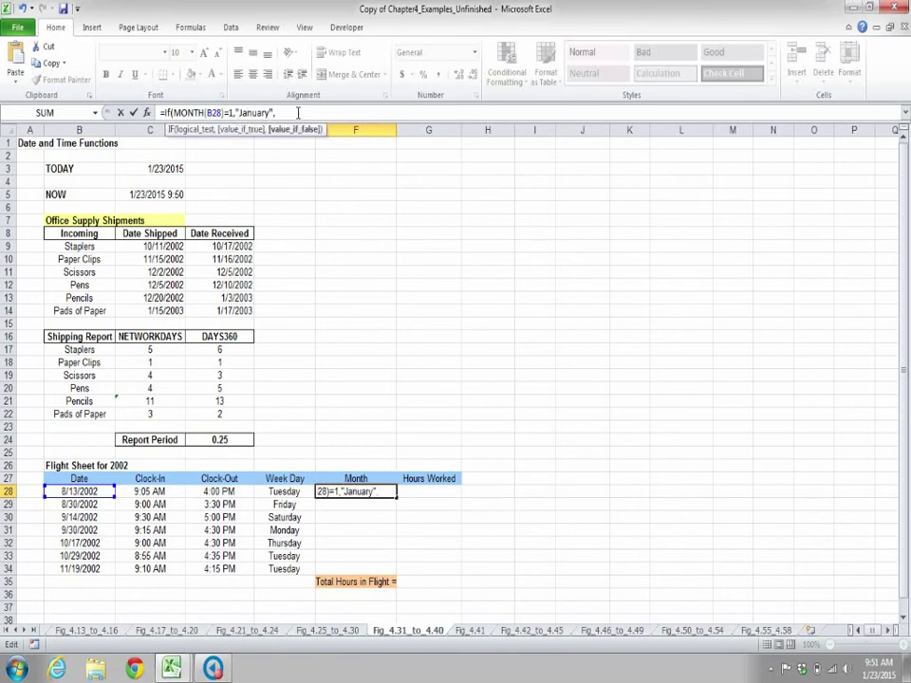
pyautogui.moveTo(297, 113); pyautogui.dragTo(159, 113)
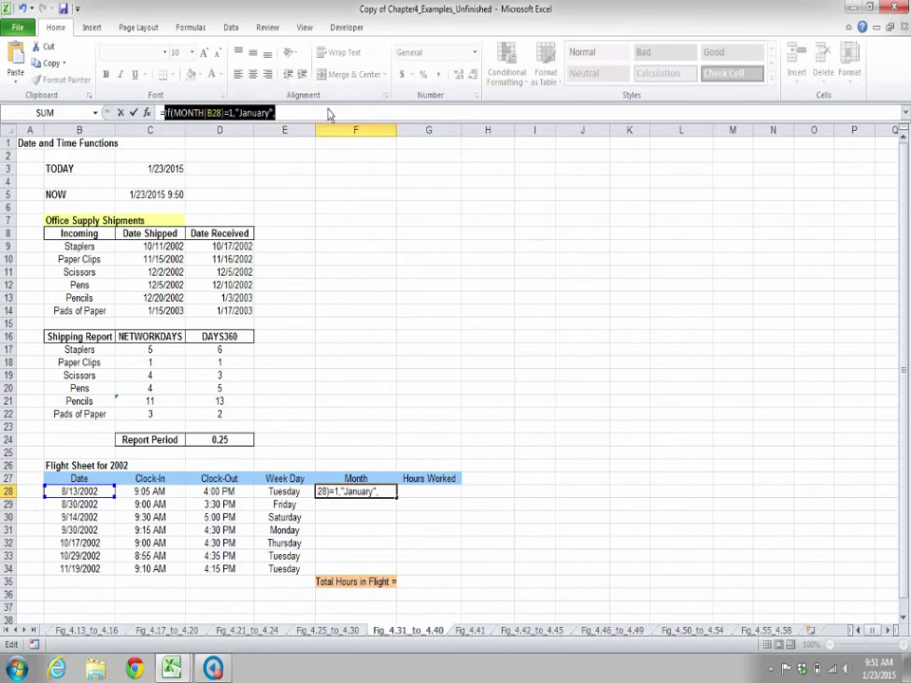
pyautogui.hotkey('shift', 'Right')
pyautogui.write('IF(WEEKDAY(B28)=1,"Sunday"')
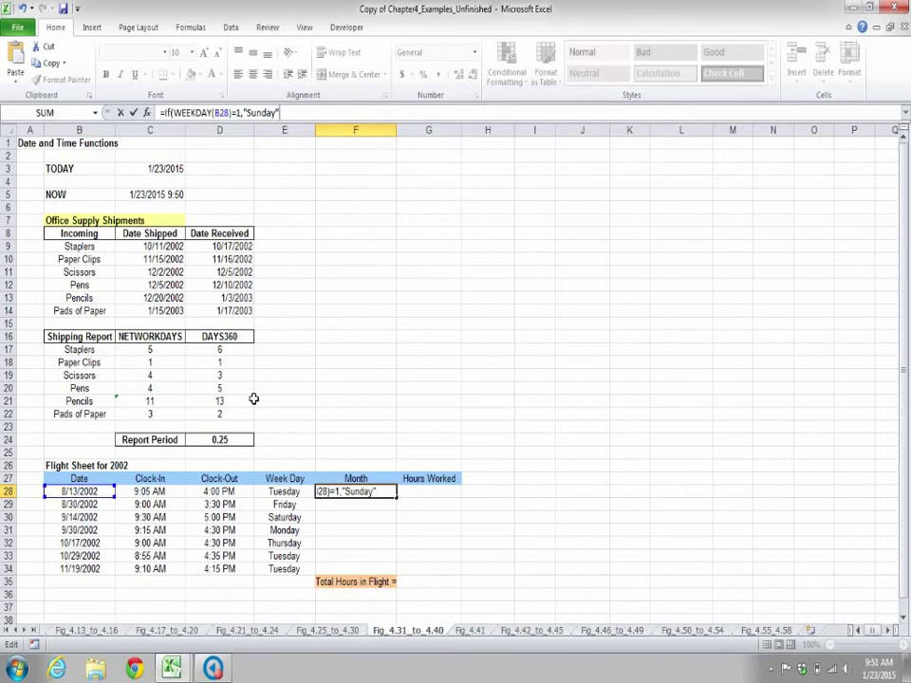
pyautogui.click(23, 10)
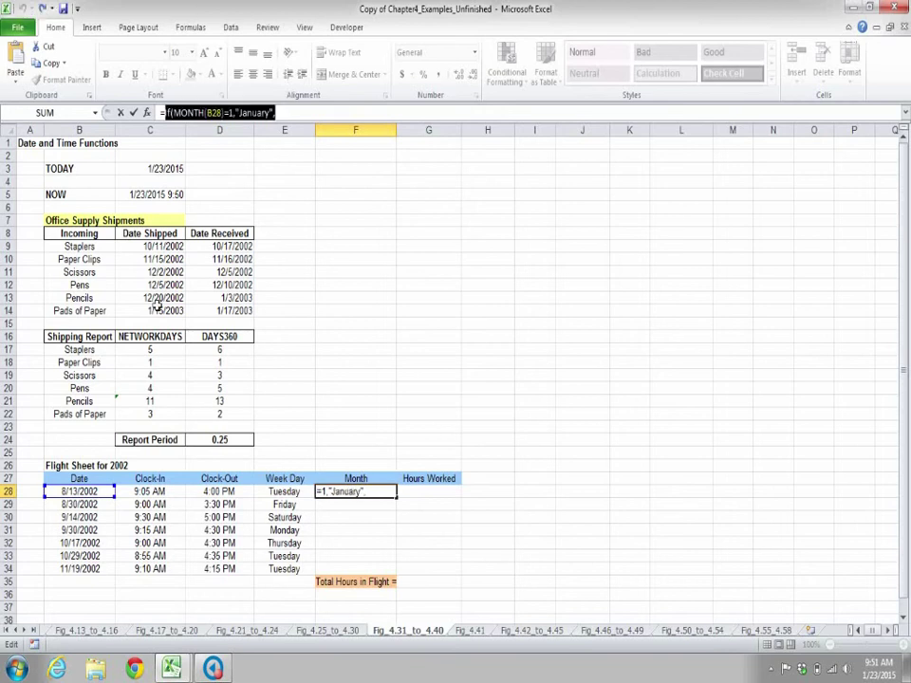
# Copy the clause IF(MONTH(B28)=1,"January", and paste it six times at the end of the F28 formula
pyautogui.click(295, 116)
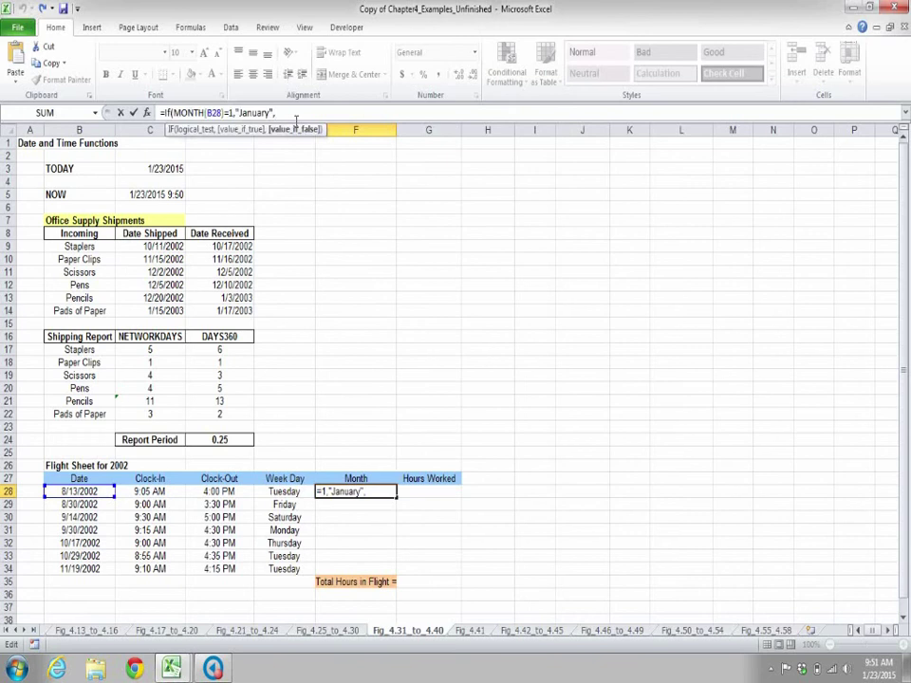
pyautogui.moveTo(295, 116); pyautogui.dragTo(166, 113)
pyautogui.hotkey('ctrl', 'c')
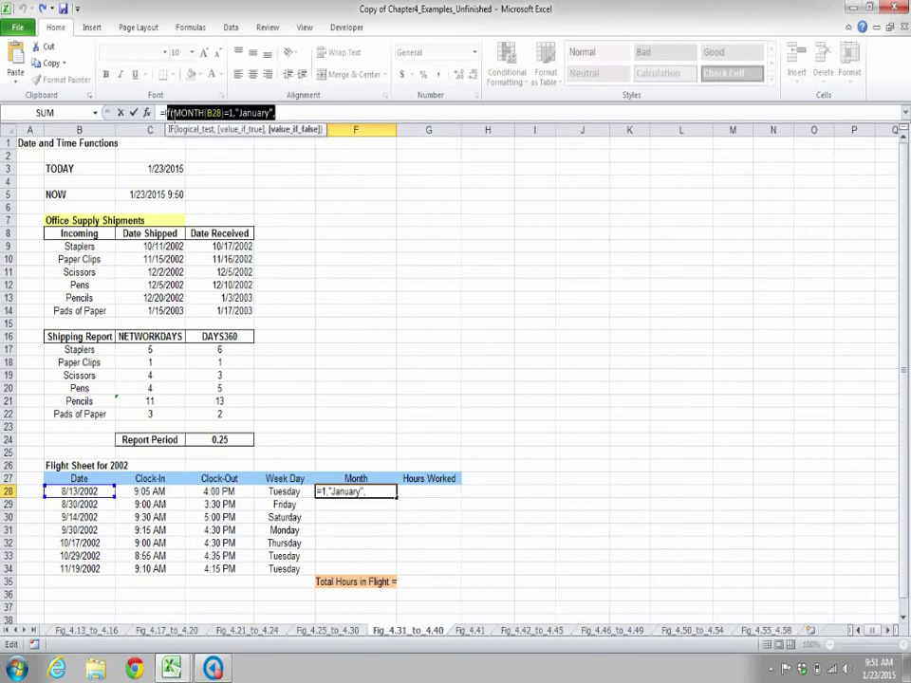
pyautogui.click(305, 116)
pyautogui.hotkey('ctrl', 'v')
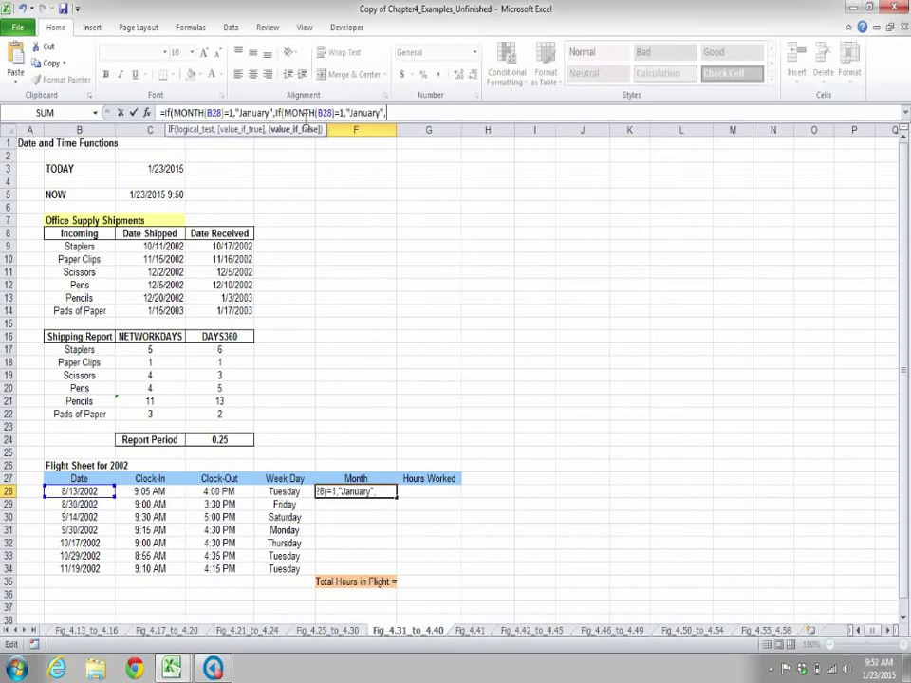
pyautogui.hotkey('ctrl', 'v')
pyautogui.hotkey('ctrl', 'v')
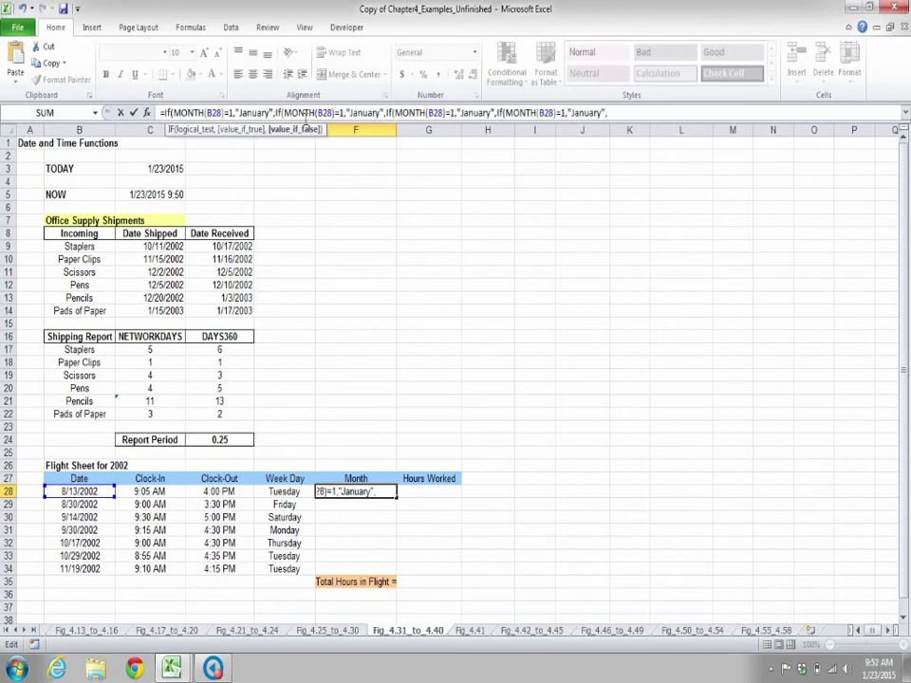
pyautogui.hotkey('ctrl', 'v')
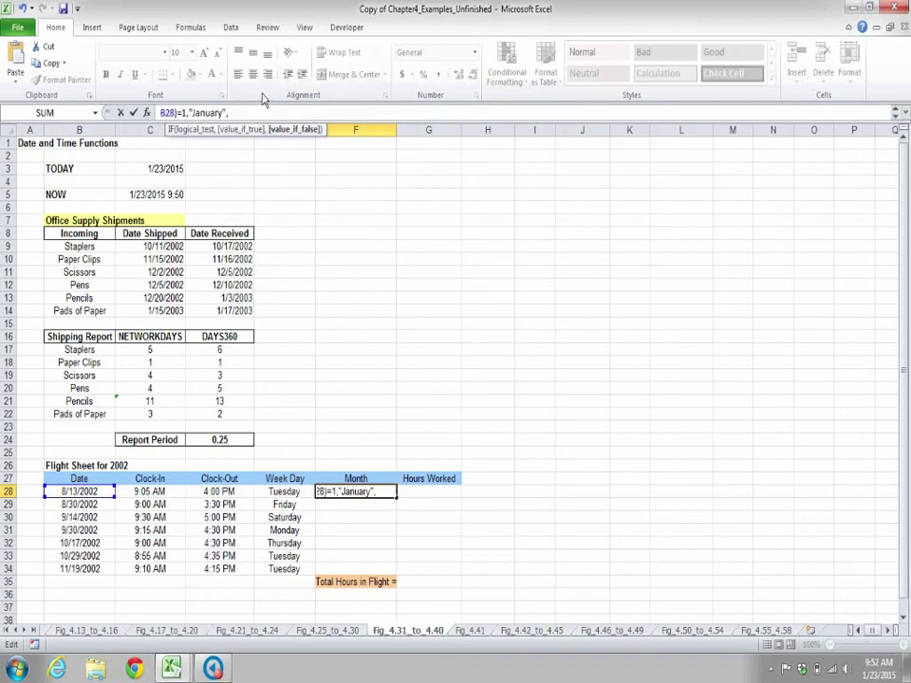
# Edit the second IF clause in the F28 formula to test for month 2 and return "Feruary"
pyautogui.press('Left')
pyautogui.press('Left')
pyautogui.press('Left')
pyautogui.press('Left')
pyautogui.press('Left')
pyautogui.press('Left')
pyautogui.press('Left')
pyautogui.press('Left')
pyautogui.press('Left')
pyautogui.press('Left')
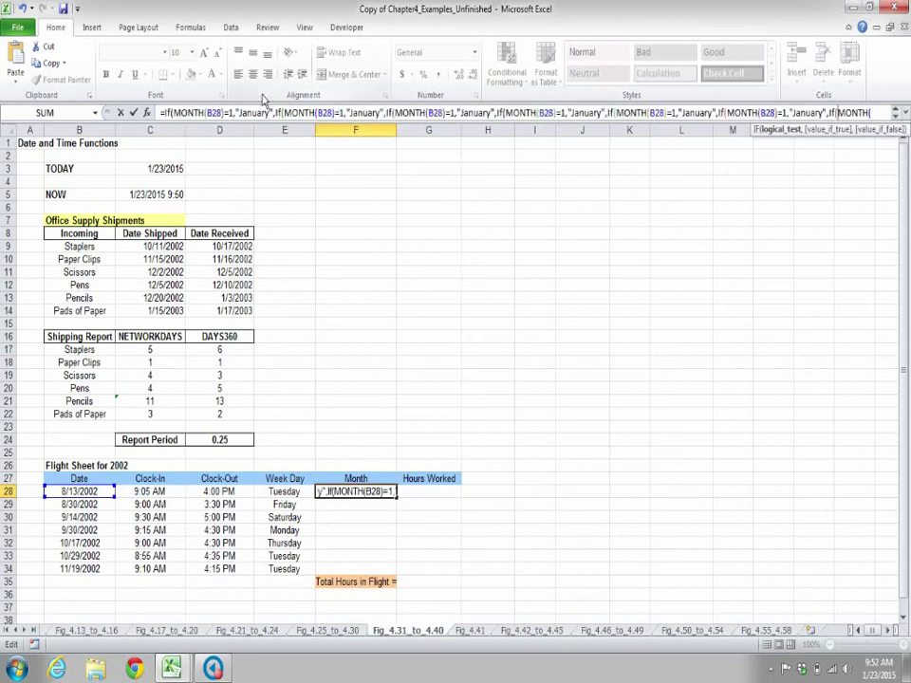
pyautogui.click(345, 112)
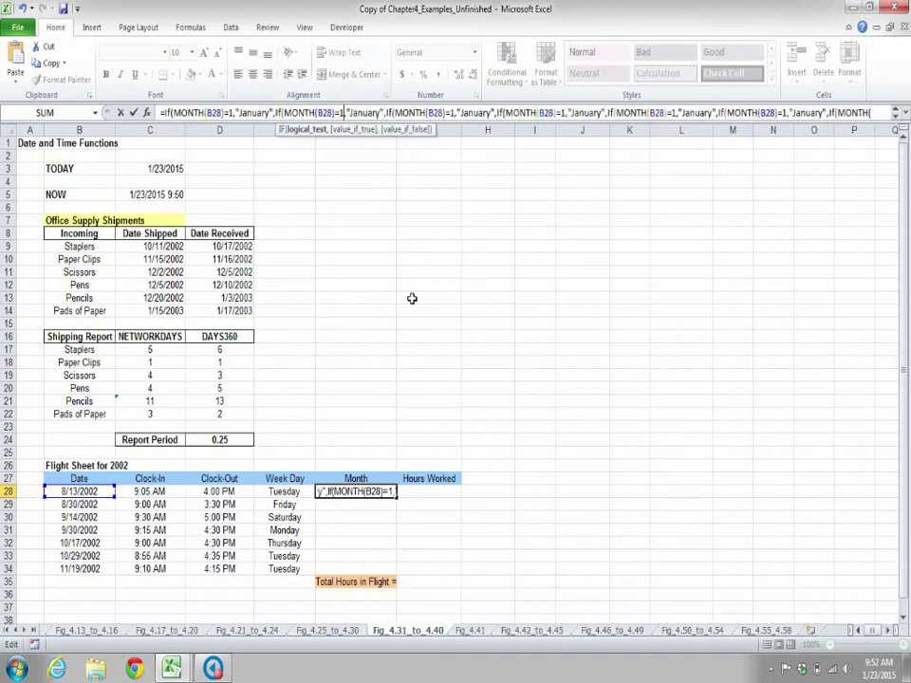
pyautogui.press('BackSpace')
pyautogui.write('2')
pyautogui.press('Right')
pyautogui.press('Right')
pyautogui.press('Right')
pyautogui.press('Right')
pyautogui.press('Right')
pyautogui.press('Right')
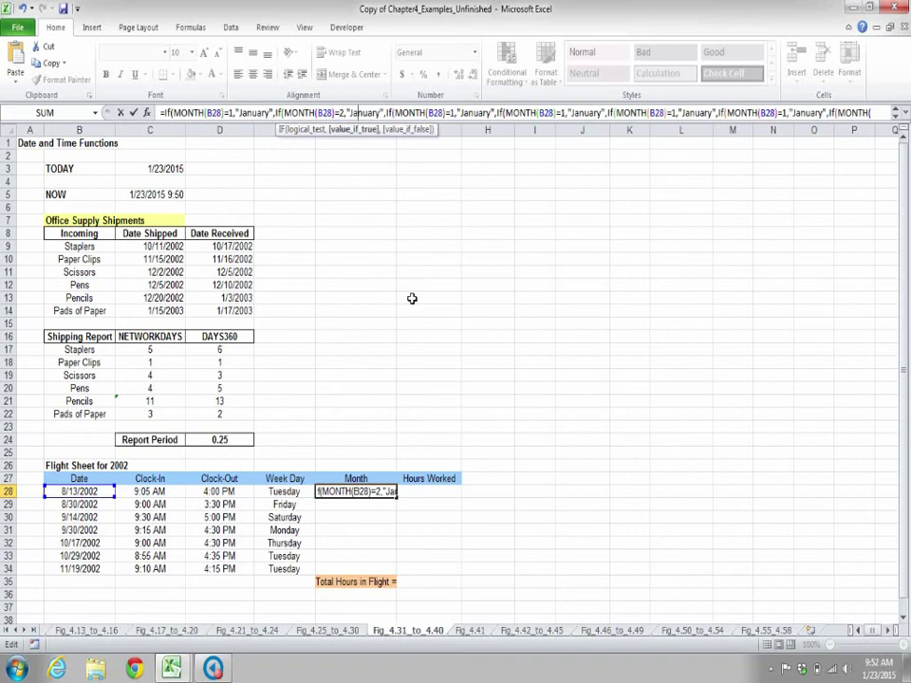
pyautogui.press('BackSpace')
pyautogui.press('BackSpace')
pyautogui.press('BackSpace')
pyautogui.press('BackSpace')
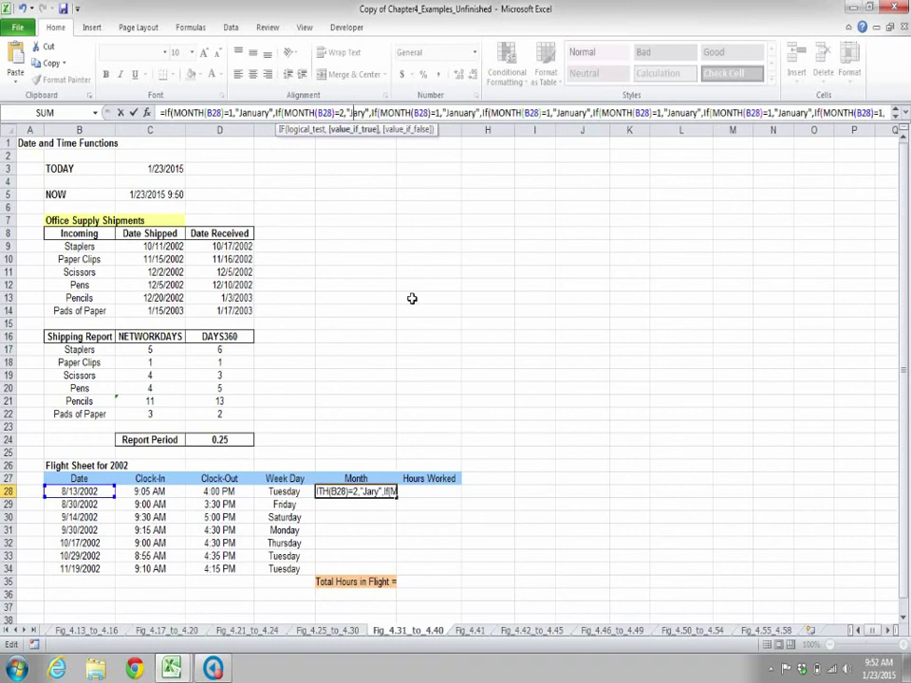
pyautogui.write('Feru')
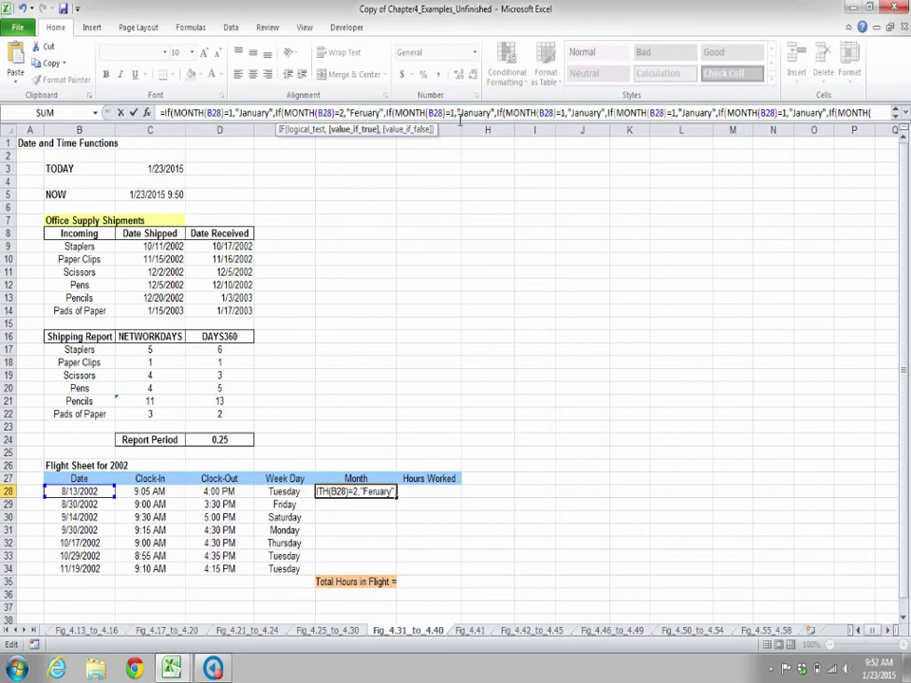
# Complete the January-to-July IF chain in F28 through "July", with " " as the final false value and seven closing parentheses
pyautogui.click(461, 114)
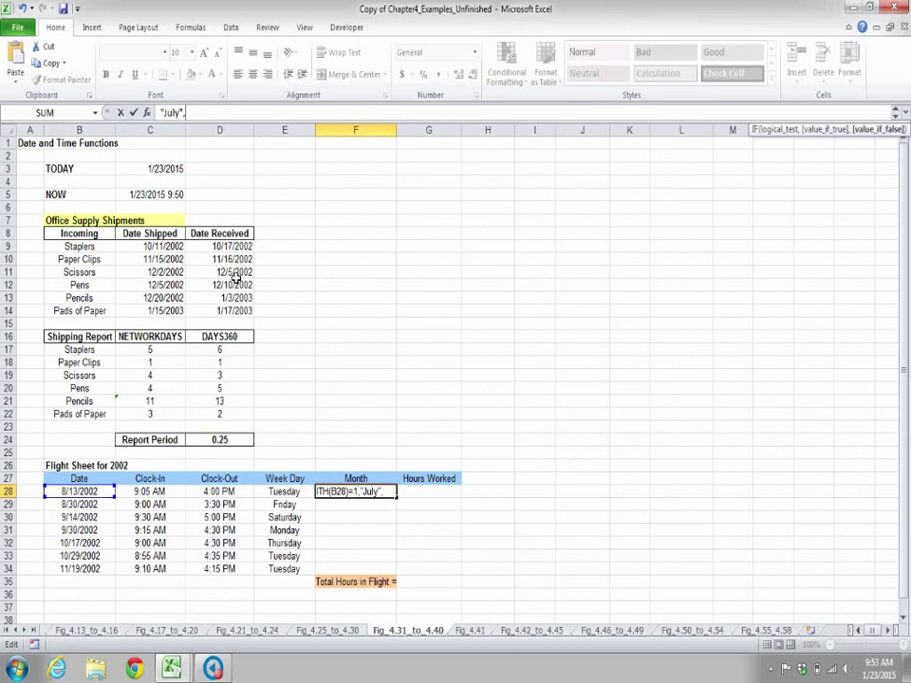
pyautogui.write('" ")')
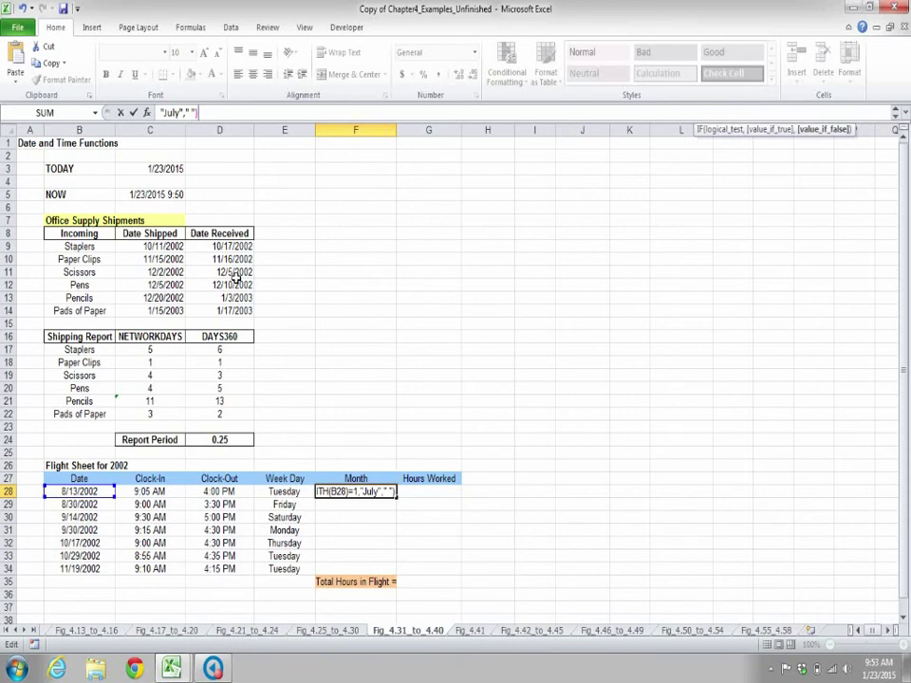
pyautogui.write(')))')
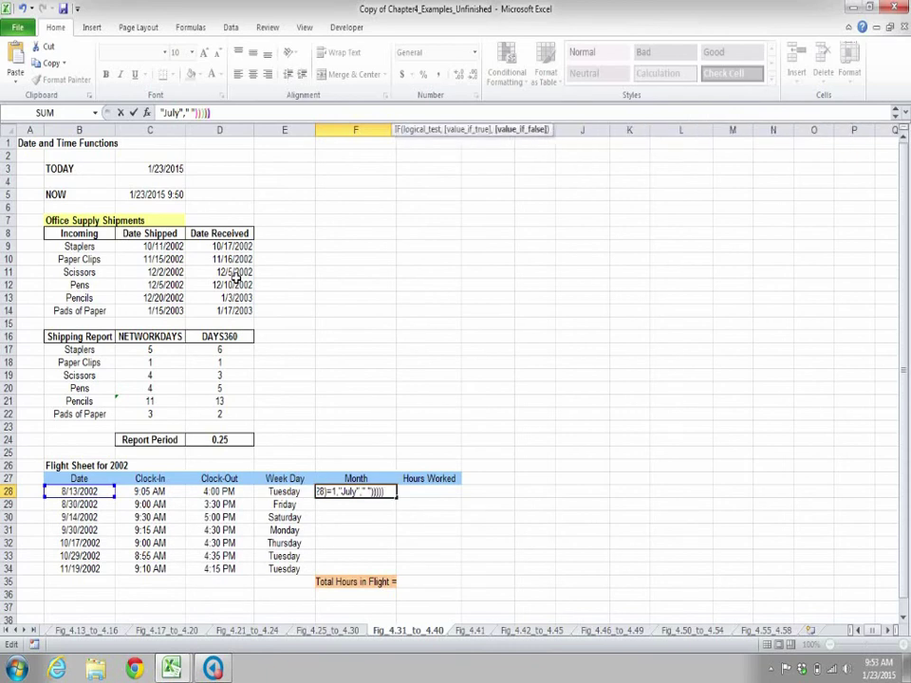
pyautogui.write(')')
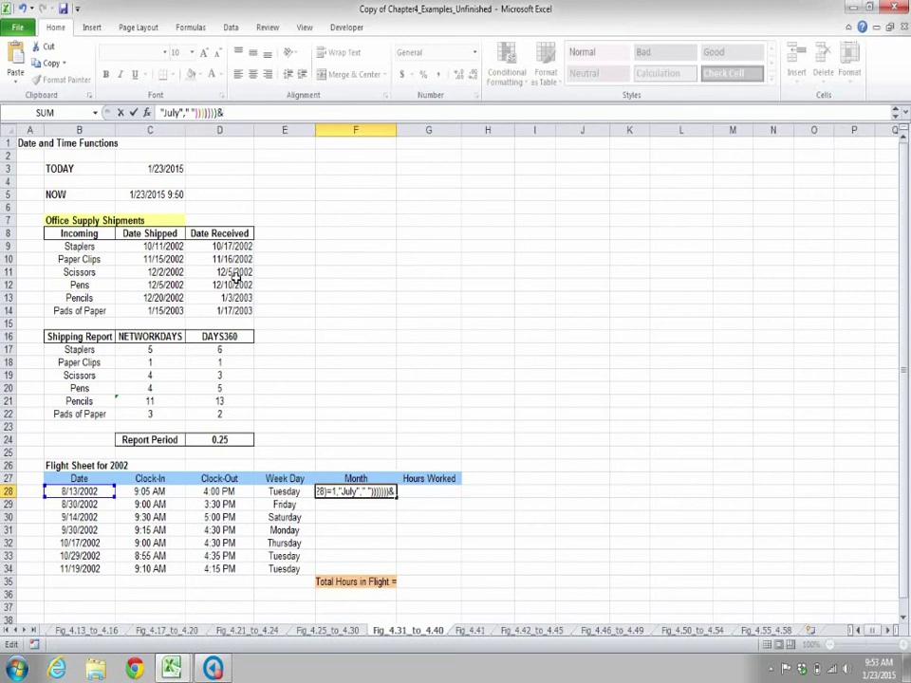
# Append a second IF chain to the F28 formula, starting with &IF(MONTH(B28)=8,"August",
pyautogui.write('&If')
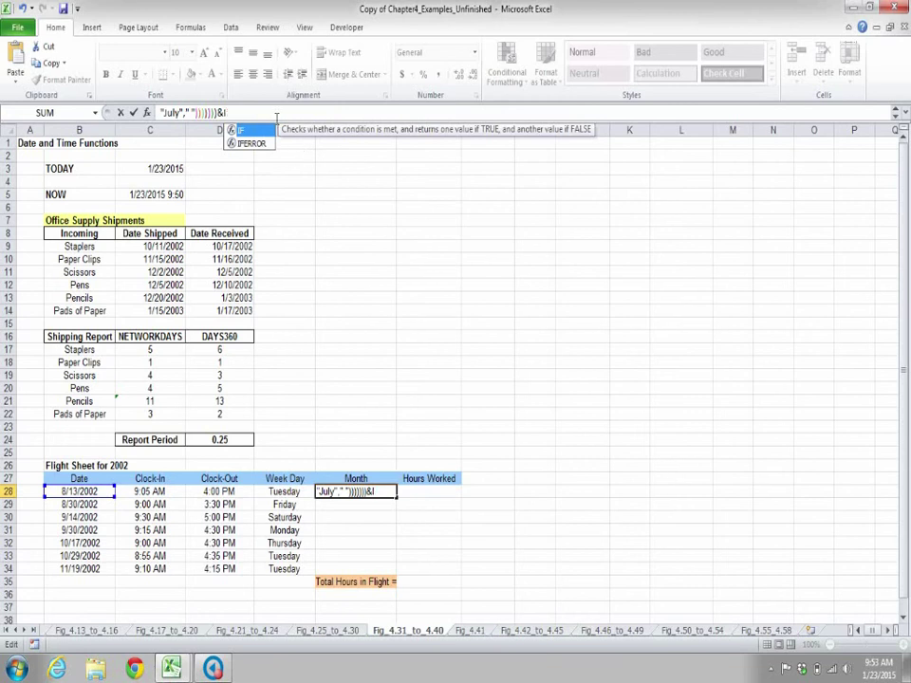
pyautogui.write('(MONTH(B28)=8,"",Aug')
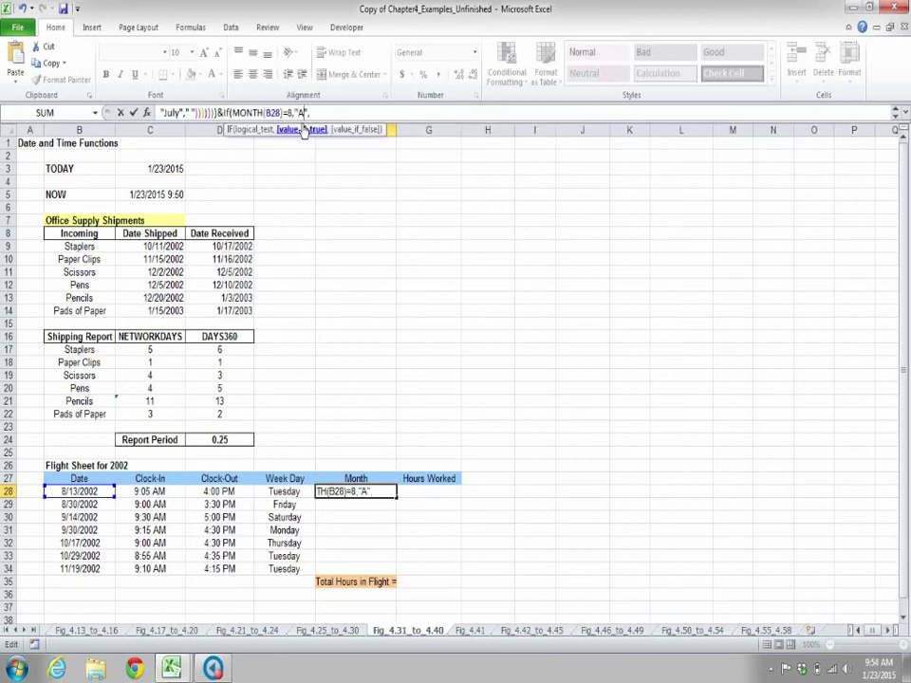
pyautogui.write('ust')
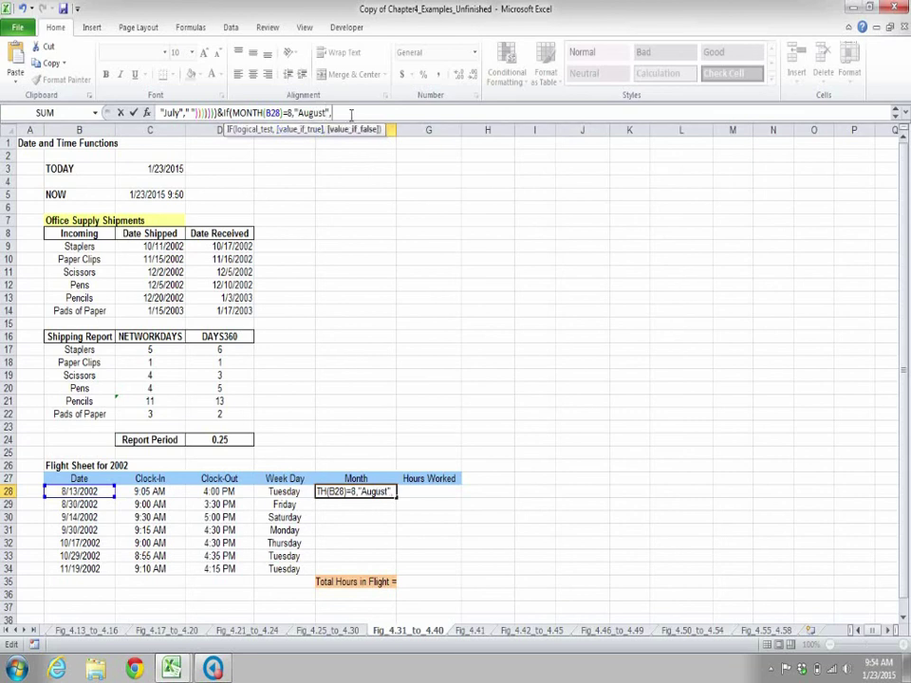
# Add four copies of the clause IF(MONTH(B28)=1,"January", after the August clause in F28
pyautogui.write('IF(MONTH(B28)=1,"January",')
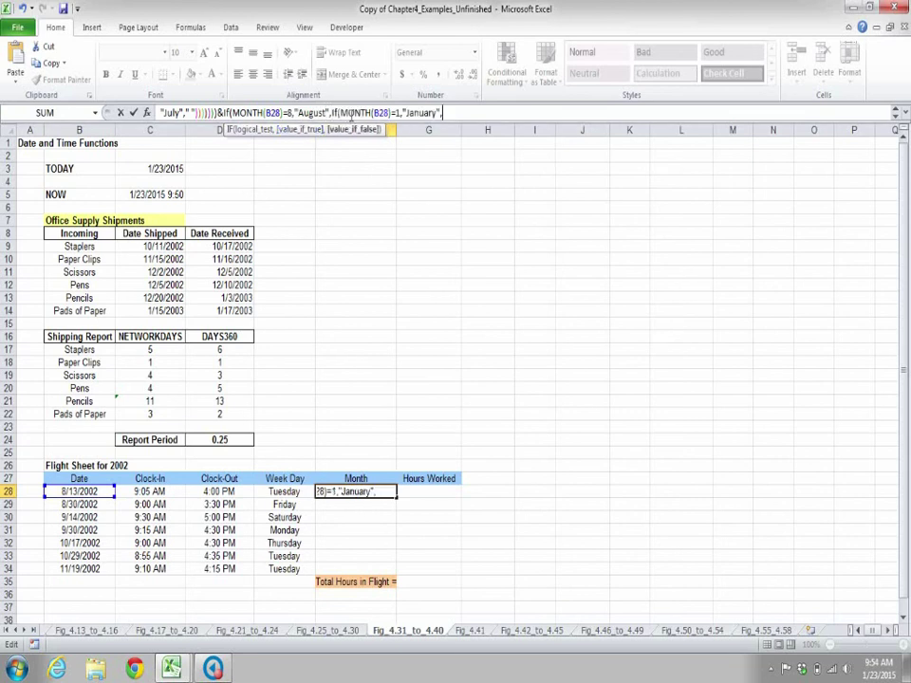
pyautogui.write('IF(MONTH(B28)=1,"January",')
pyautogui.write('IF(MONTH(B28)=1,"January",')
pyautogui.write('IF(MONTH(B28)=1,"January",')
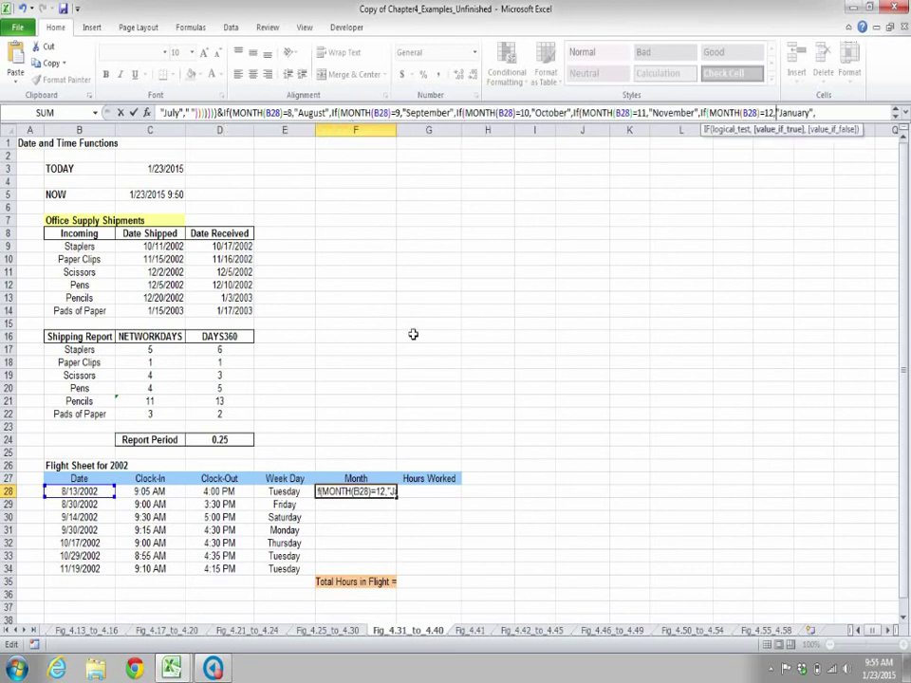
# Replace "January" with "December" in the month 12 clause of the F28 formula
pyautogui.press('Right')
pyautogui.press('Right')
pyautogui.press('Right')
pyautogui.press('Right')
pyautogui.press('Right')
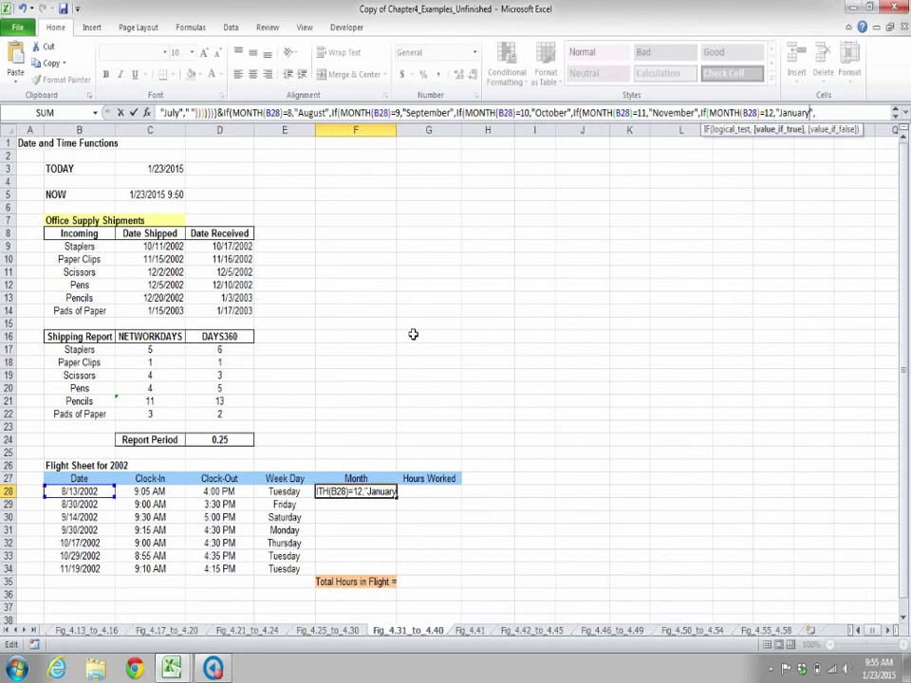
pyautogui.press('BackSpace')
pyautogui.press('BackSpace')
pyautogui.press('BackSpace')
pyautogui.press('BackSpace')
pyautogui.press('BackSpace')
pyautogui.press('BackSpace')
pyautogui.write('ecember')
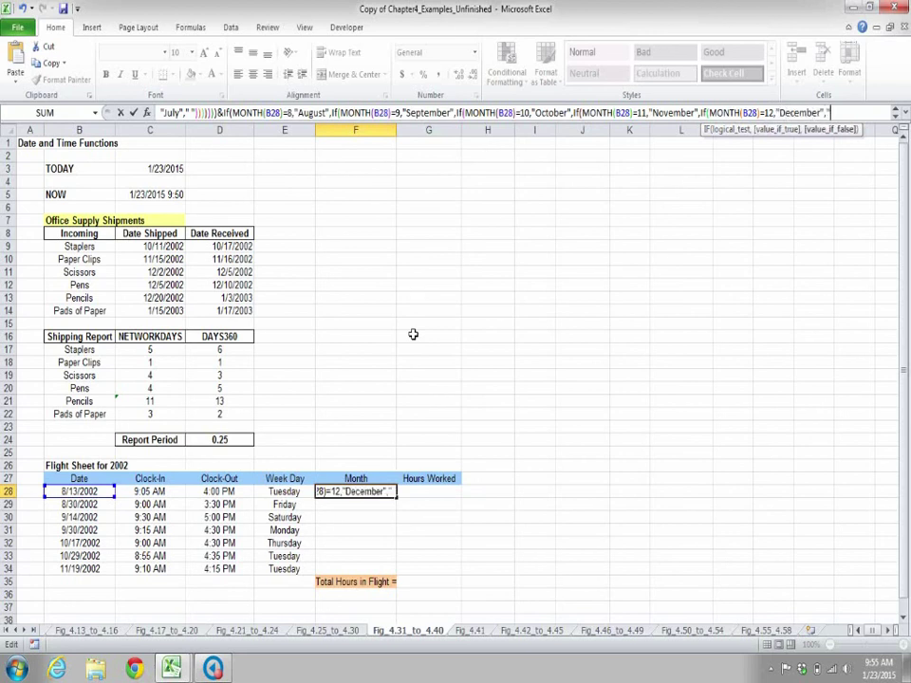
# Finish the F28 formula with " " as the last false value and five closing parentheses, and enter it
pyautogui.write('"," "')
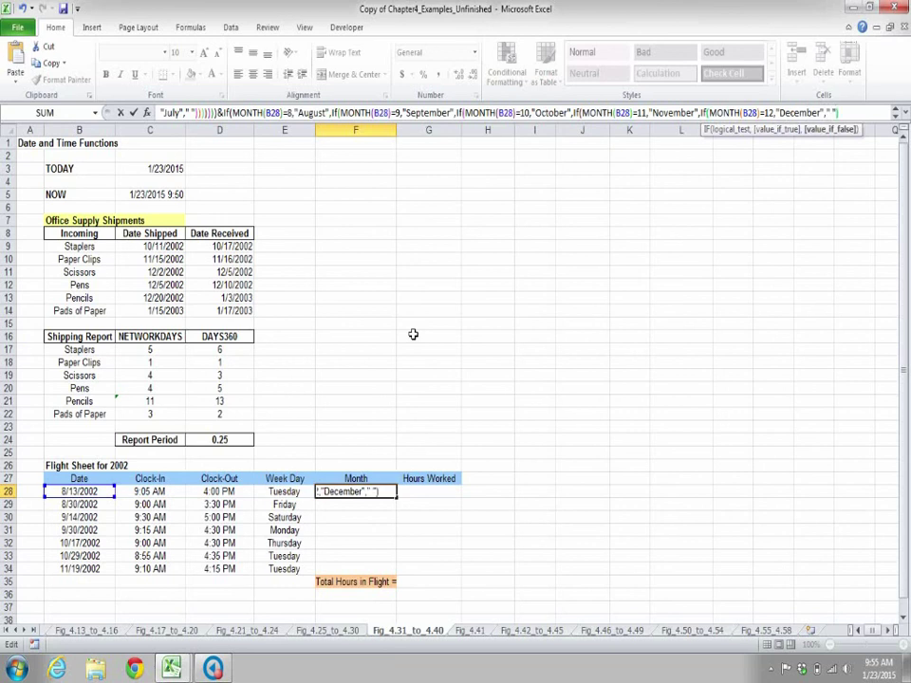
pyautogui.write(')))))')
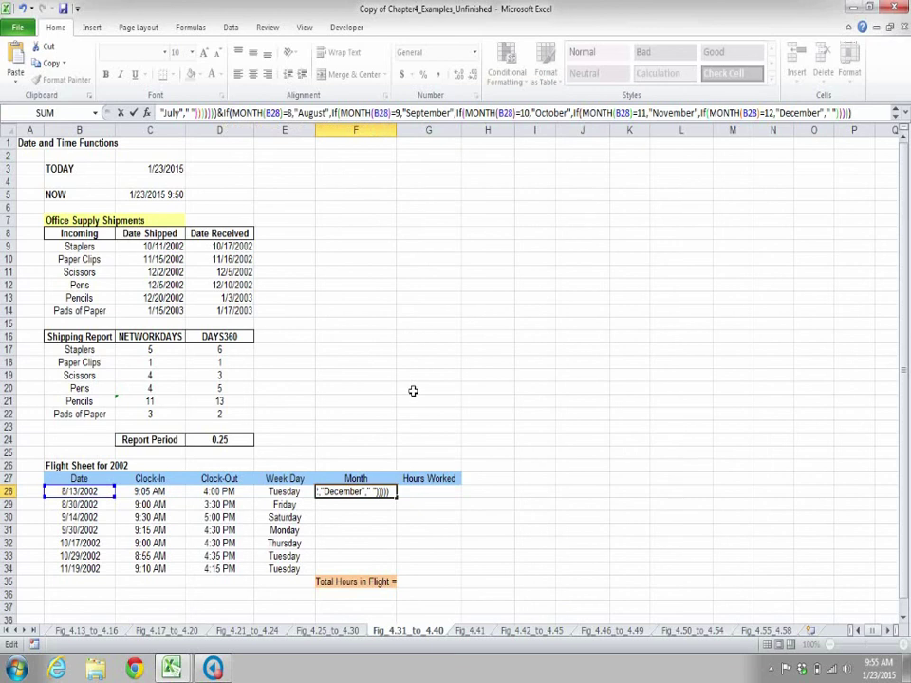
pyautogui.press('Return')
# Fill the month-name formula from F28 down through F34
pyautogui.click(370, 492)
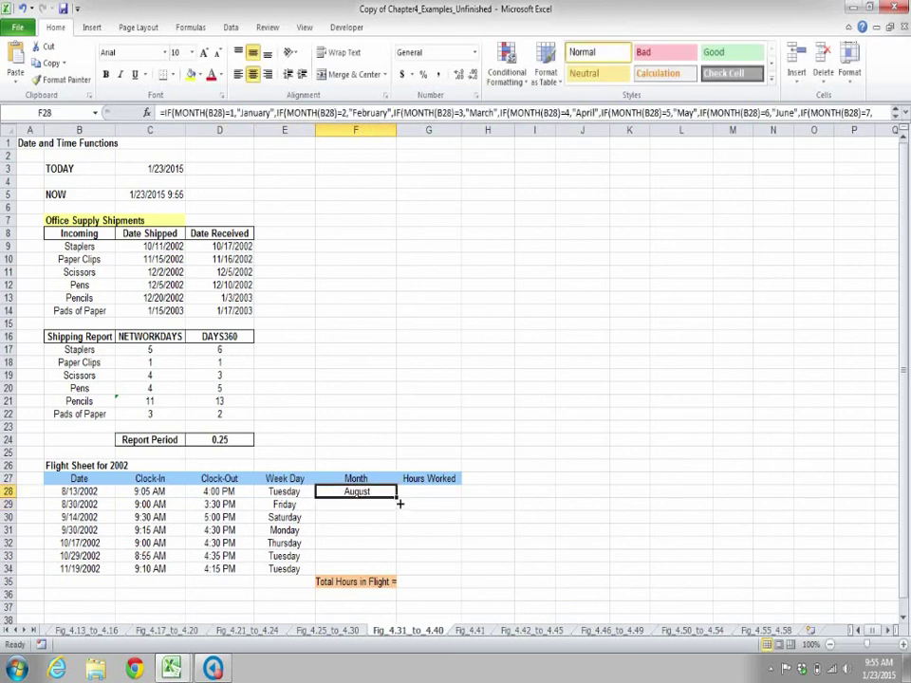
pyautogui.moveTo(399, 504); pyautogui.dragTo(396, 567)
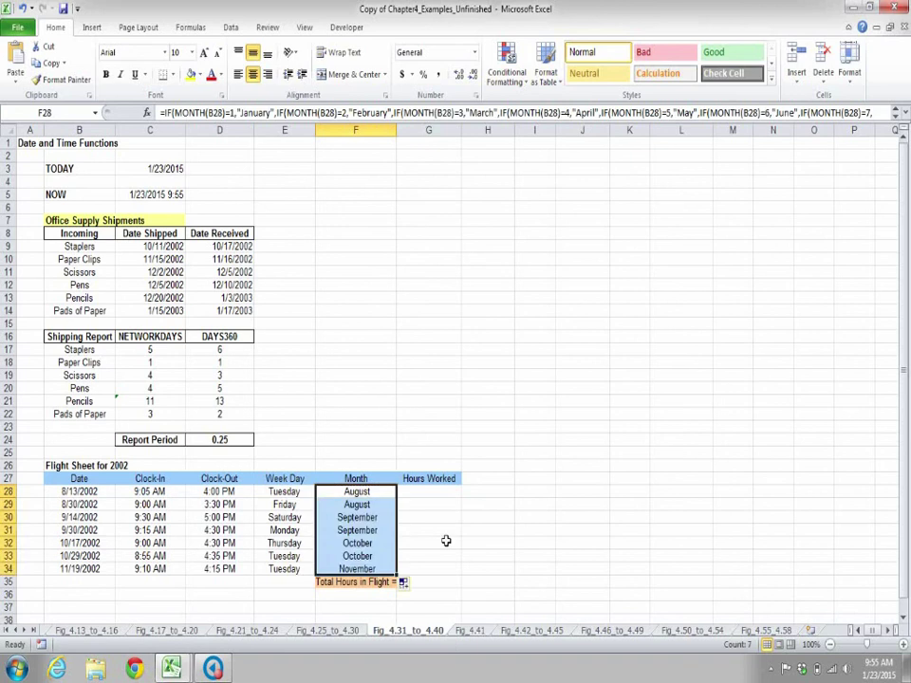
pyautogui.click(511, 558)
# Begin the Hours Worked formula in G28 with =IF(MINUTE(C28), referencing the first clock-in time
pyautogui.click(443, 496)
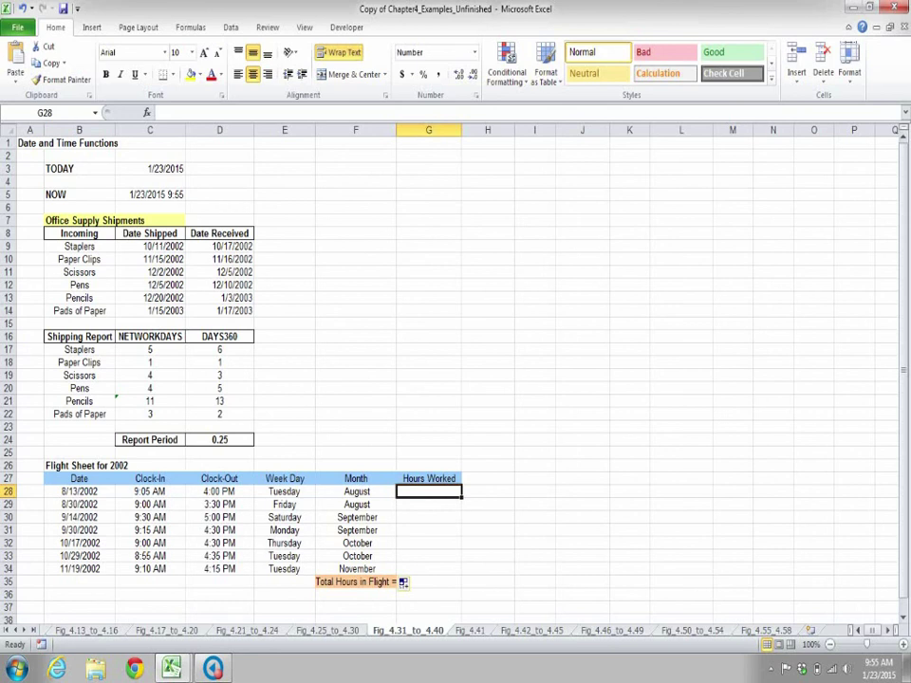
pyautogui.write('=')
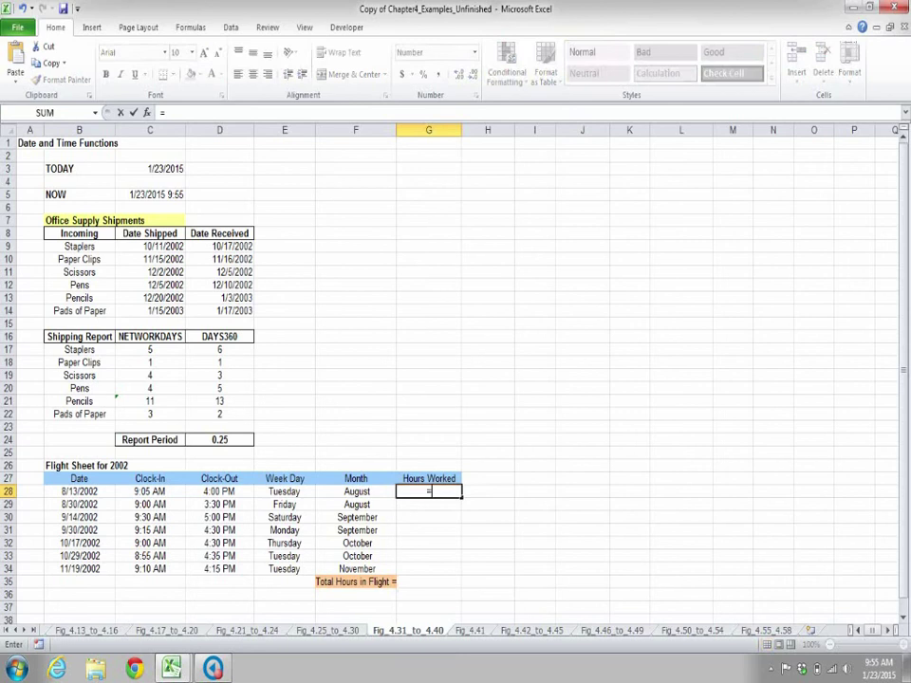
pyautogui.write('if')
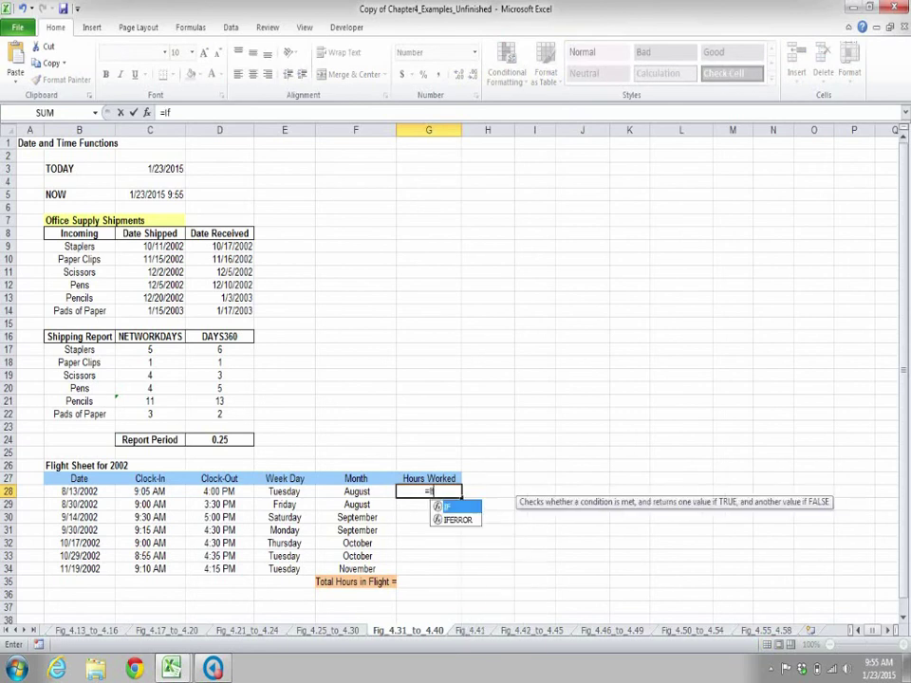
pyautogui.write('(')
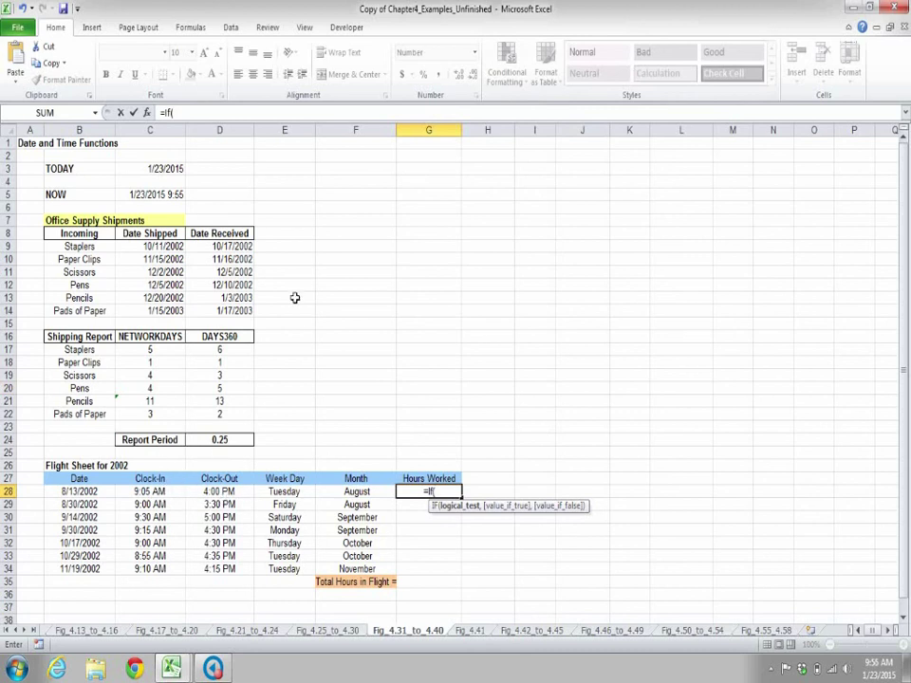
pyautogui.click(266, 114)
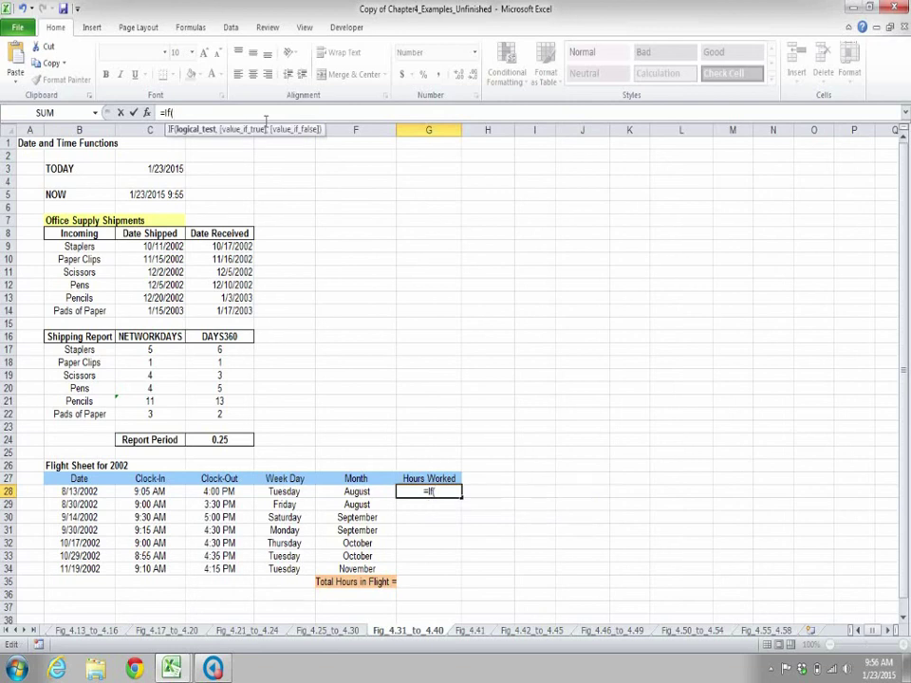
pyautogui.write('Minute')
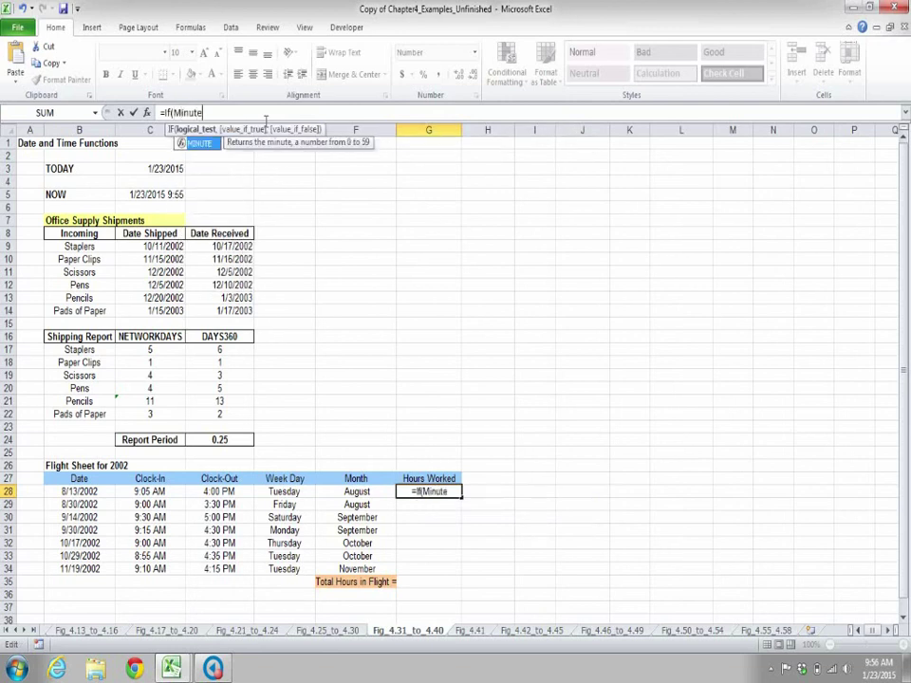
pyautogui.write('(')
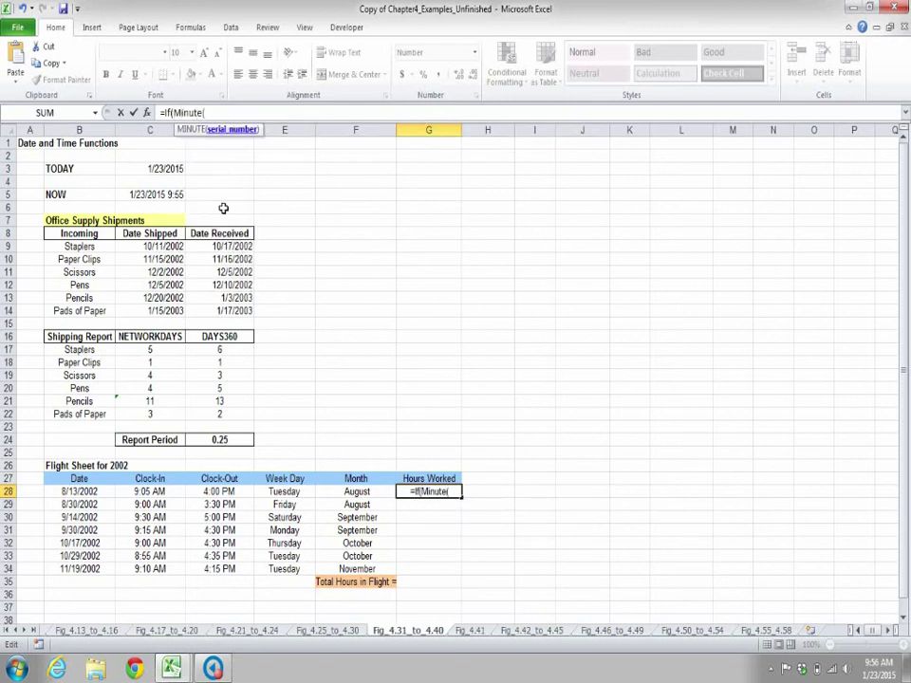
pyautogui.click(149, 493)
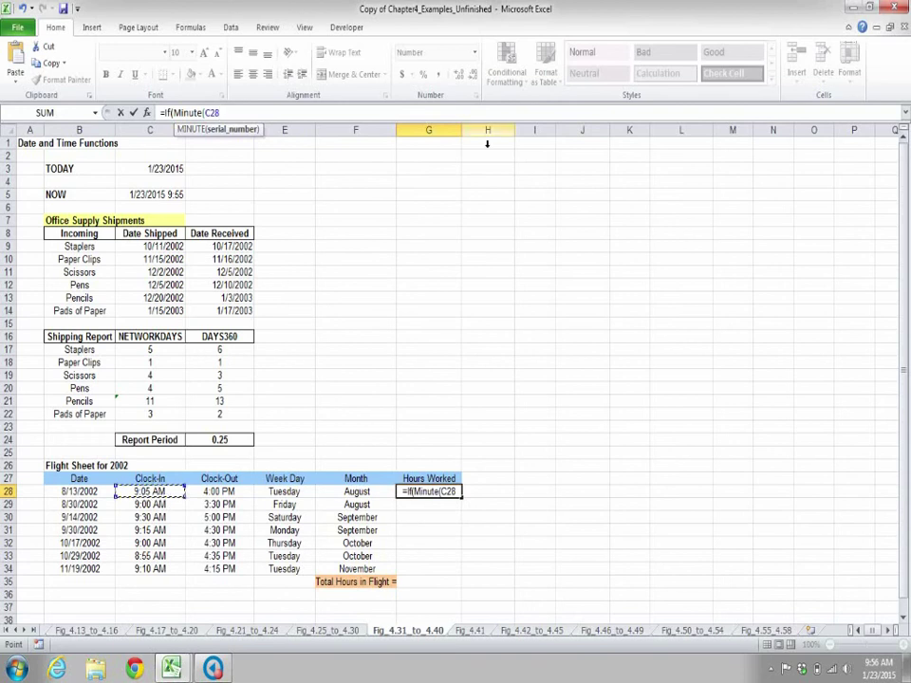
pyautogui.write(')')
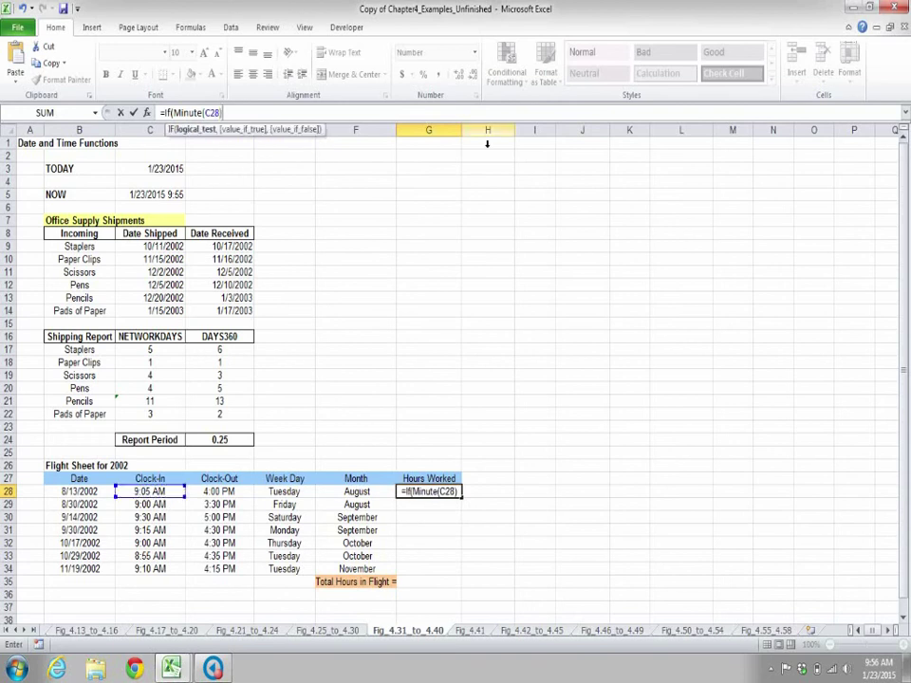
# Complete the logical test in G28 as MINUTE(C28)>MINUTE(D28), followed by a comma for the true value
pyautogui.write('>Mi')
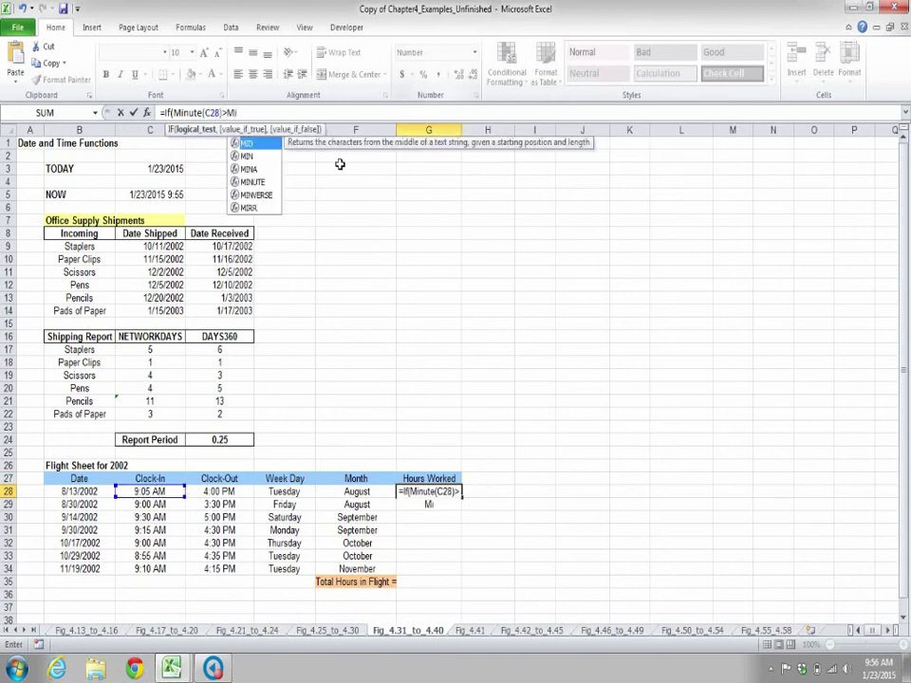
pyautogui.doubleClick(270, 182)
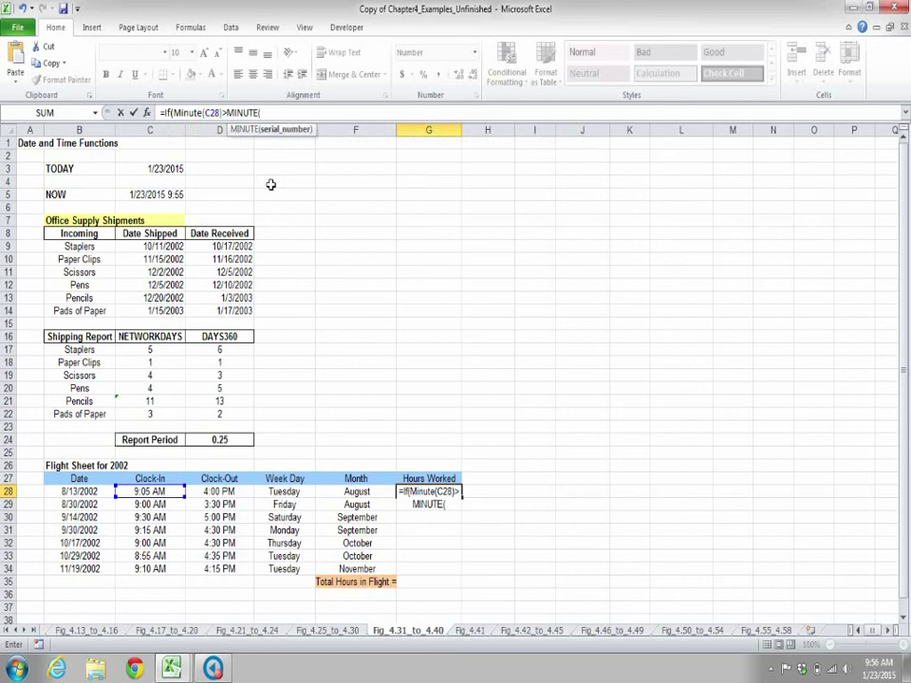
pyautogui.click(223, 491)
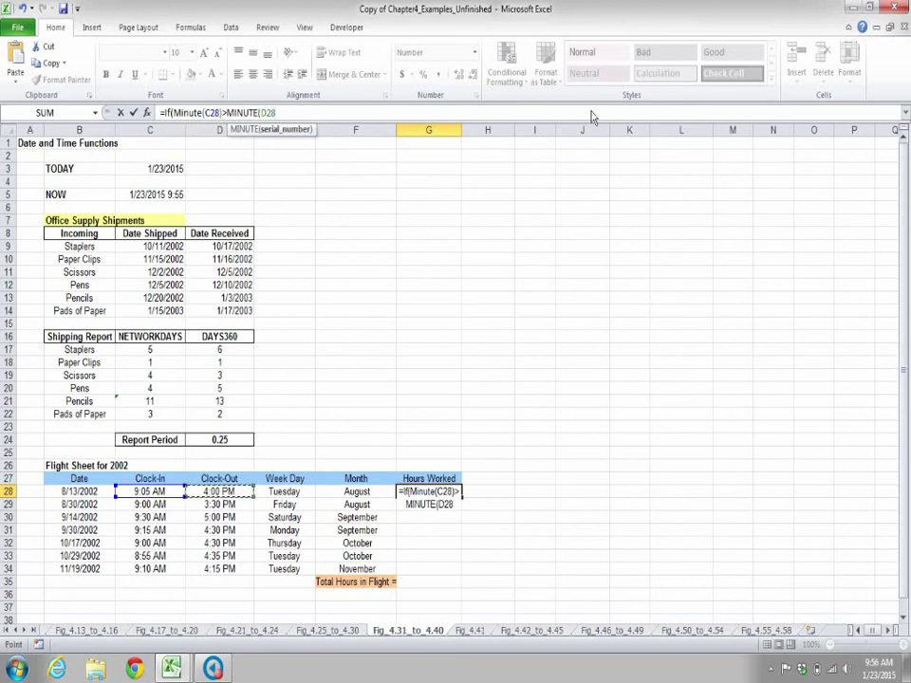
pyautogui.write(')')
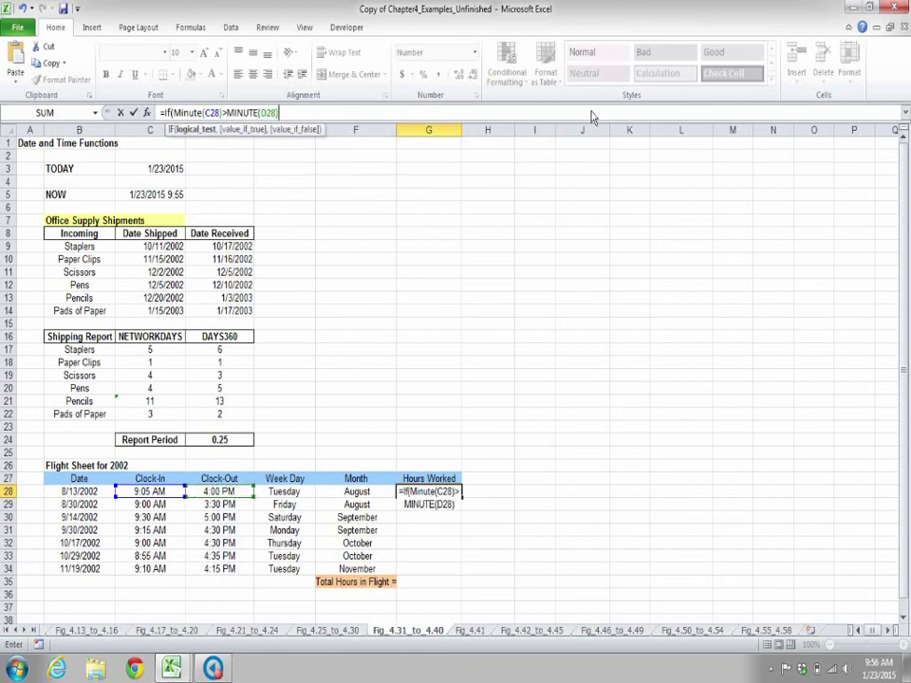
pyautogui.write(',')
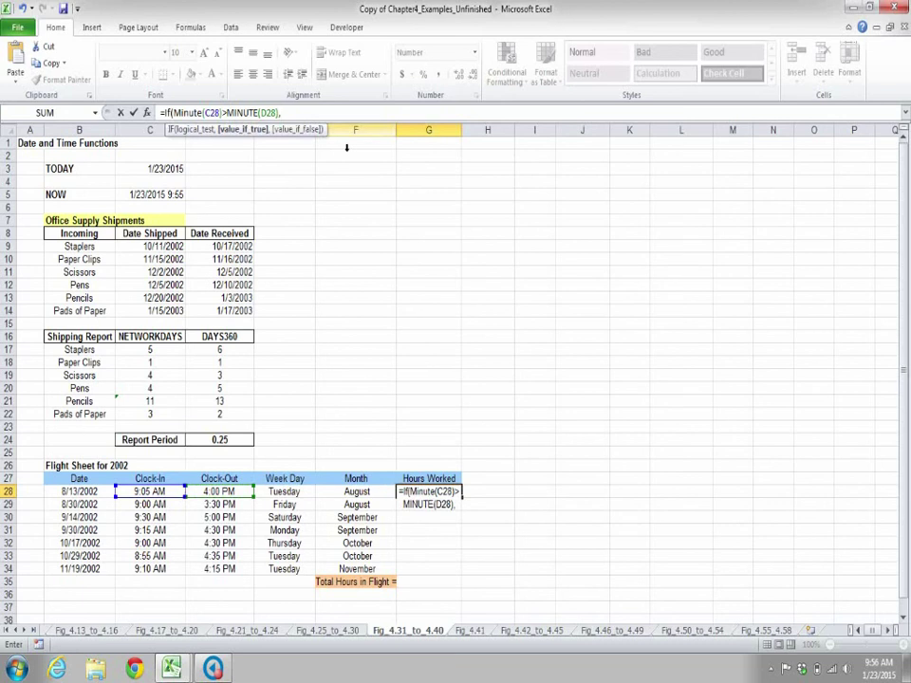
# Begin the true value in the G28 formula with Hours(D28)-Hours(C28)-, referencing the first clock-out and clock-in times
pyautogui.write('Hours(')
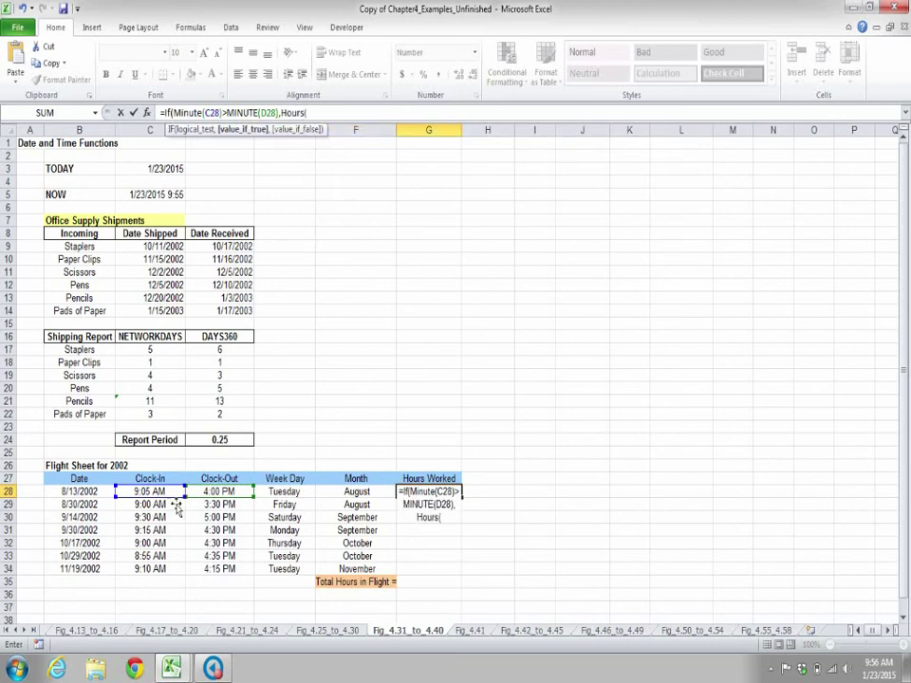
pyautogui.click(217, 492)
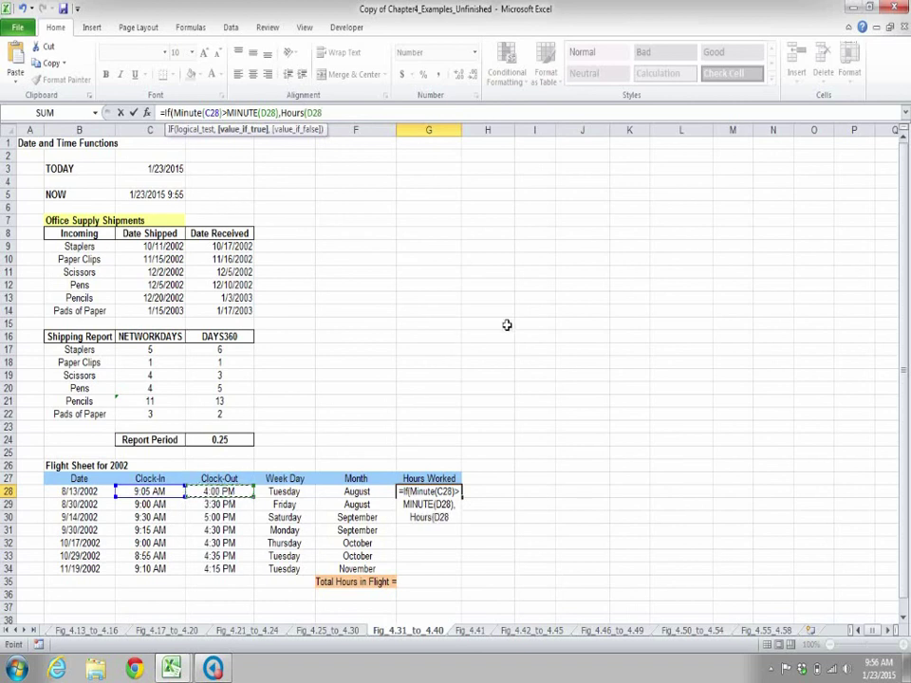
pyautogui.write(')-Hours')
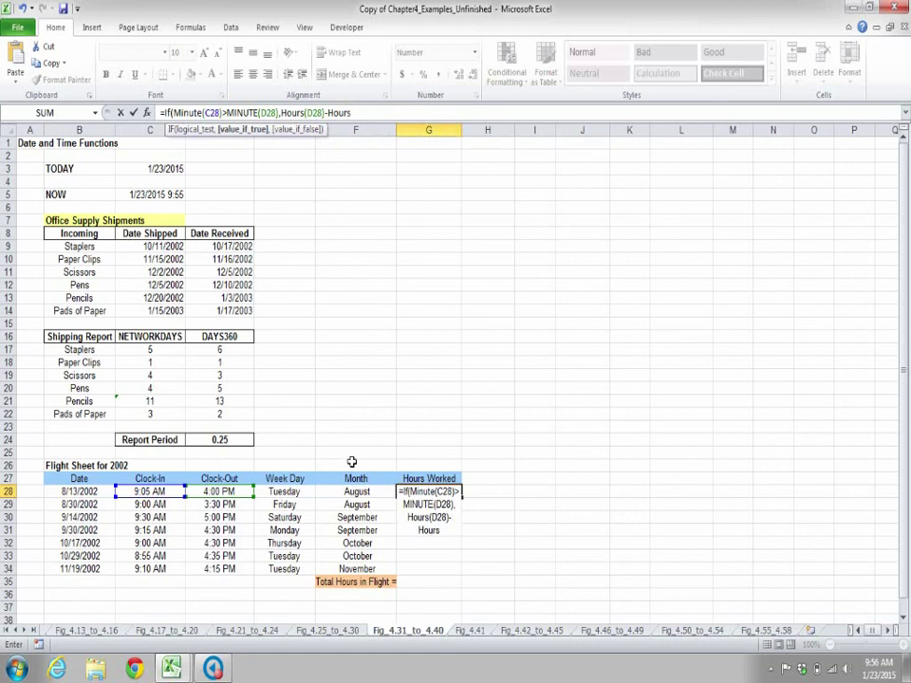
pyautogui.write('(')
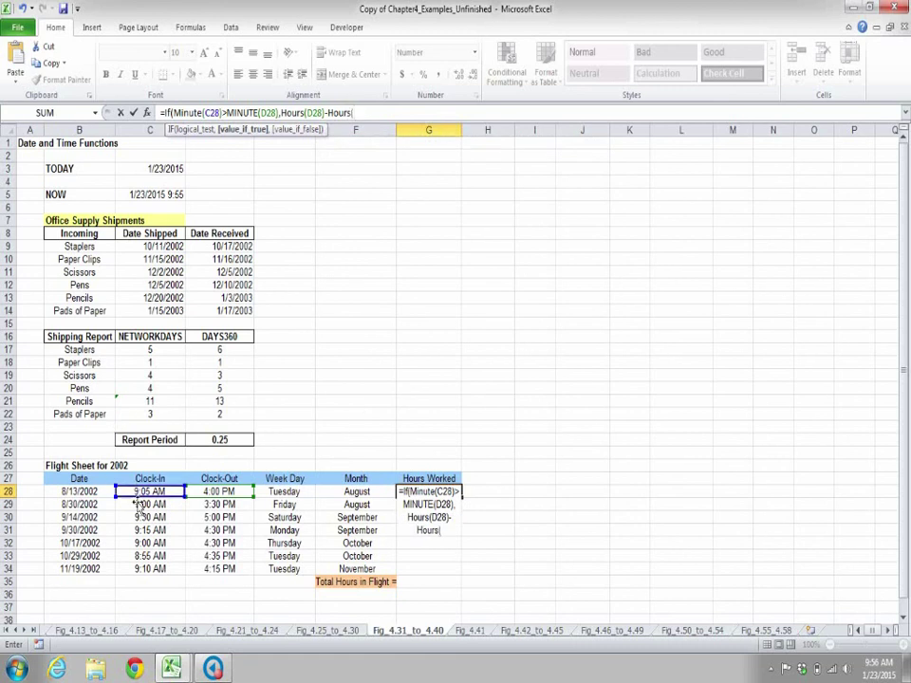
pyautogui.click(137, 493)
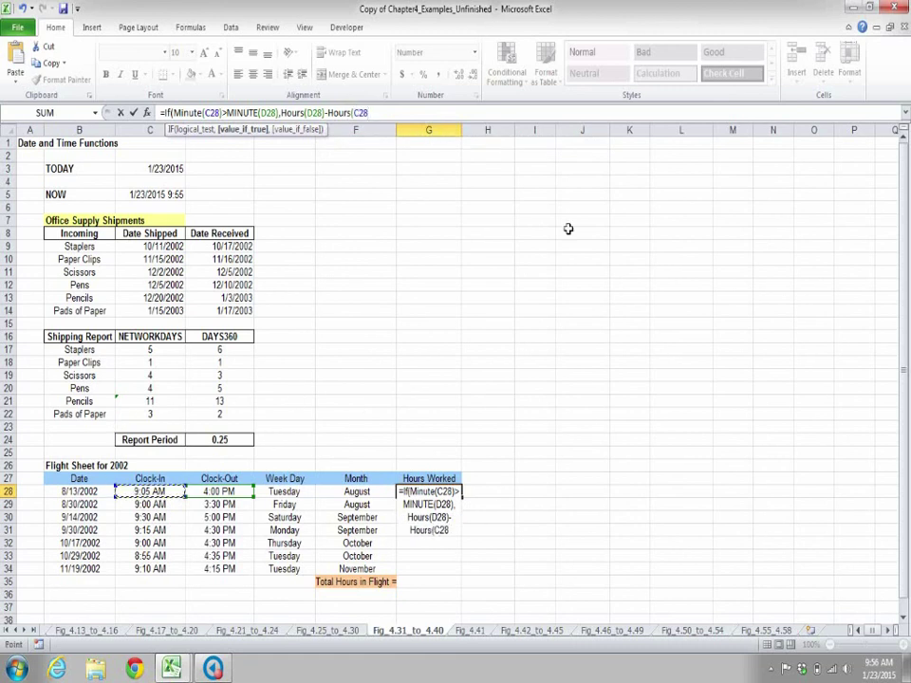
pyautogui.write(')-')
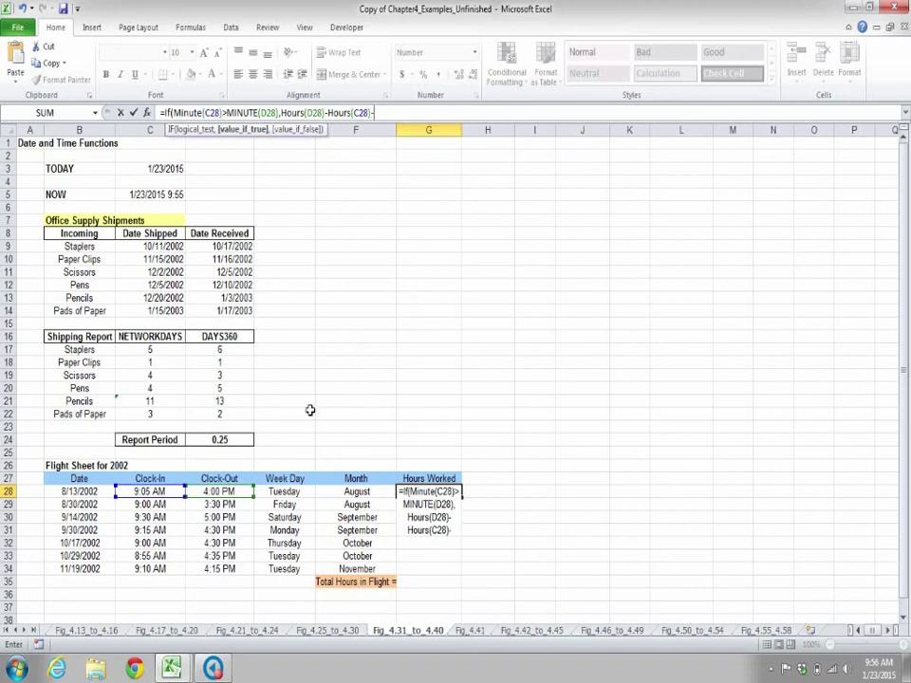
# Append Minute(C28)-MINUTE(D28))/60 to the G28 formula's true value and enter the formula
pyautogui.write('Minute')
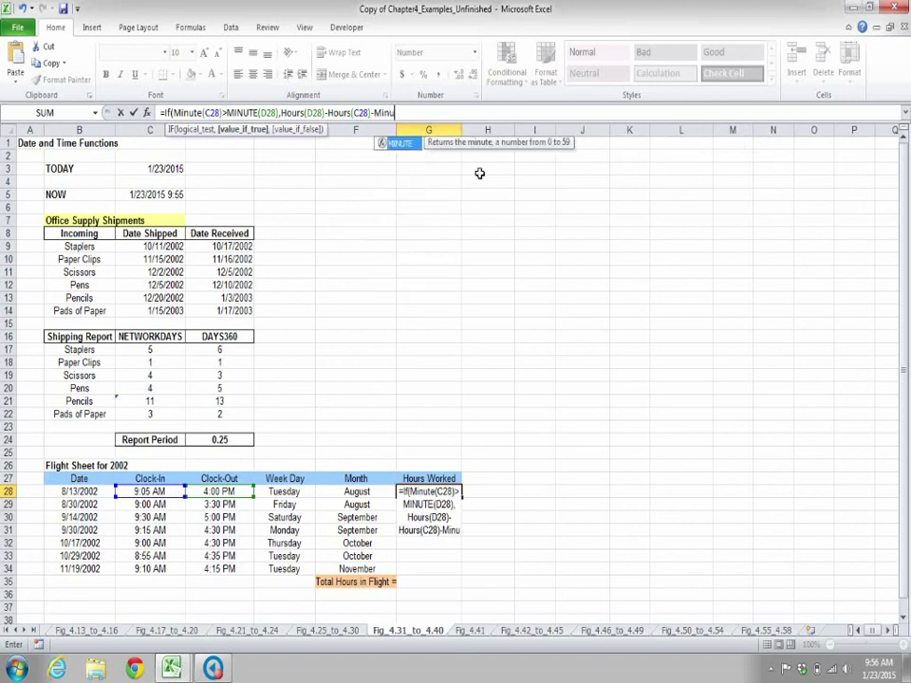
pyautogui.write('(')
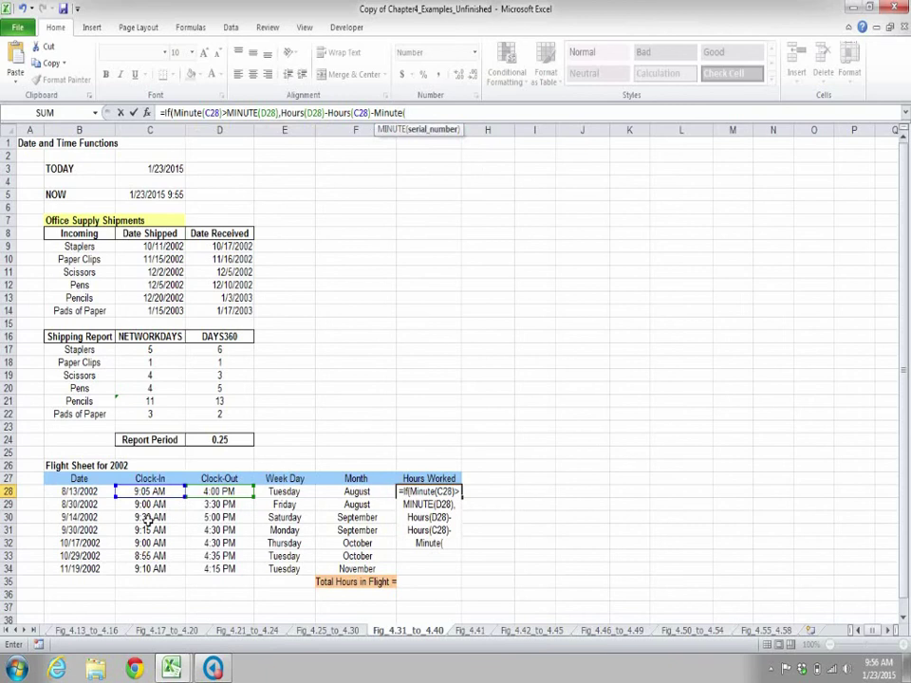
pyautogui.click(152, 493)
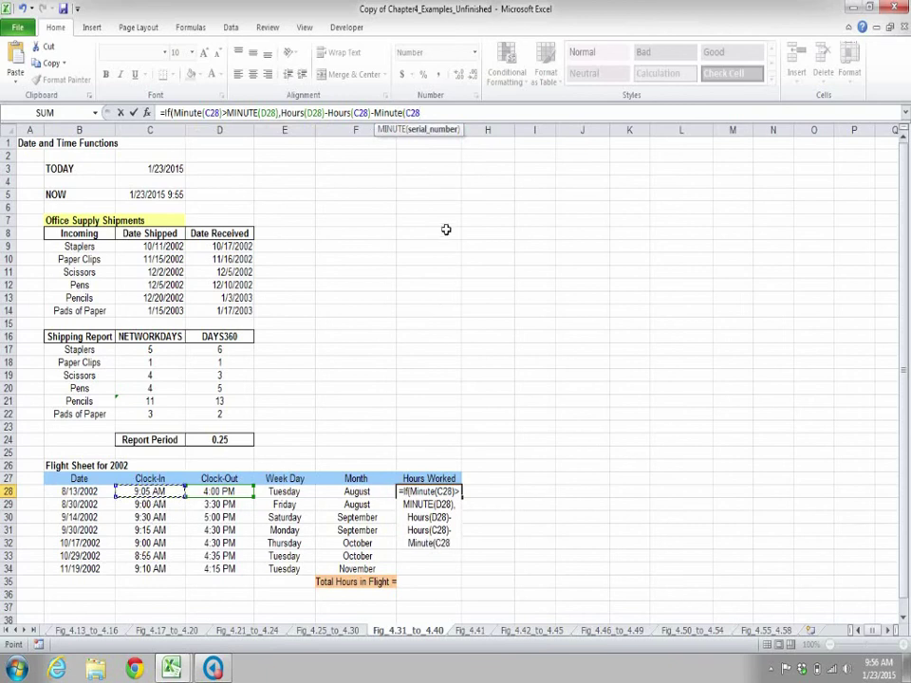
pyautogui.write(')')
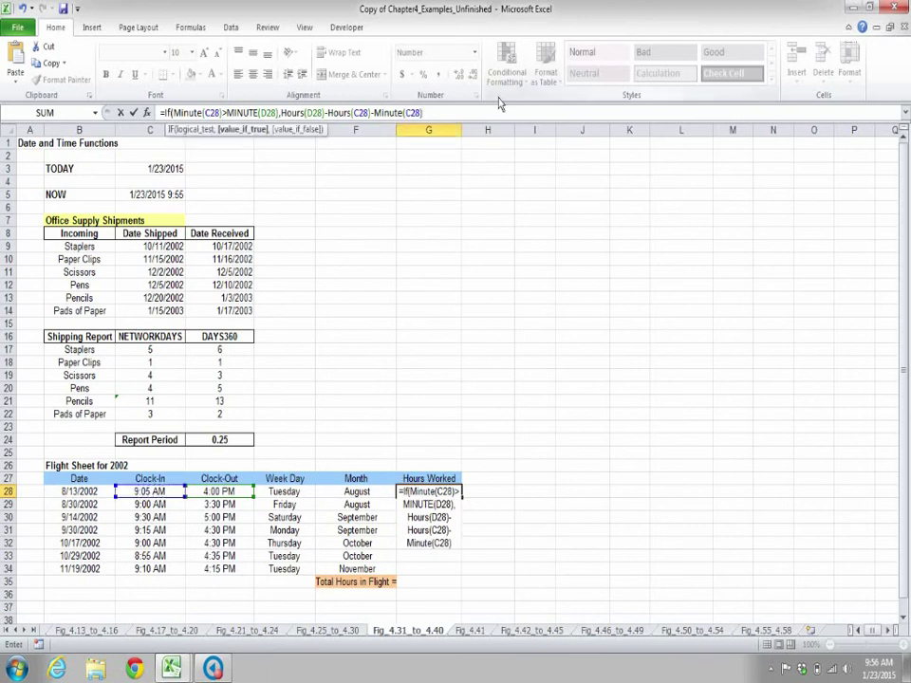
pyautogui.write('-')
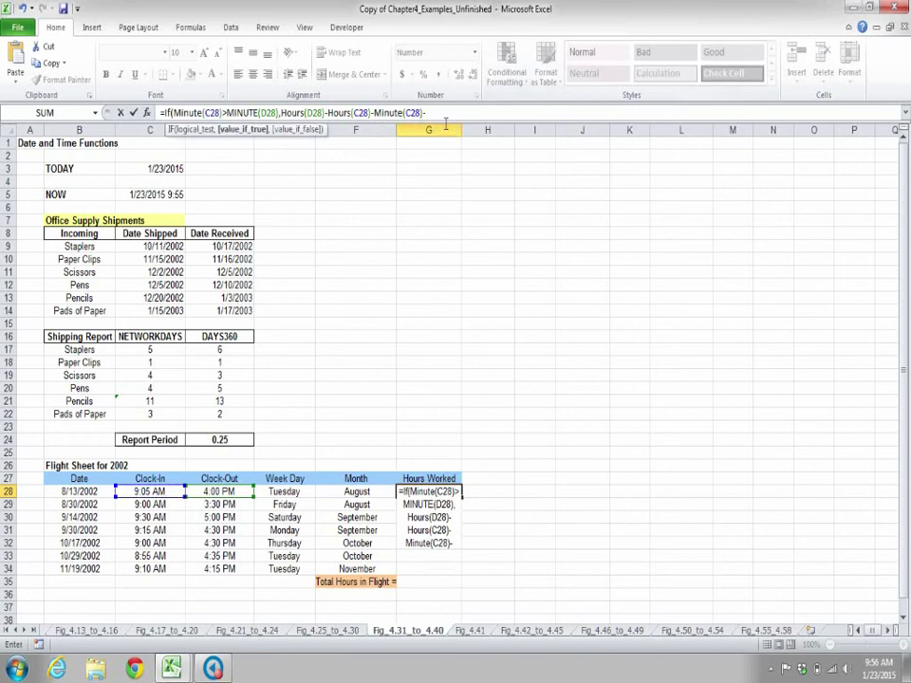
pyautogui.write('Mi')
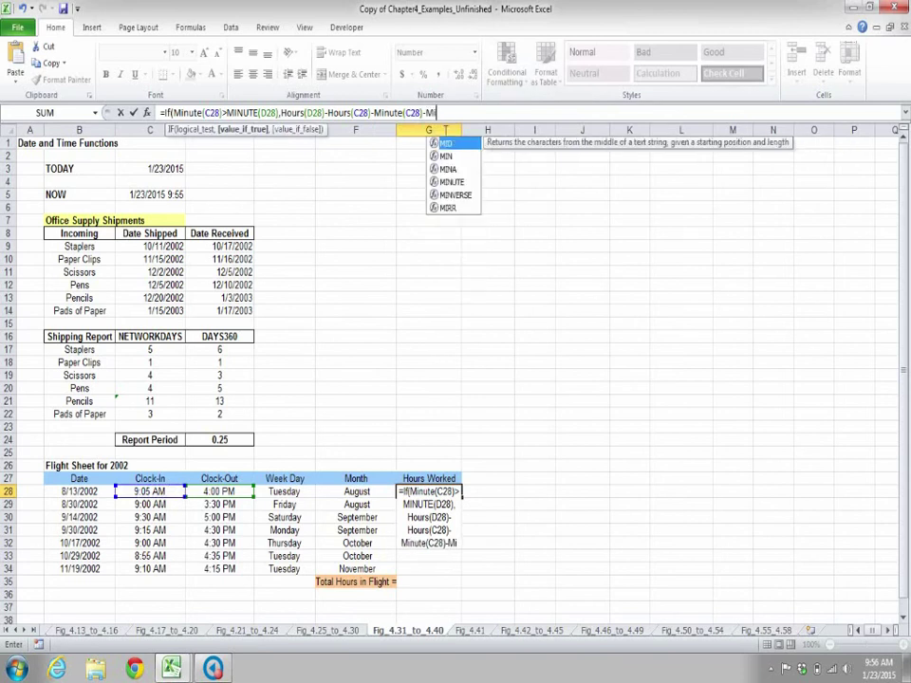
pyautogui.doubleClick(451, 181)
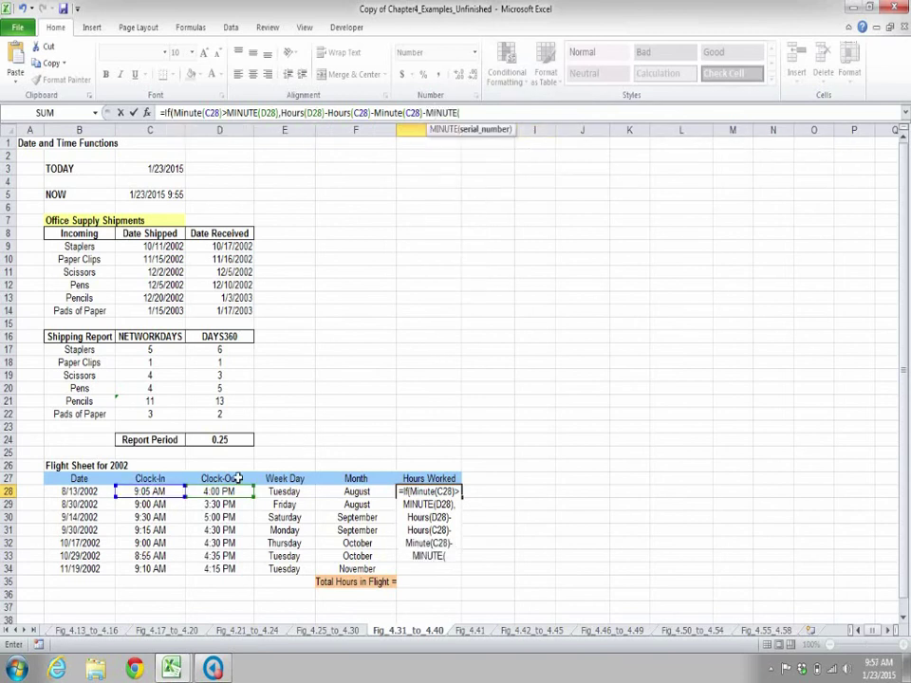
pyautogui.click(219, 493)
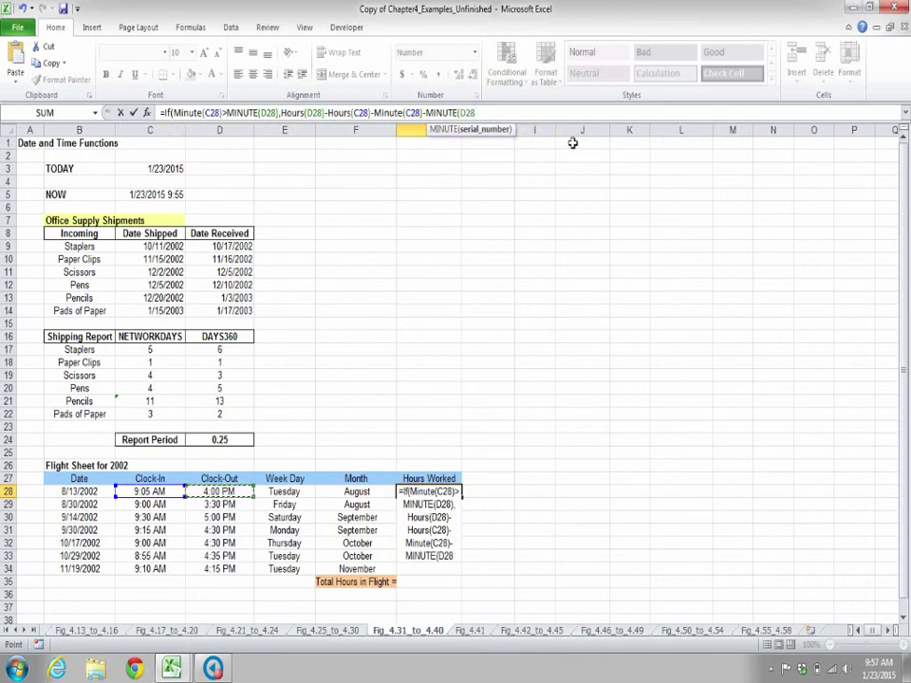
pyautogui.write(')')
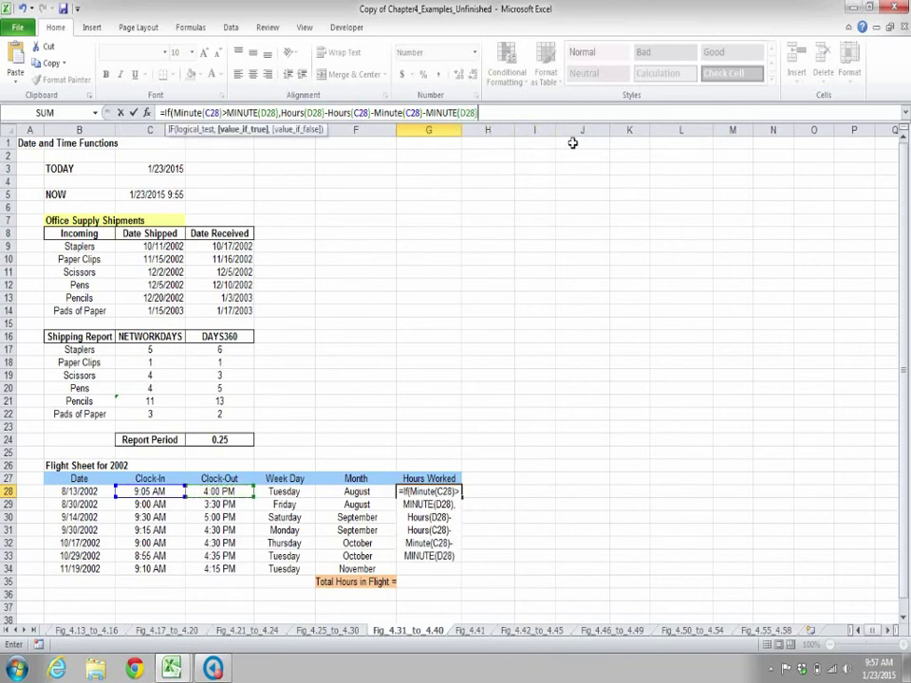
pyautogui.write(')')
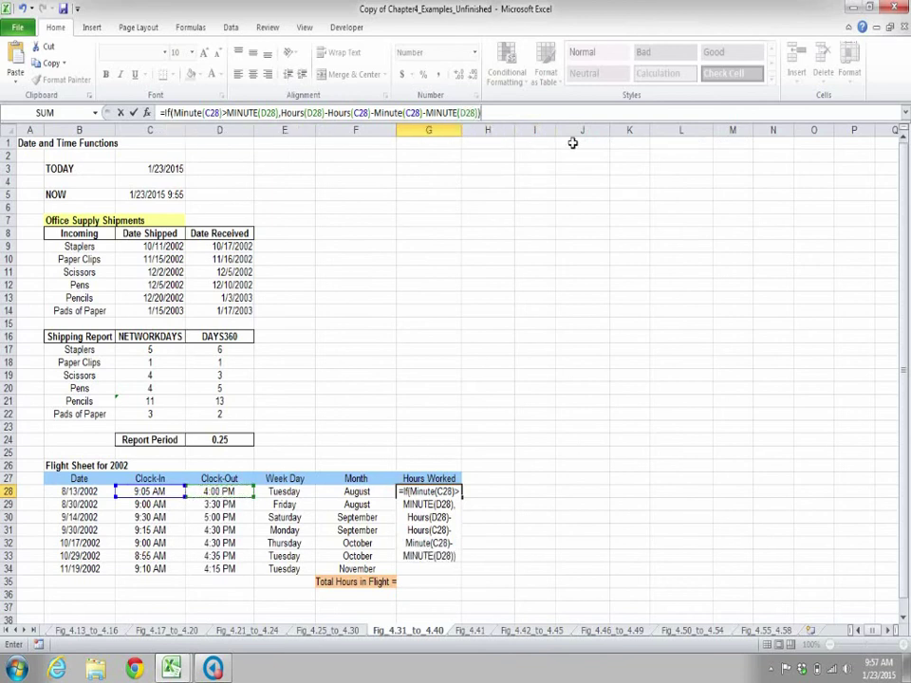
pyautogui.write('/60')
pyautogui.press('Left')
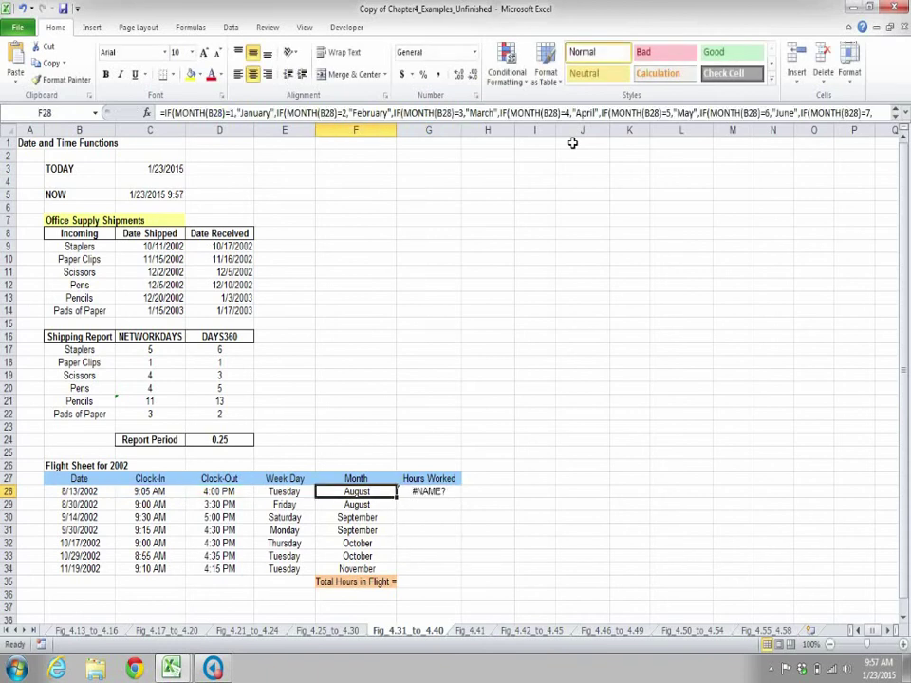
# Insert an opening parenthesis before the true value's MINUTE(C28) in G28, and add a comma after /60 for the false value
pyautogui.click(432, 493)
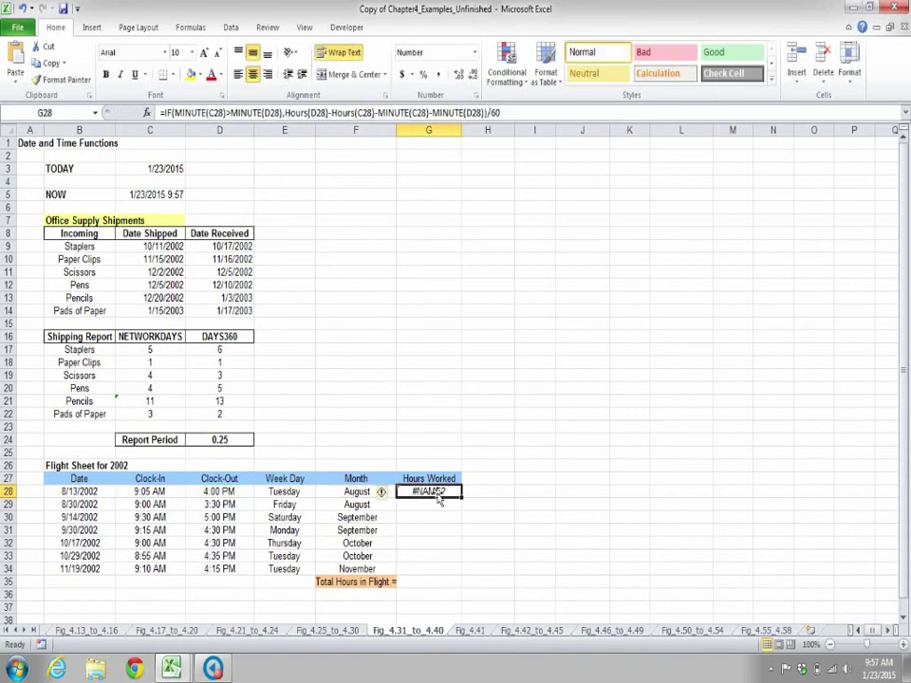
pyautogui.click(390, 113)
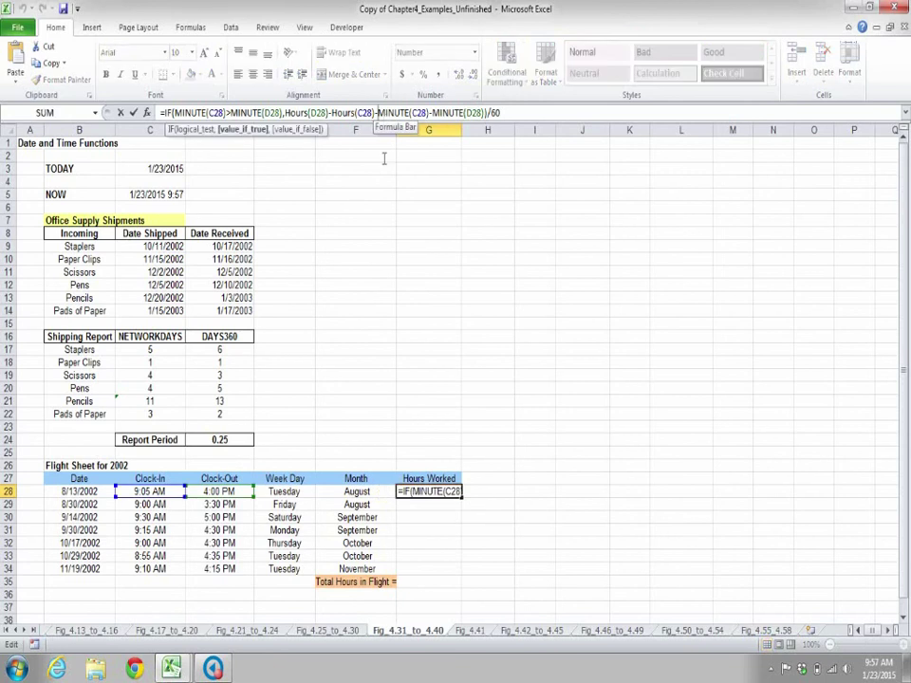
pyautogui.write('(D28)')
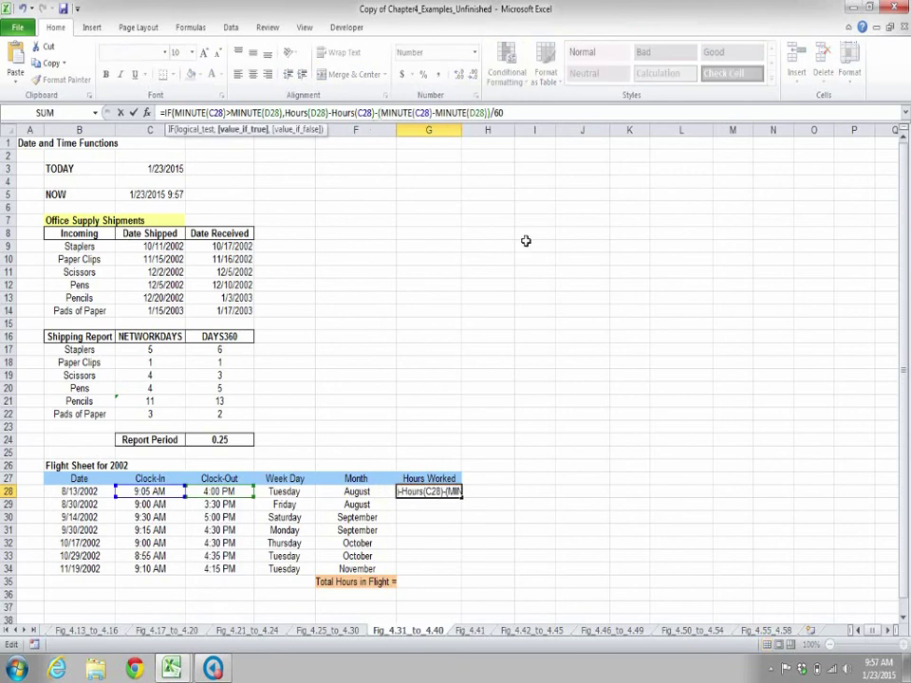
pyautogui.write(',')
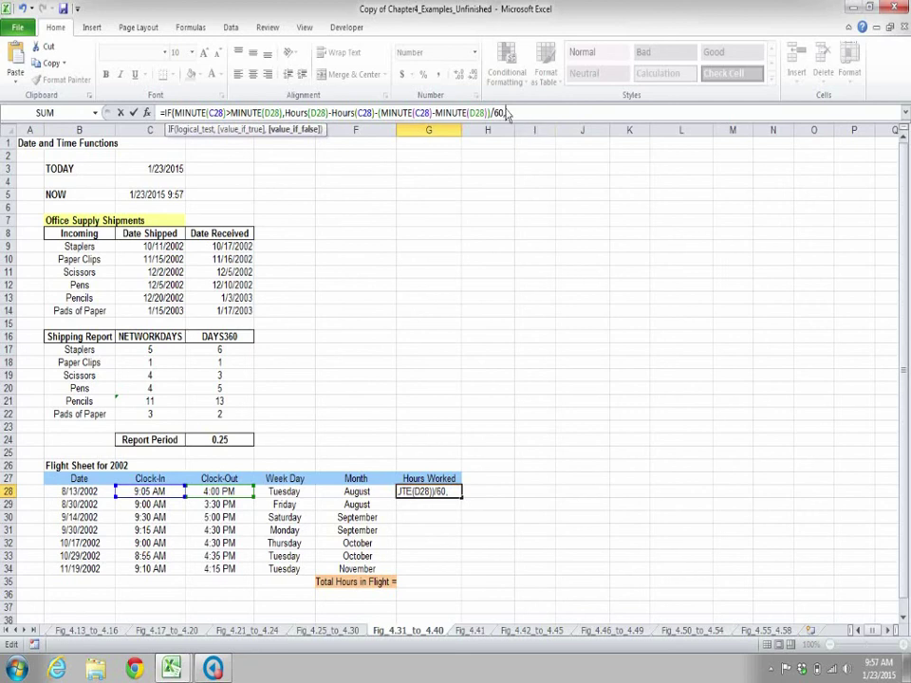
# Copy the G28 formula's true-value expression, from Hours(D28) through /60, and paste it as the false value
pyautogui.moveTo(515, 118); pyautogui.dragTo(285, 113)
pyautogui.hotkey('ctrl', 'c')
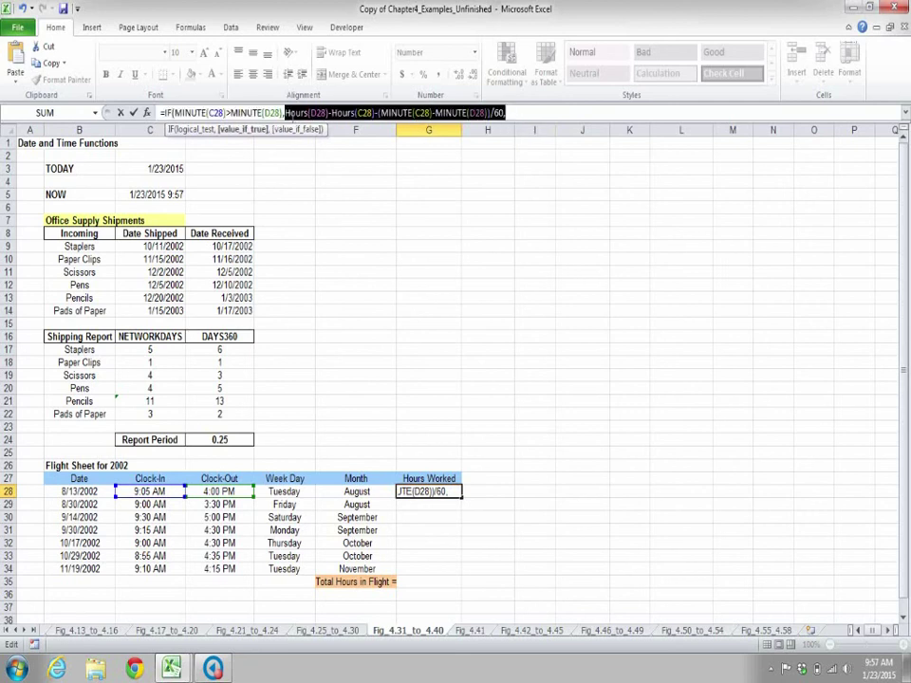
pyautogui.click(528, 116)
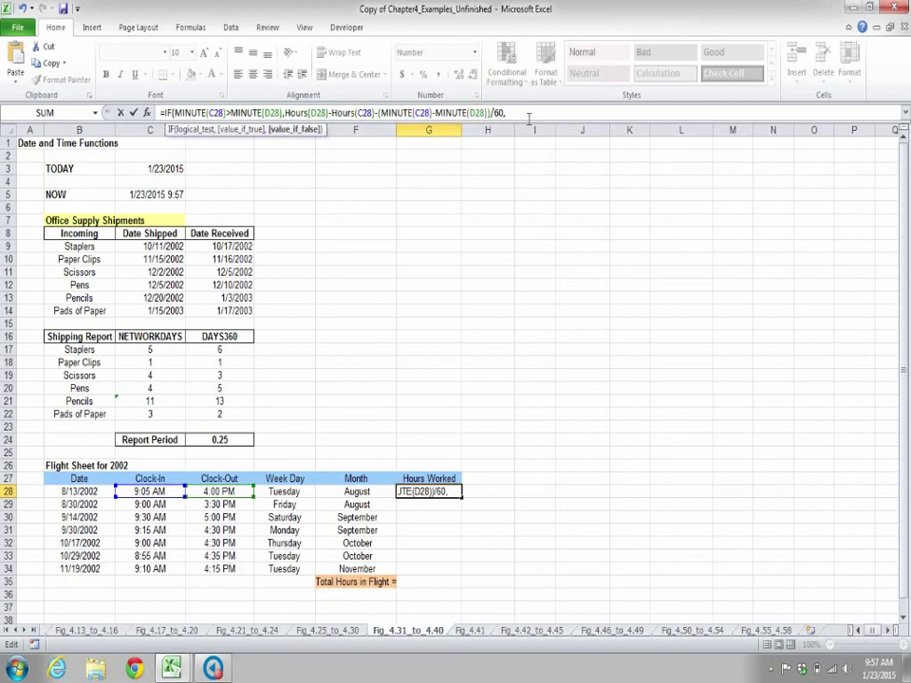
pyautogui.hotkey('ctrl', 'v')
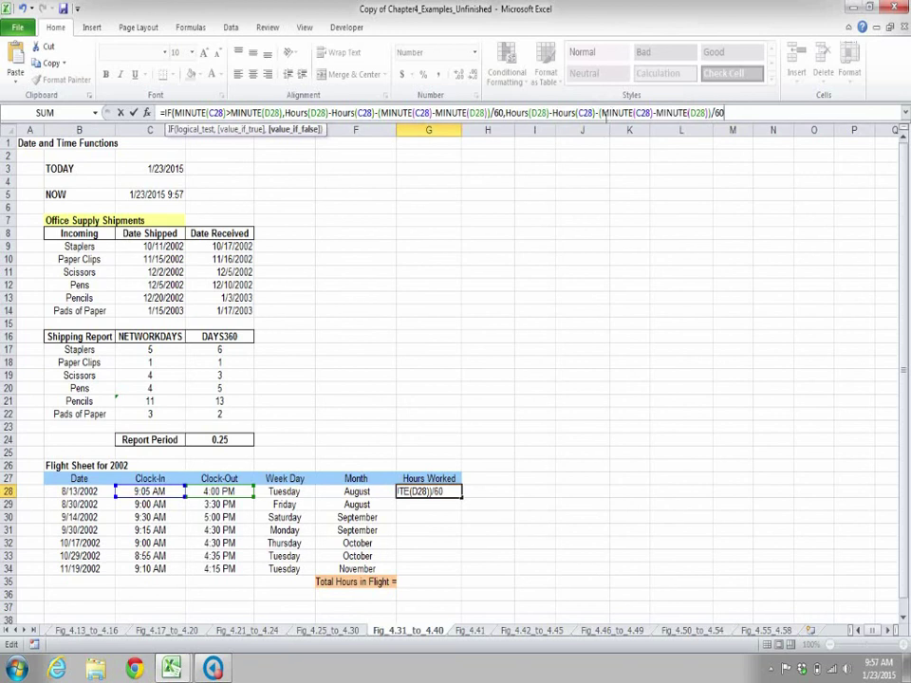
# In the false value of G28, replace the minus before the parenthesis with a plus and make the first minute term MINUTE(D28)
pyautogui.press('BackSpace')
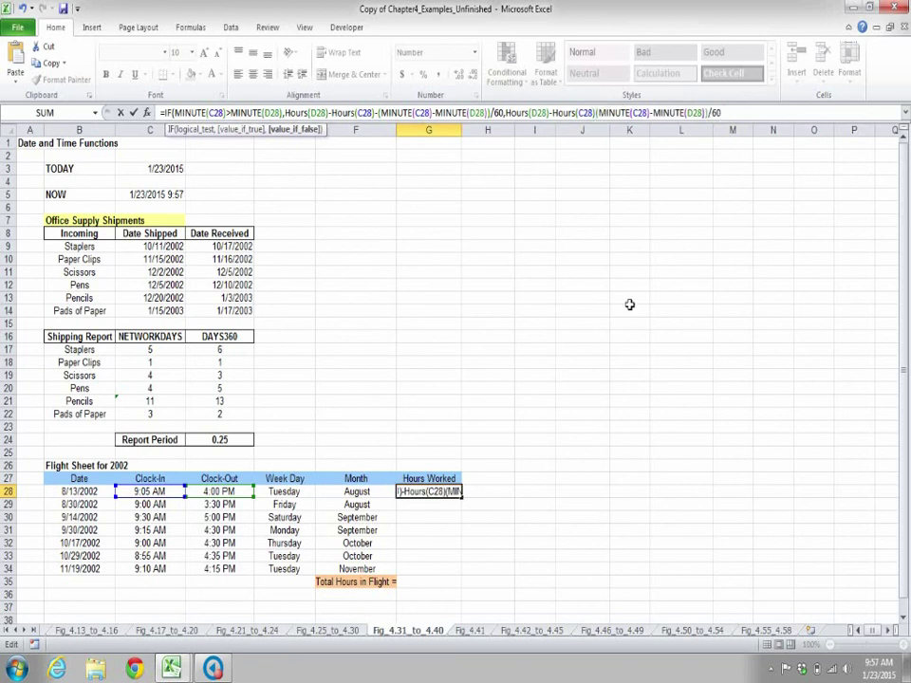
pyautogui.write('+')
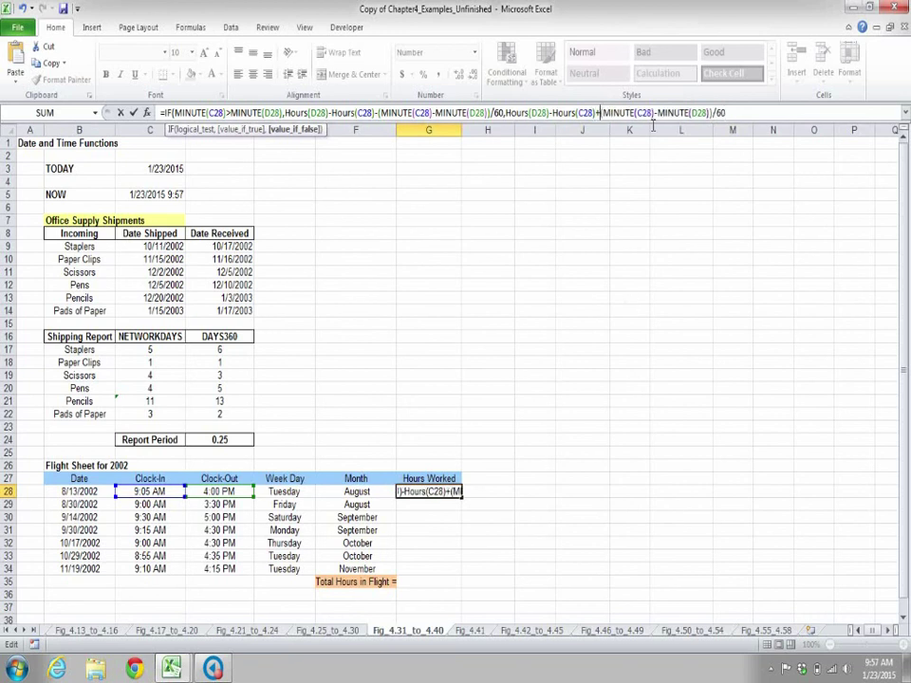
pyautogui.click(648, 124)
pyautogui.press('BackSpace')
pyautogui.write('D')
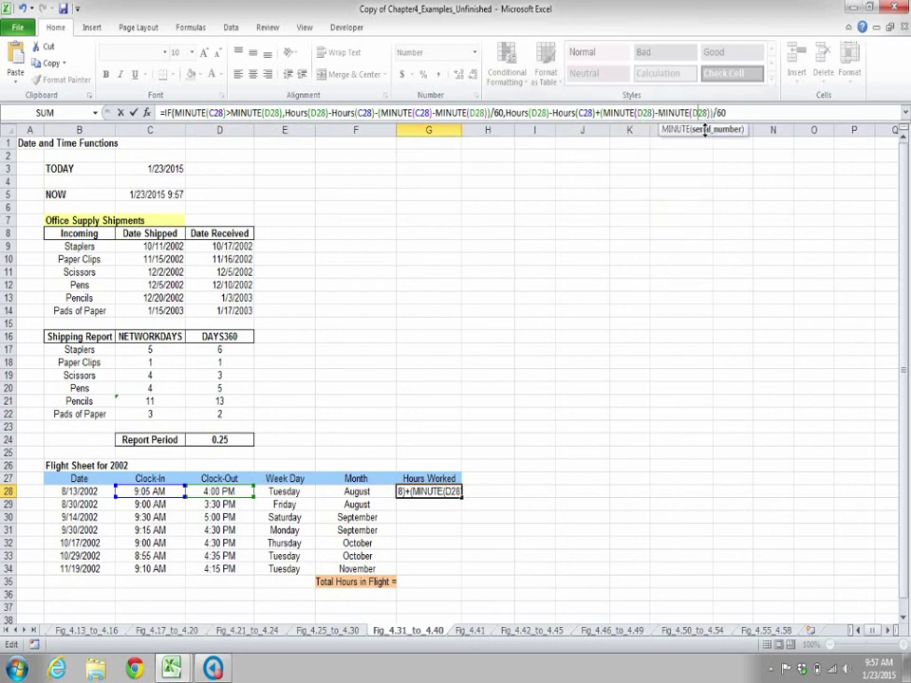
# Change the last minute term in the G28 formula's false value to MINUTE(C28)
pyautogui.press('Escape')
pyautogui.press('Right')
pyautogui.press('Right')
pyautogui.press('Right')
pyautogui.press('Right')
pyautogui.press('Right')
pyautogui.press('Right')
pyautogui.press('Right')
pyautogui.press('Right')
pyautogui.press('Right')
pyautogui.press('Right')
pyautogui.press('Right')
pyautogui.press('Right')
pyautogui.press('BackSpace')
pyautogui.write('C')
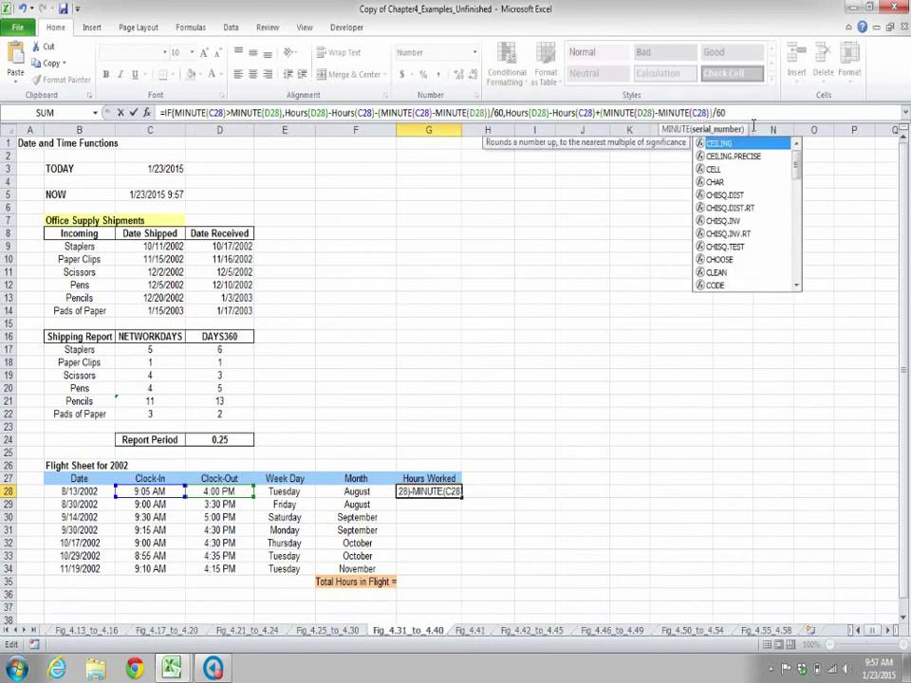
# Close the G28 formula with a final parenthesis after the last /60 and enter it
pyautogui.click(754, 112)
pyautogui.click(754, 113)
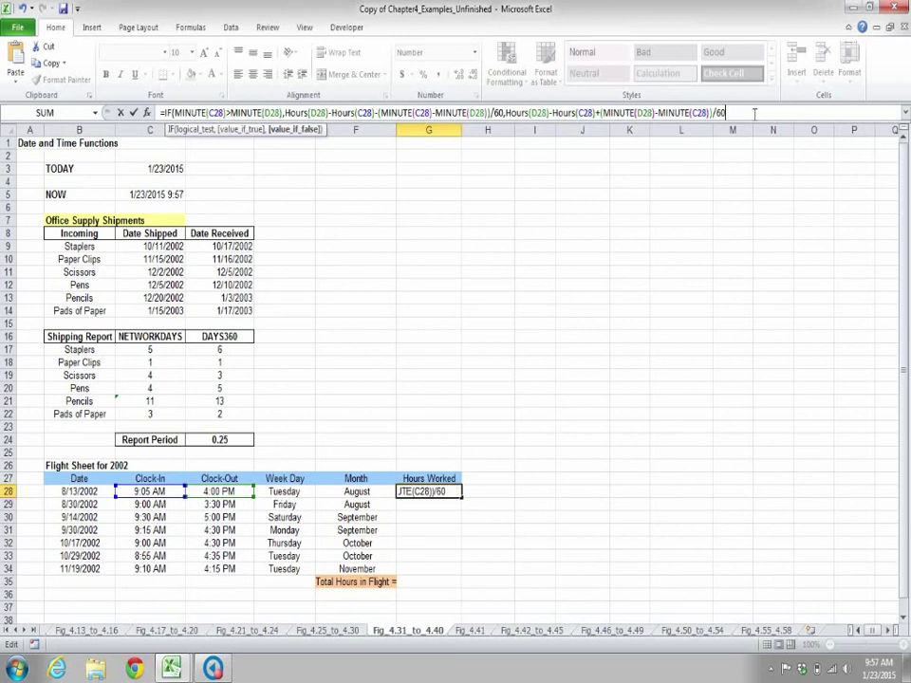
pyautogui.write(')')
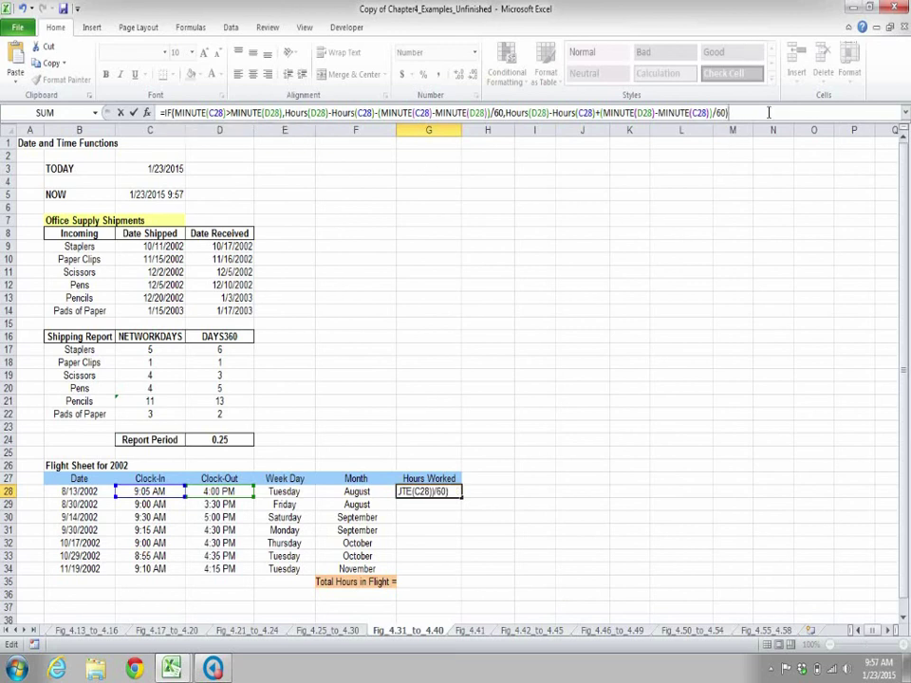
pyautogui.press('Return')
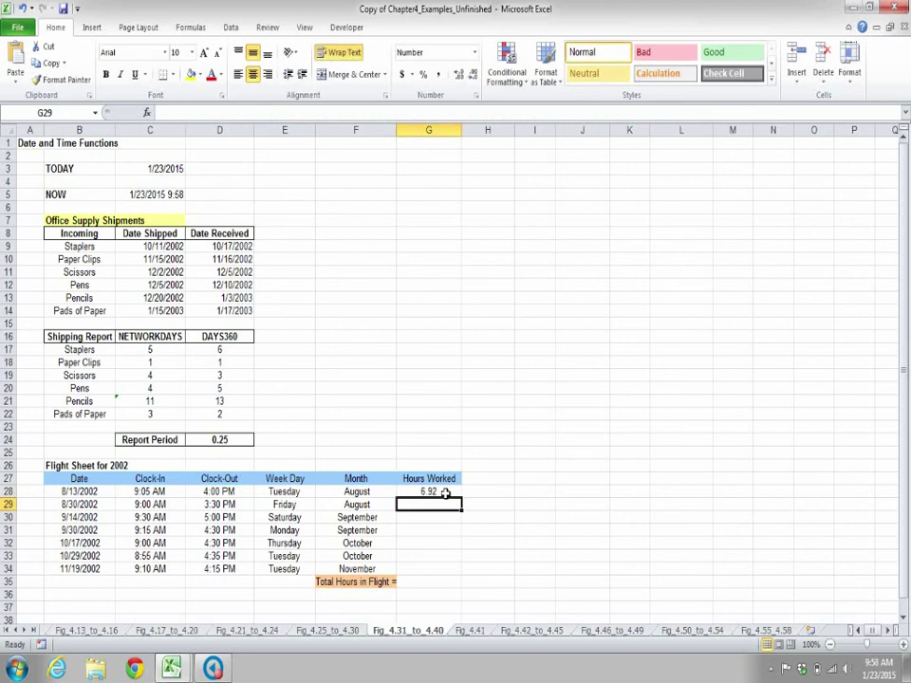
# Fill the Hours Worked formula from G28 down through G34
pyautogui.click(442, 491)
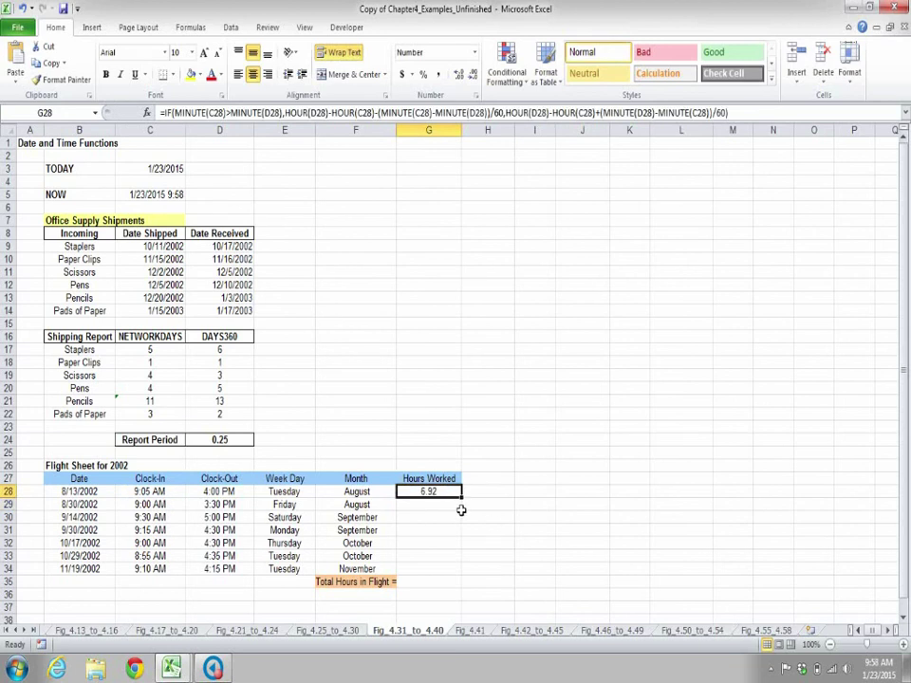
pyautogui.moveTo(467, 502); pyautogui.dragTo(469, 576)
pyautogui.click(509, 572)
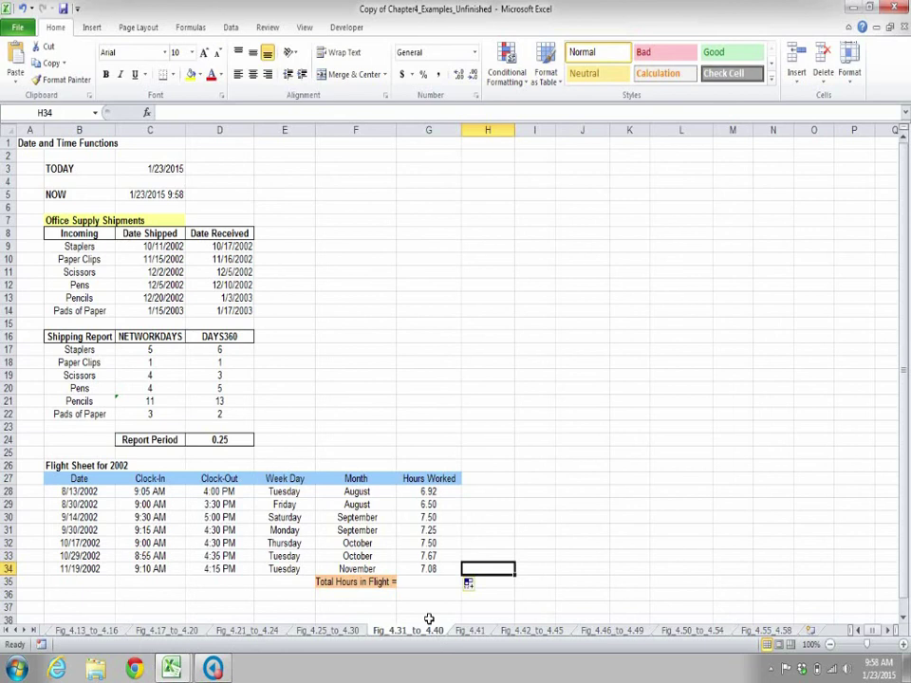
# Enter =SUM(G28:G34) in G35 to compute the Total Hours in Flight
pyautogui.click(430, 584)
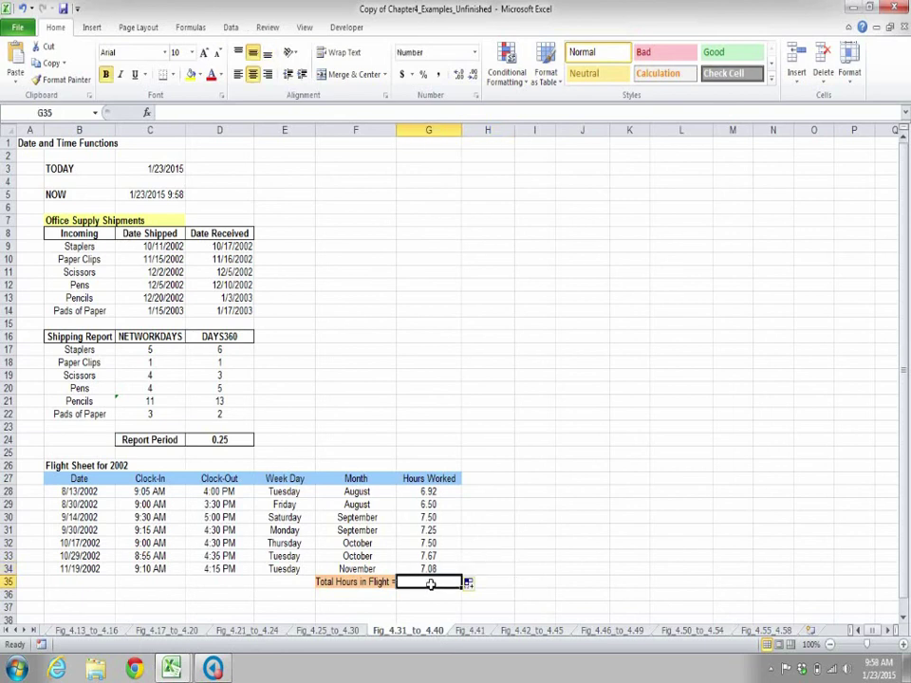
pyautogui.write('=')
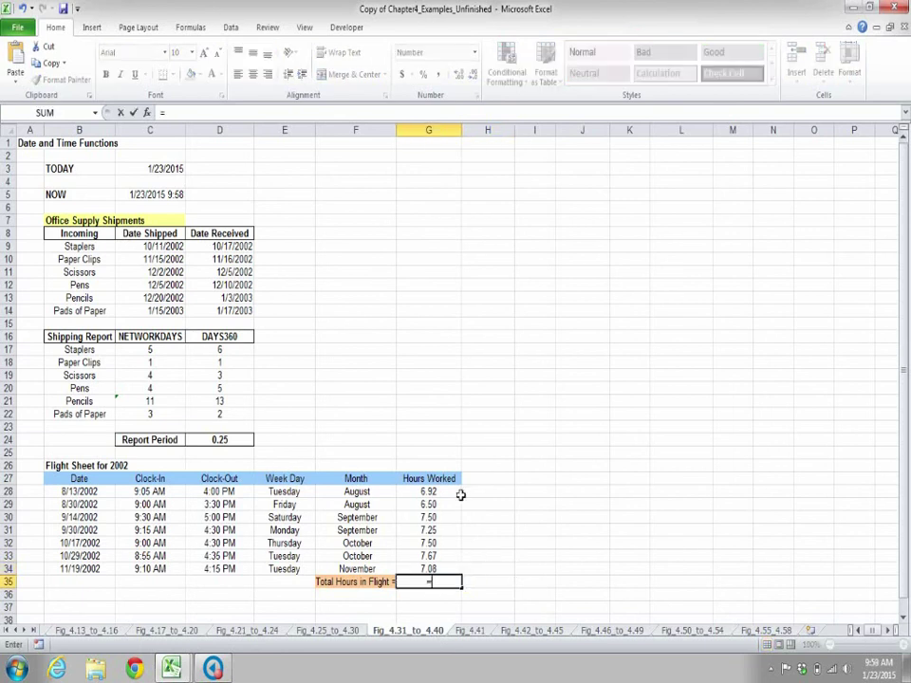
pyautogui.write('sum')
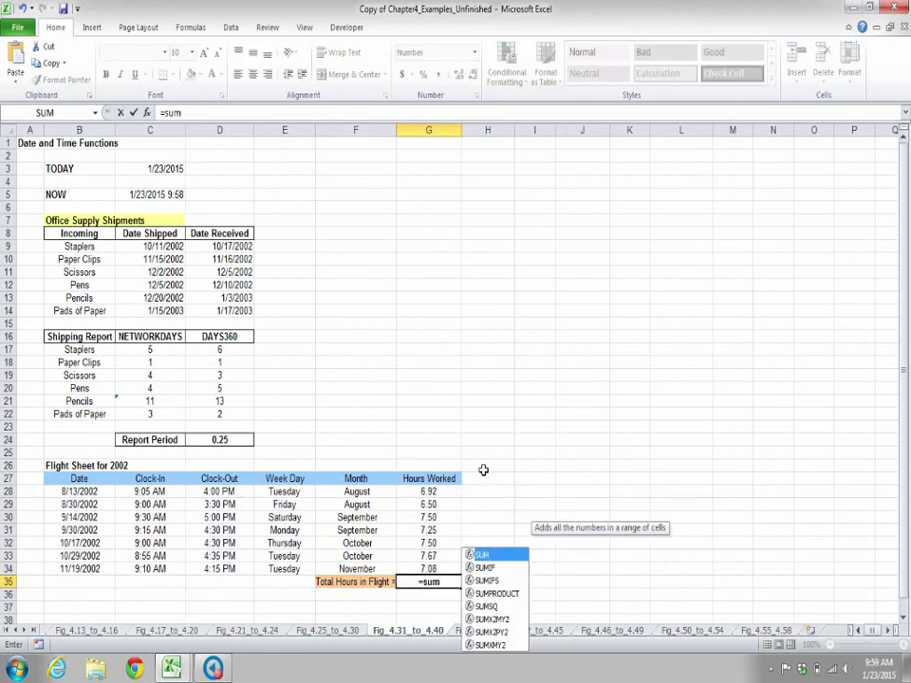
pyautogui.write('(')
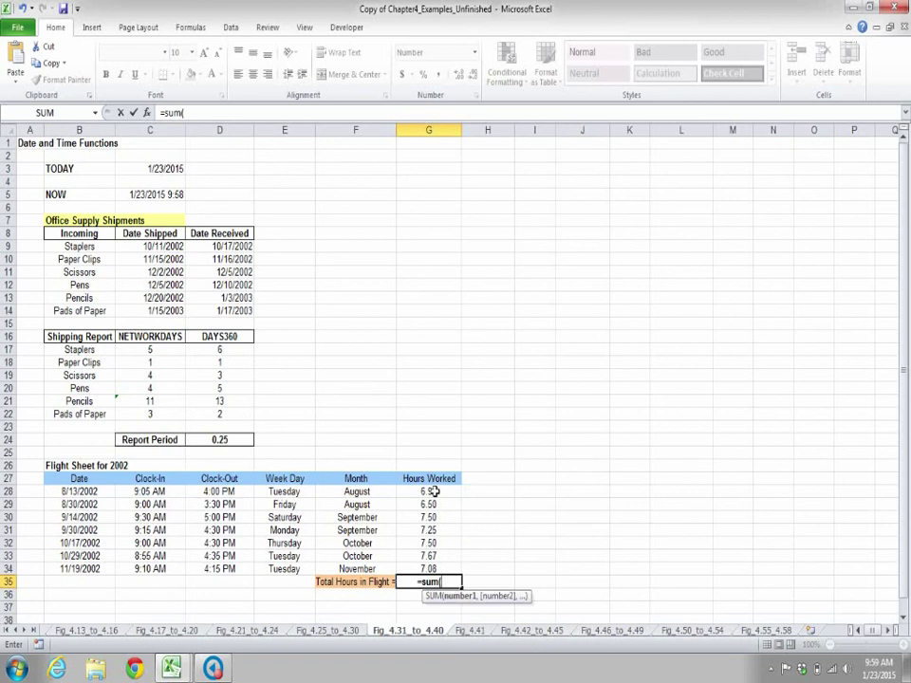
pyautogui.moveTo(431, 491); pyautogui.dragTo(431, 573)
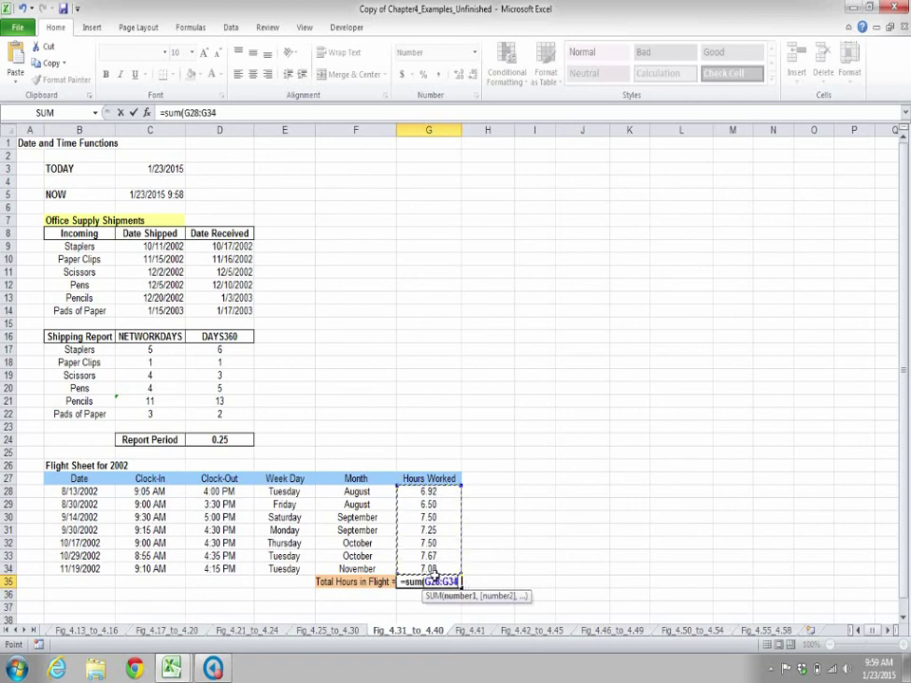
pyautogui.write(')')
pyautogui.press('Return')
pyautogui.click(592, 537)
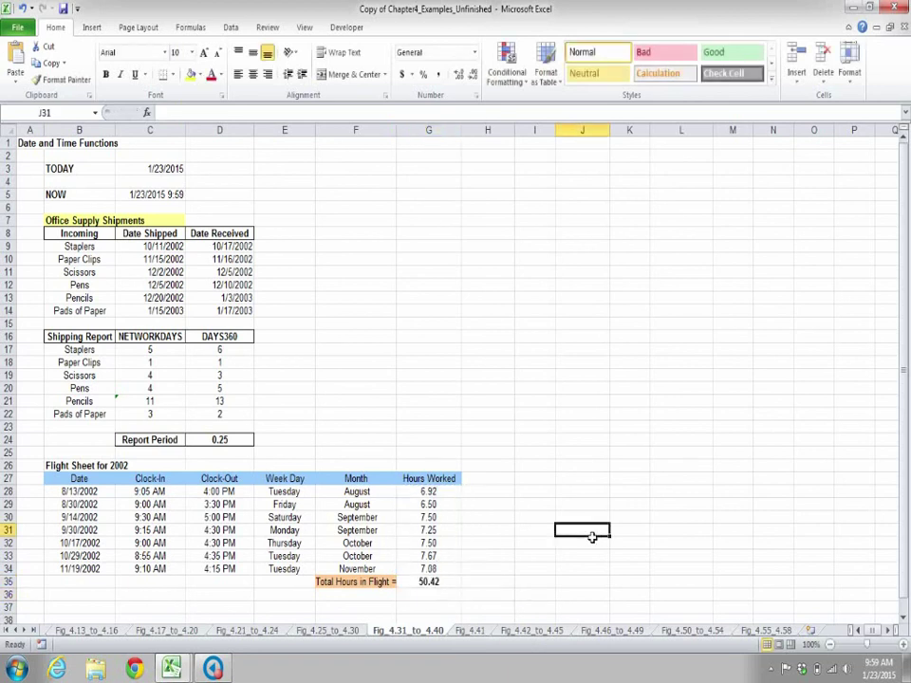